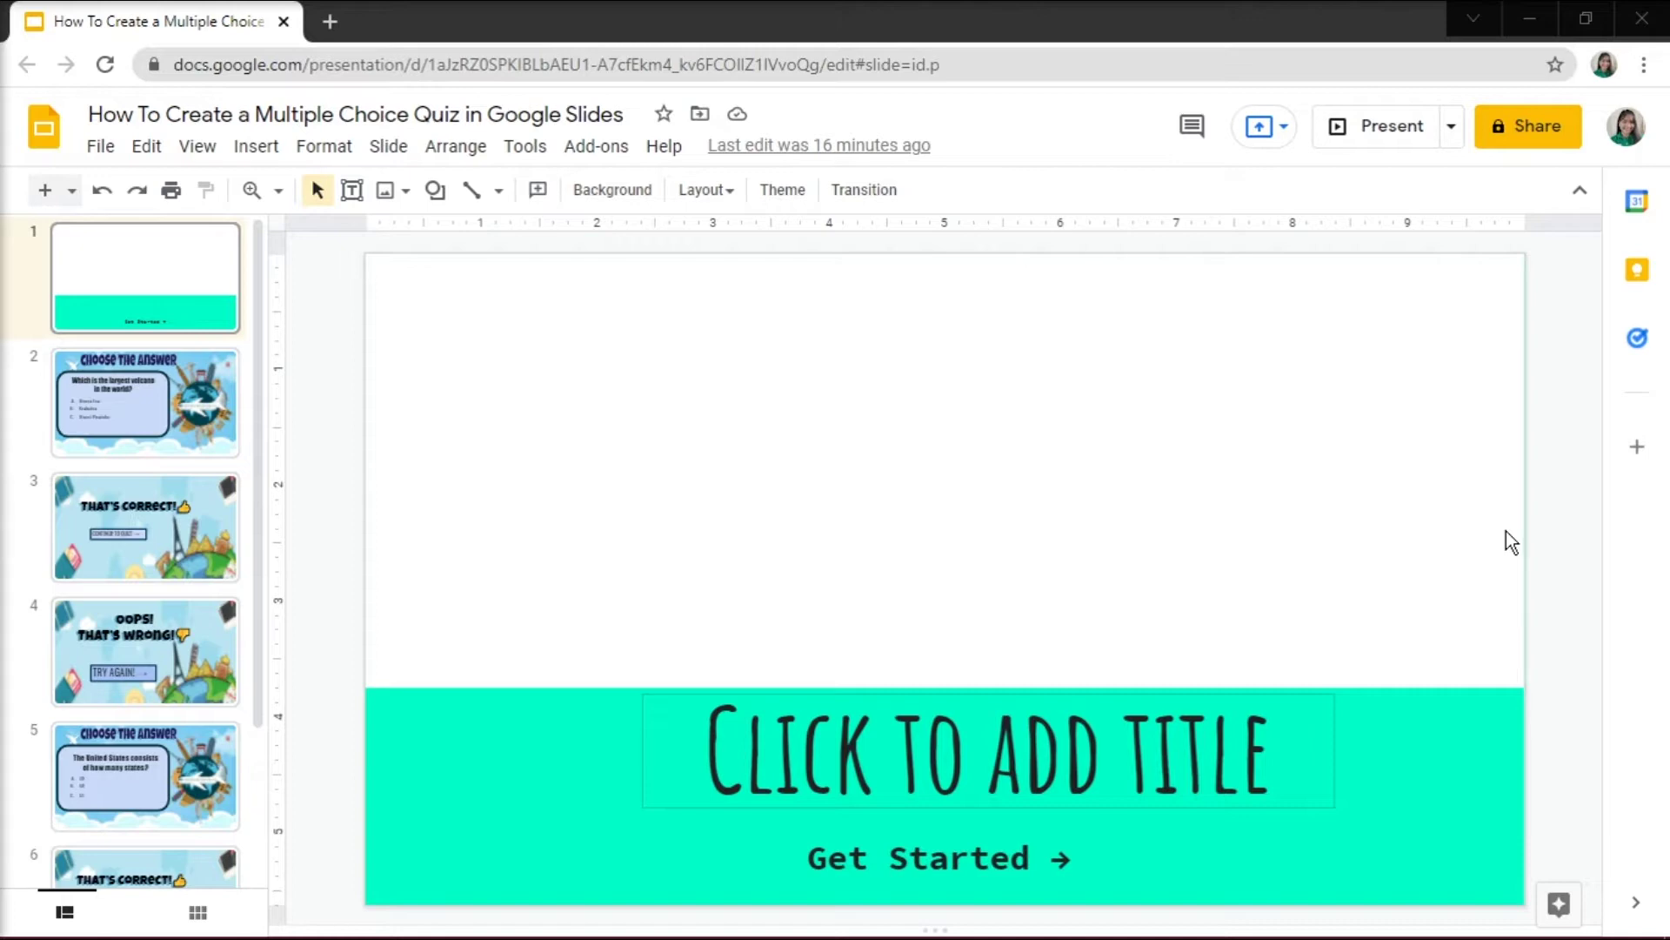
Title the cover slide GEOGRAPHY QUIZ, correcting the misspelled letters.
click(972, 763)
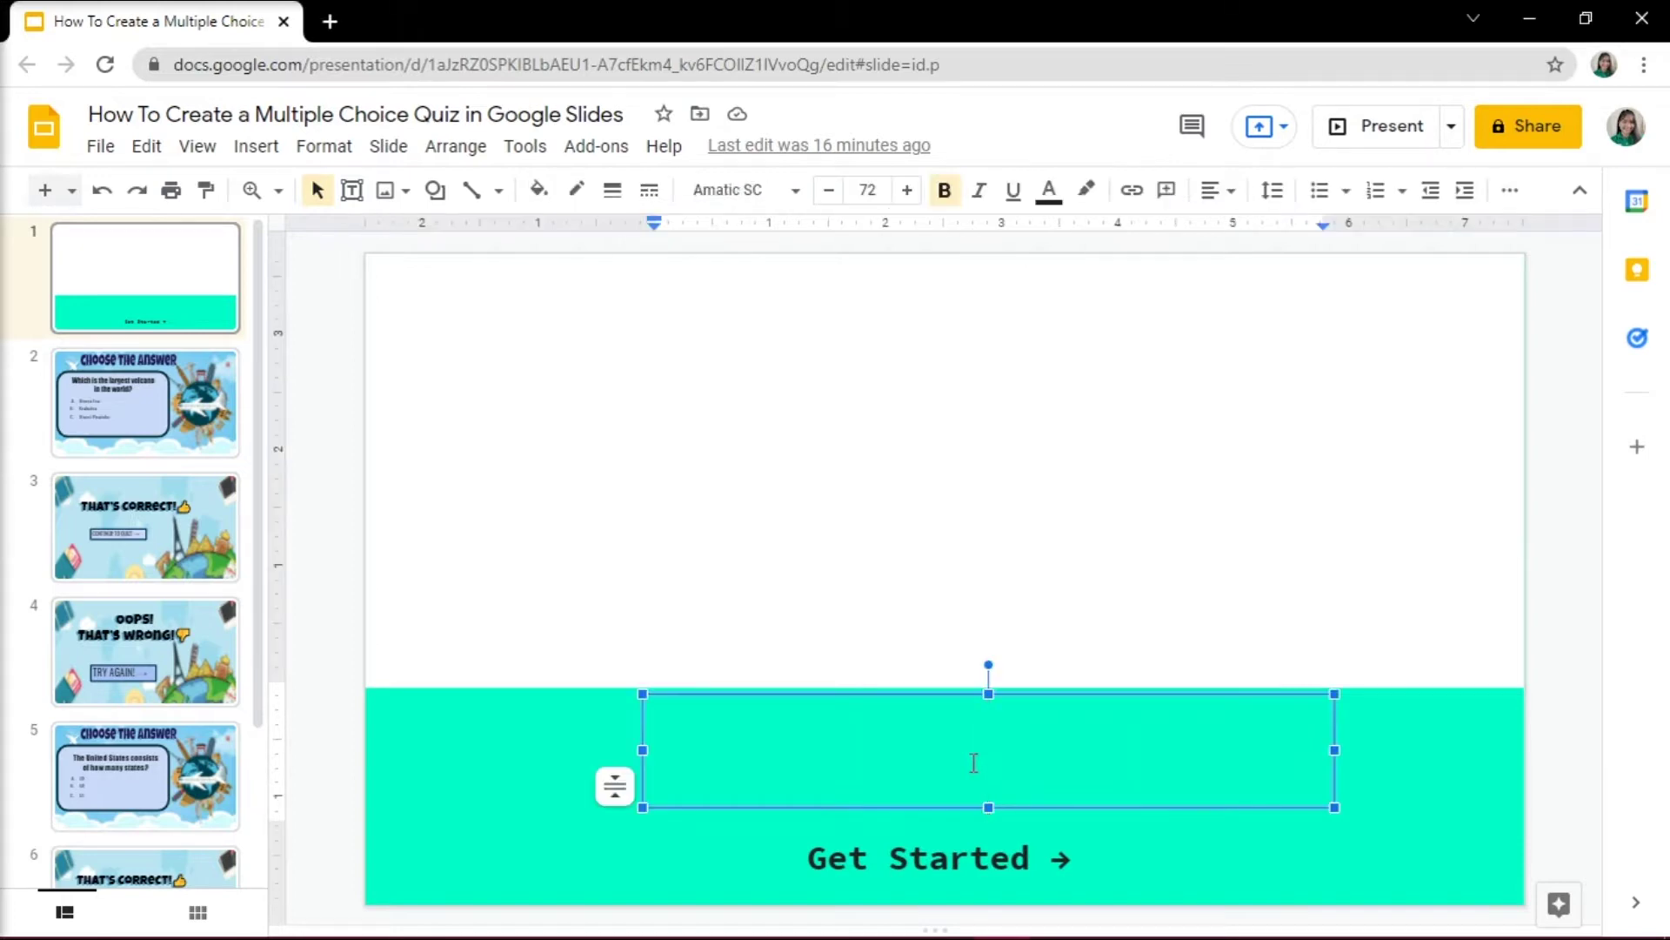
text(GRO)
key(BackSpace)
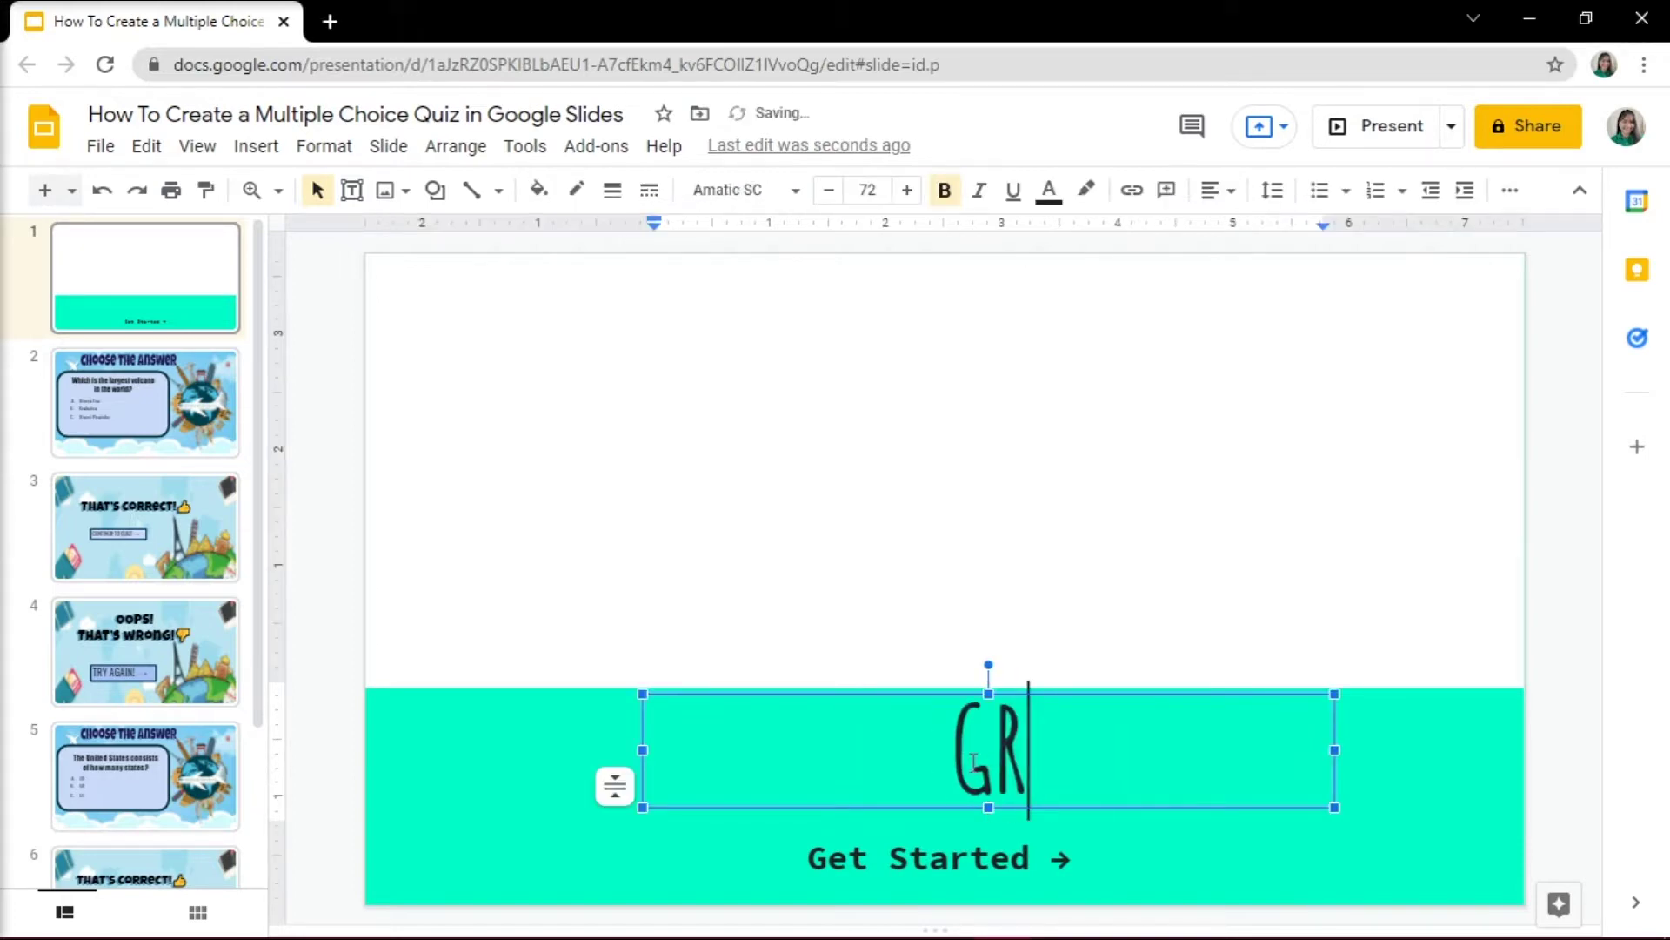
text(E)
key(BackSpace)
key(BackSpace)
key(BackSpace)
key(ctrl+shift+l)
text(GEOGRAPHY)
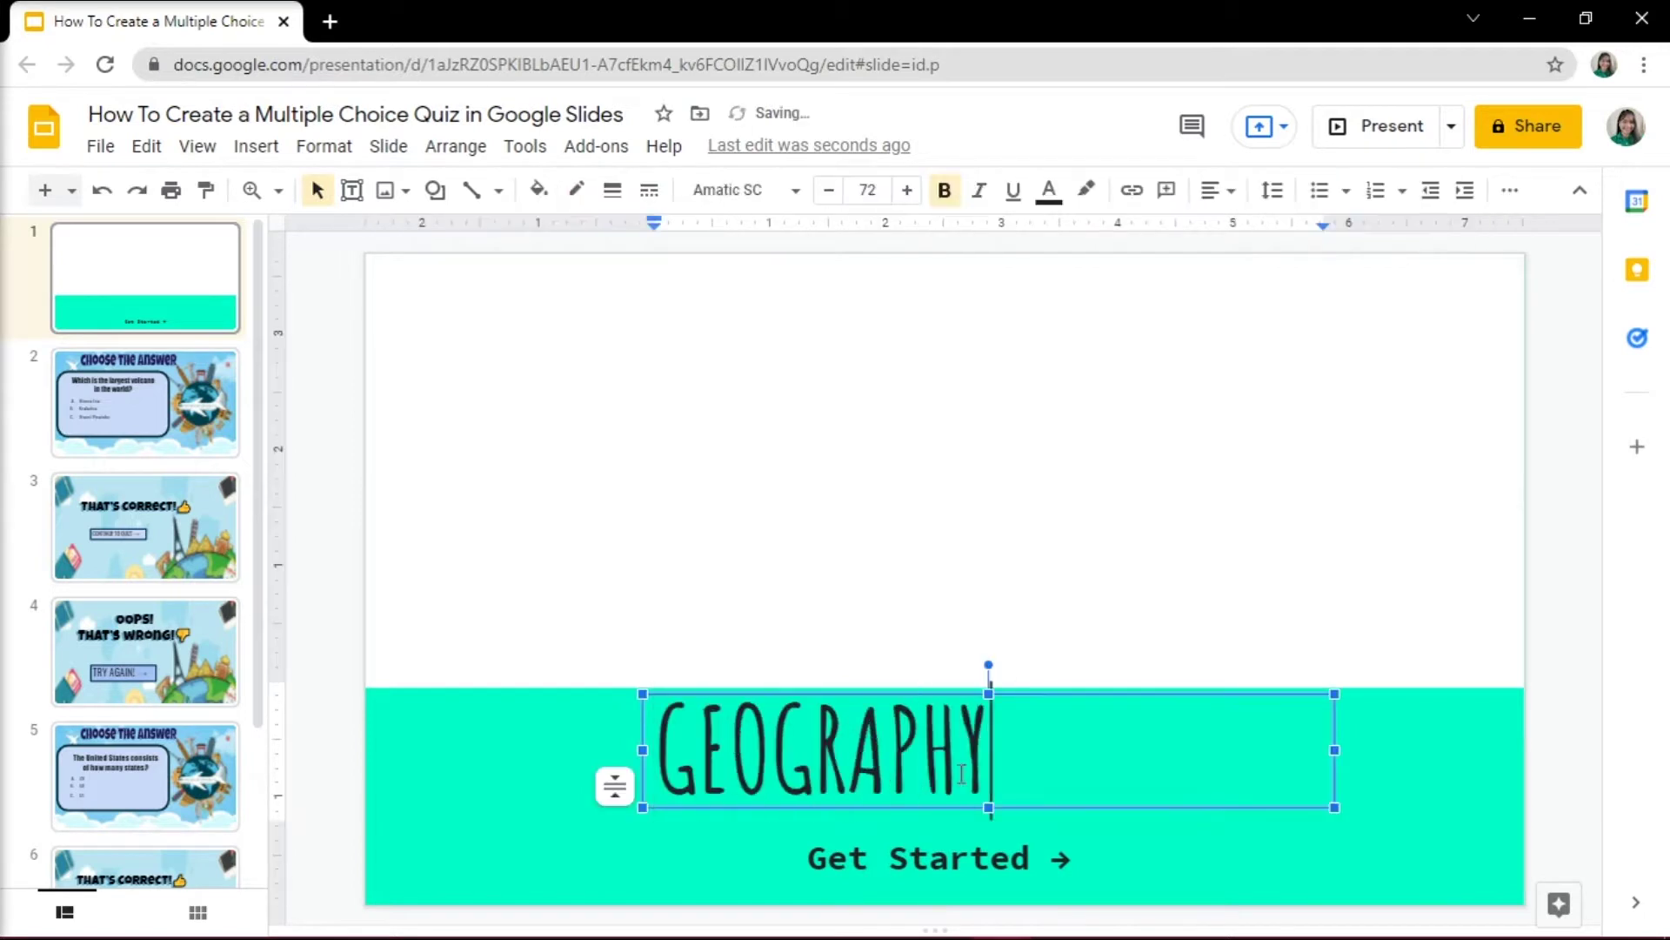
text( QUIZ)
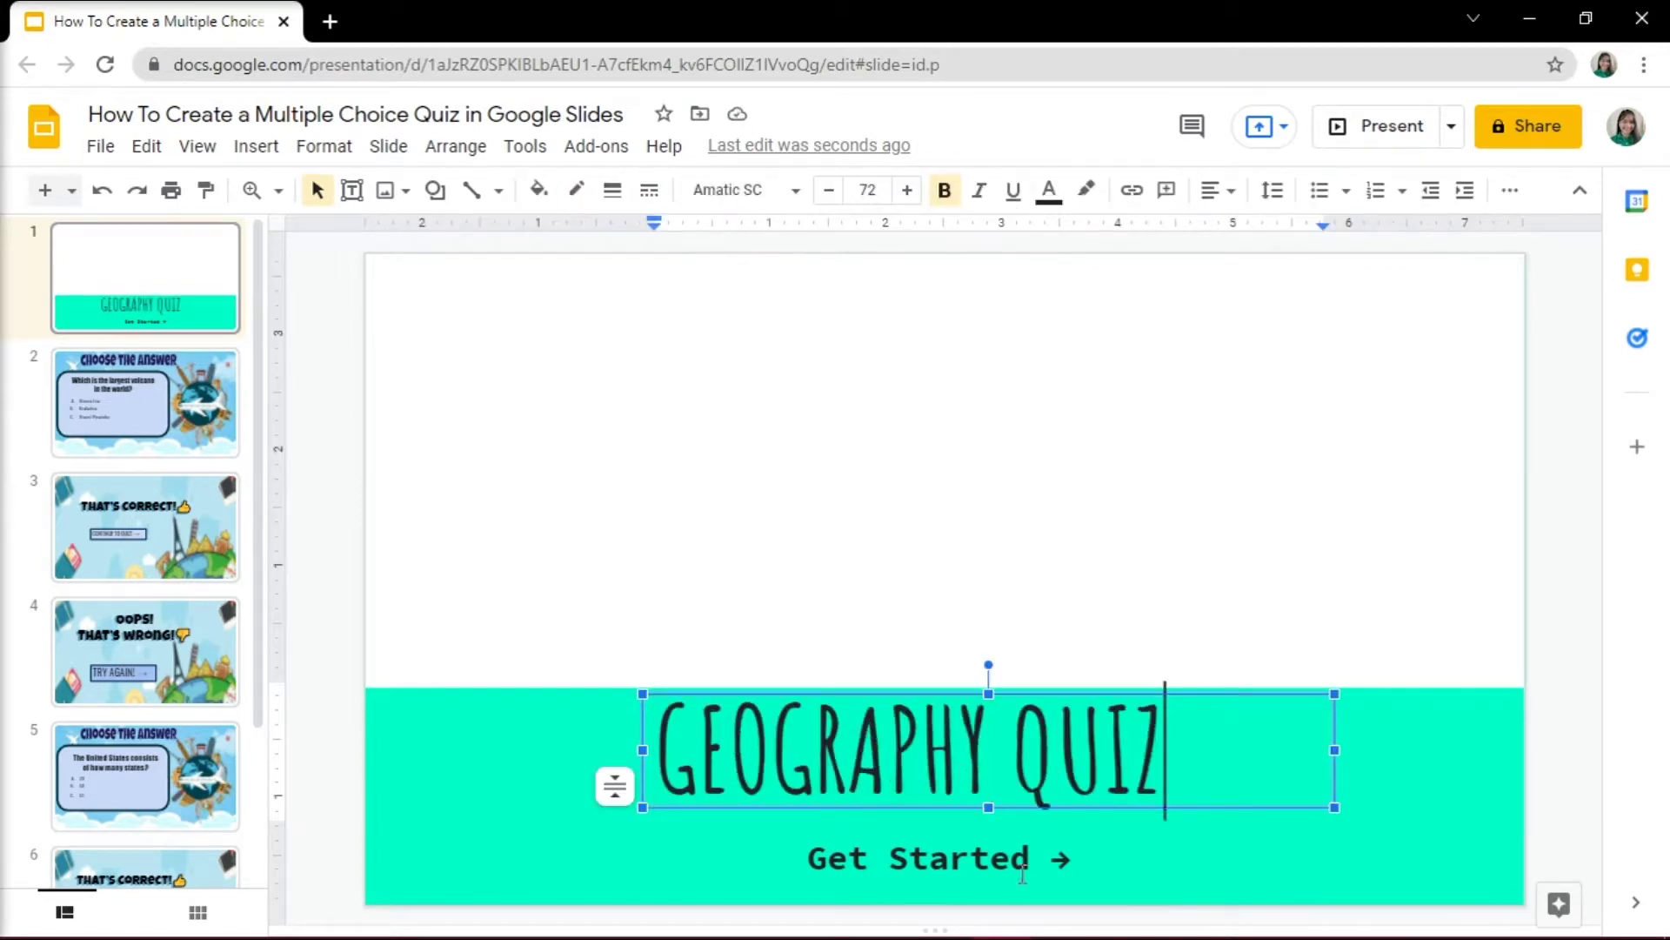
click(1452, 768)
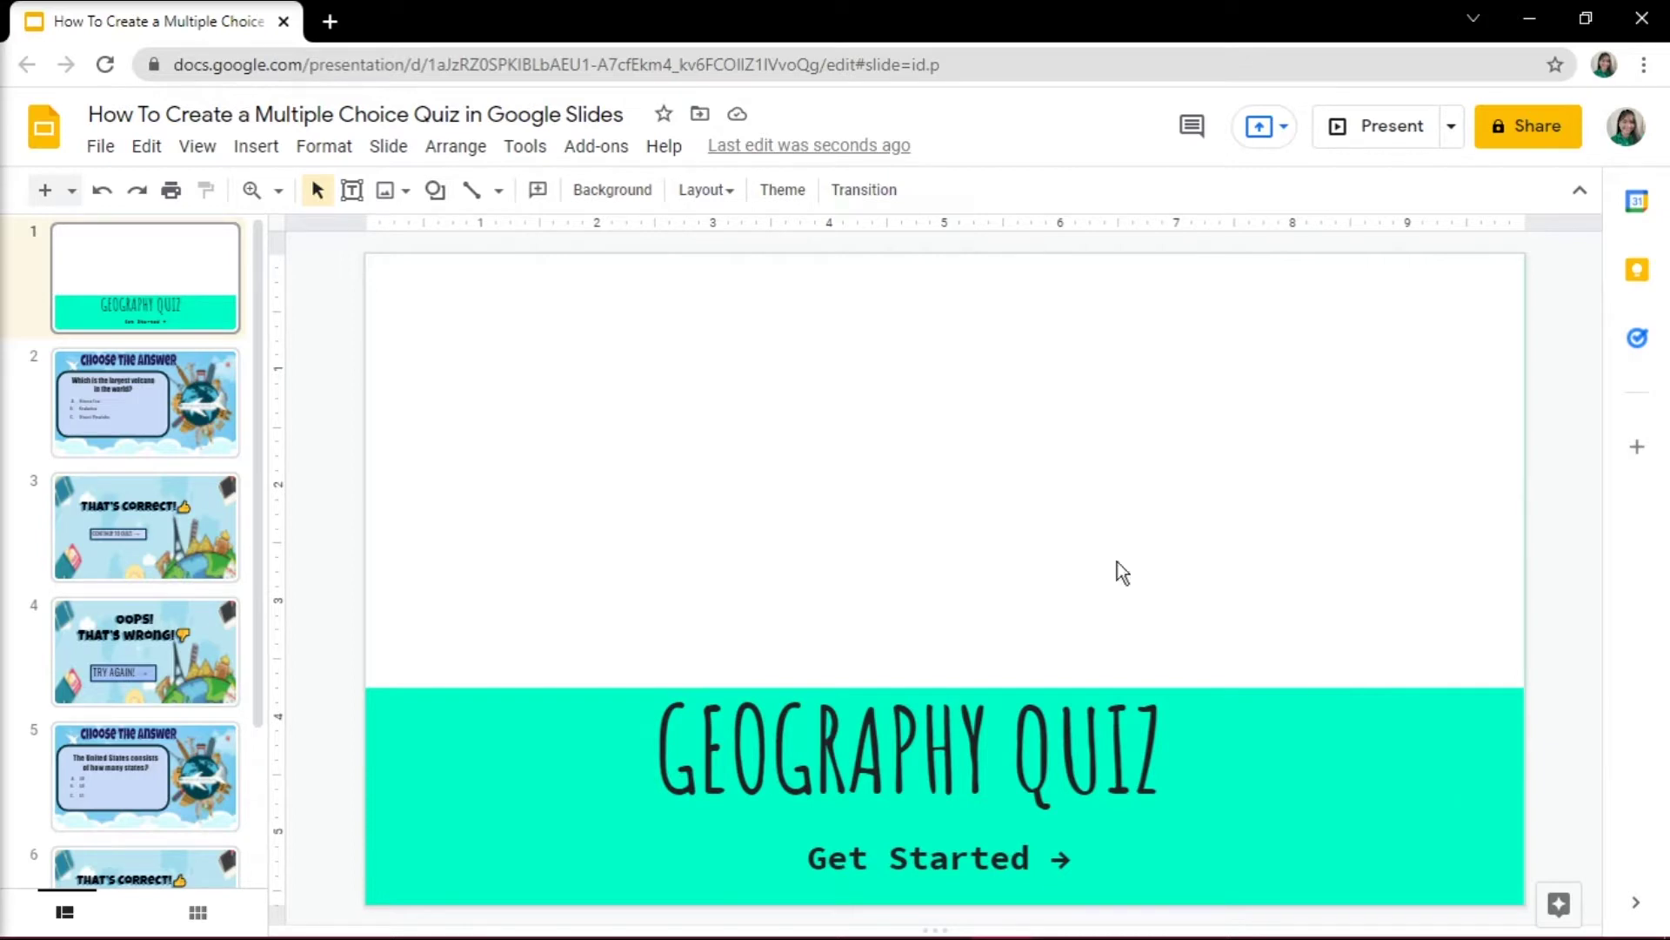
Insert the uploaded Geography illustration and stretch it across the top of the slide.
click(256, 147)
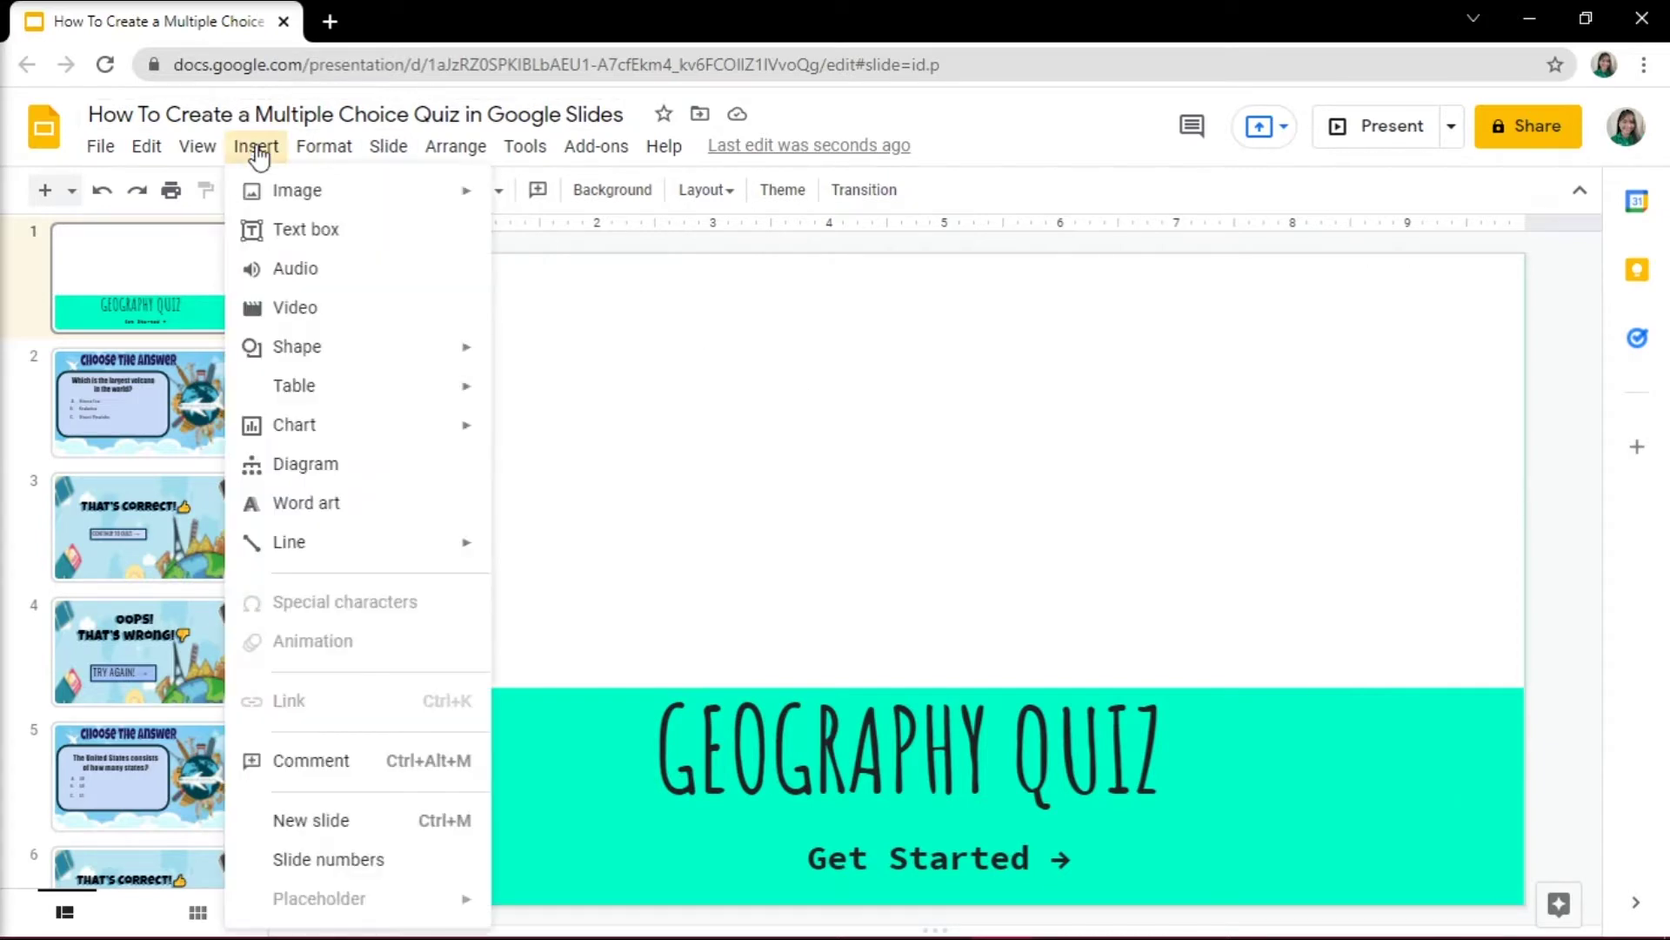
mouse_move(298, 190)
click(522, 198)
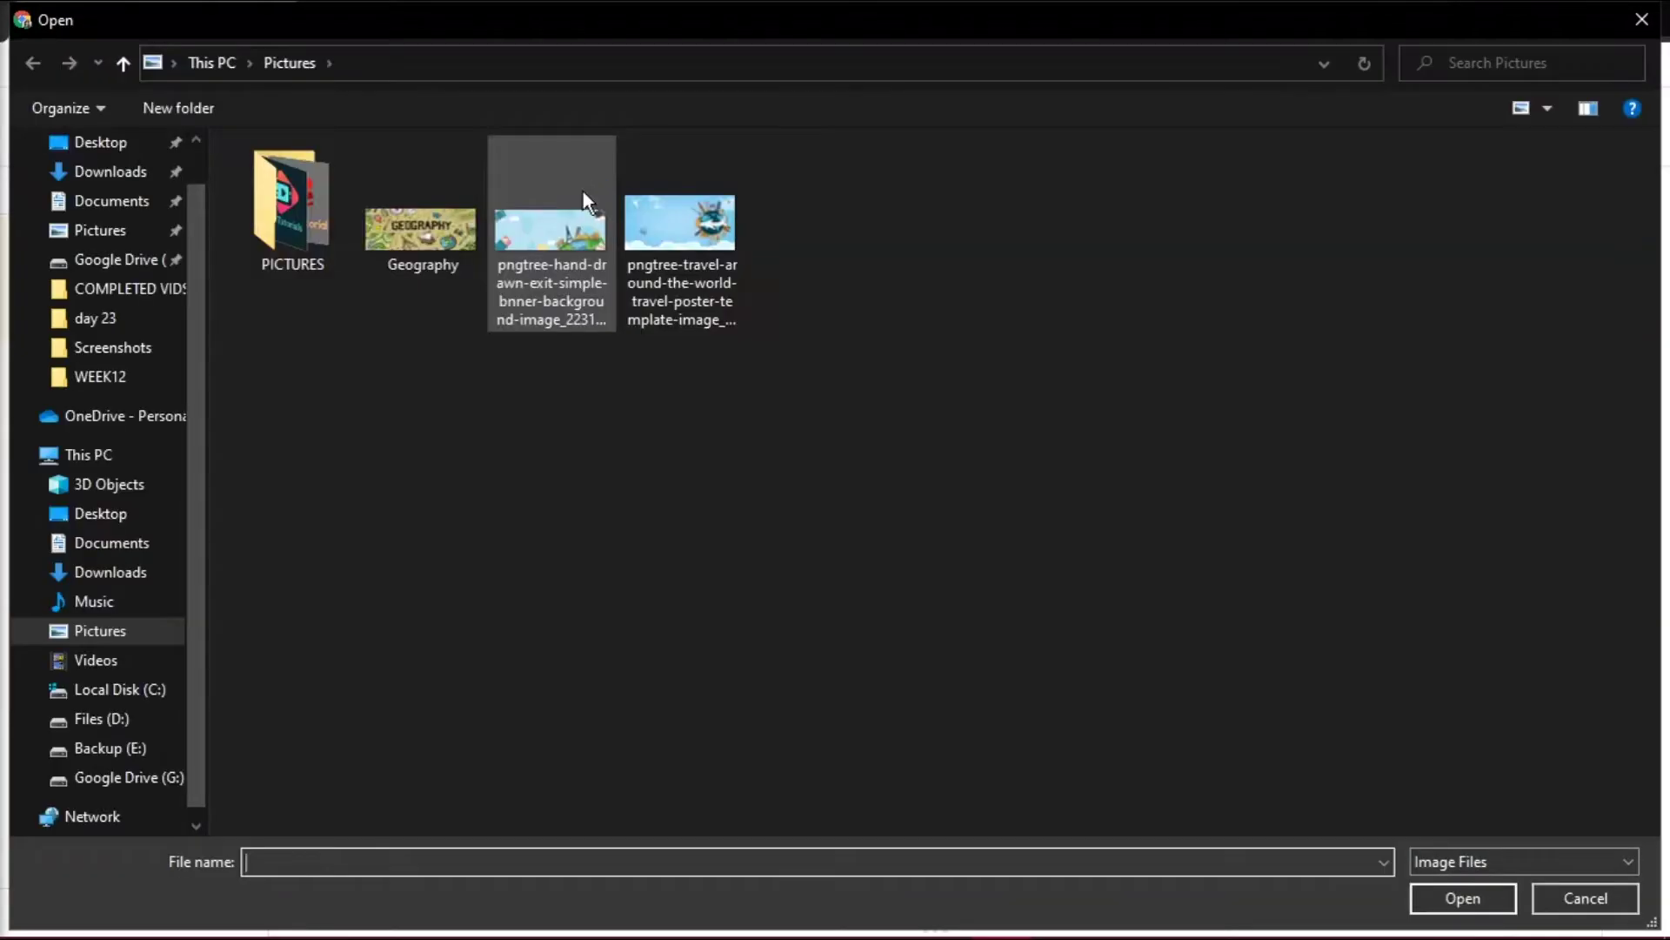
double_click(441, 226)
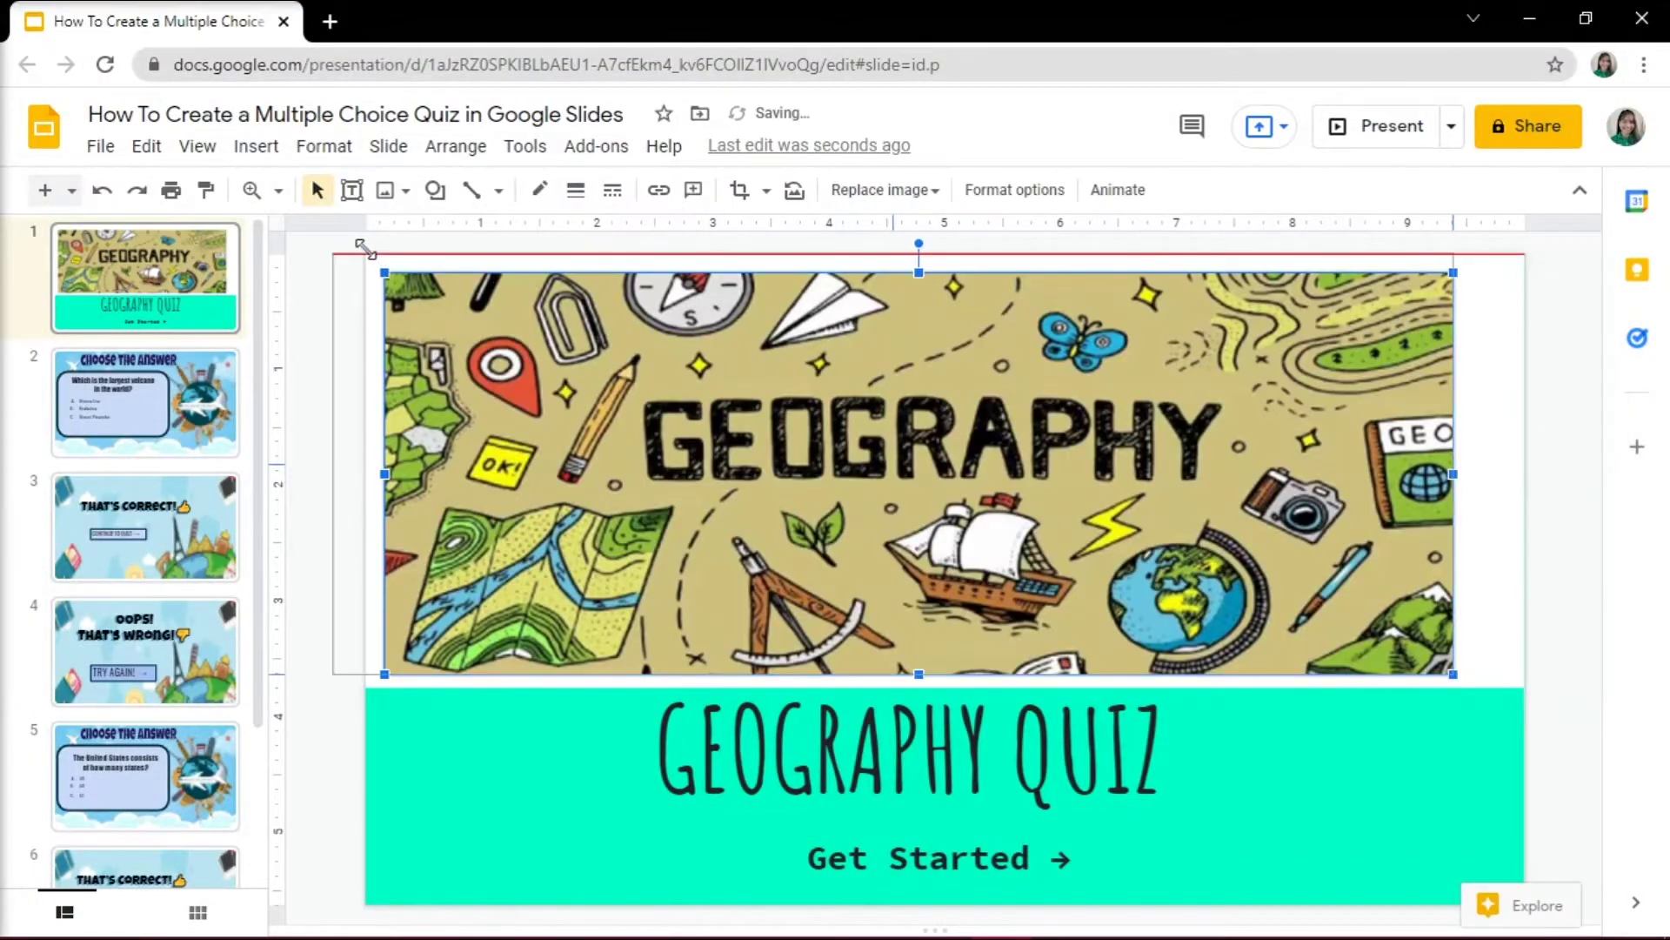
drag(365, 251, 366, 265)
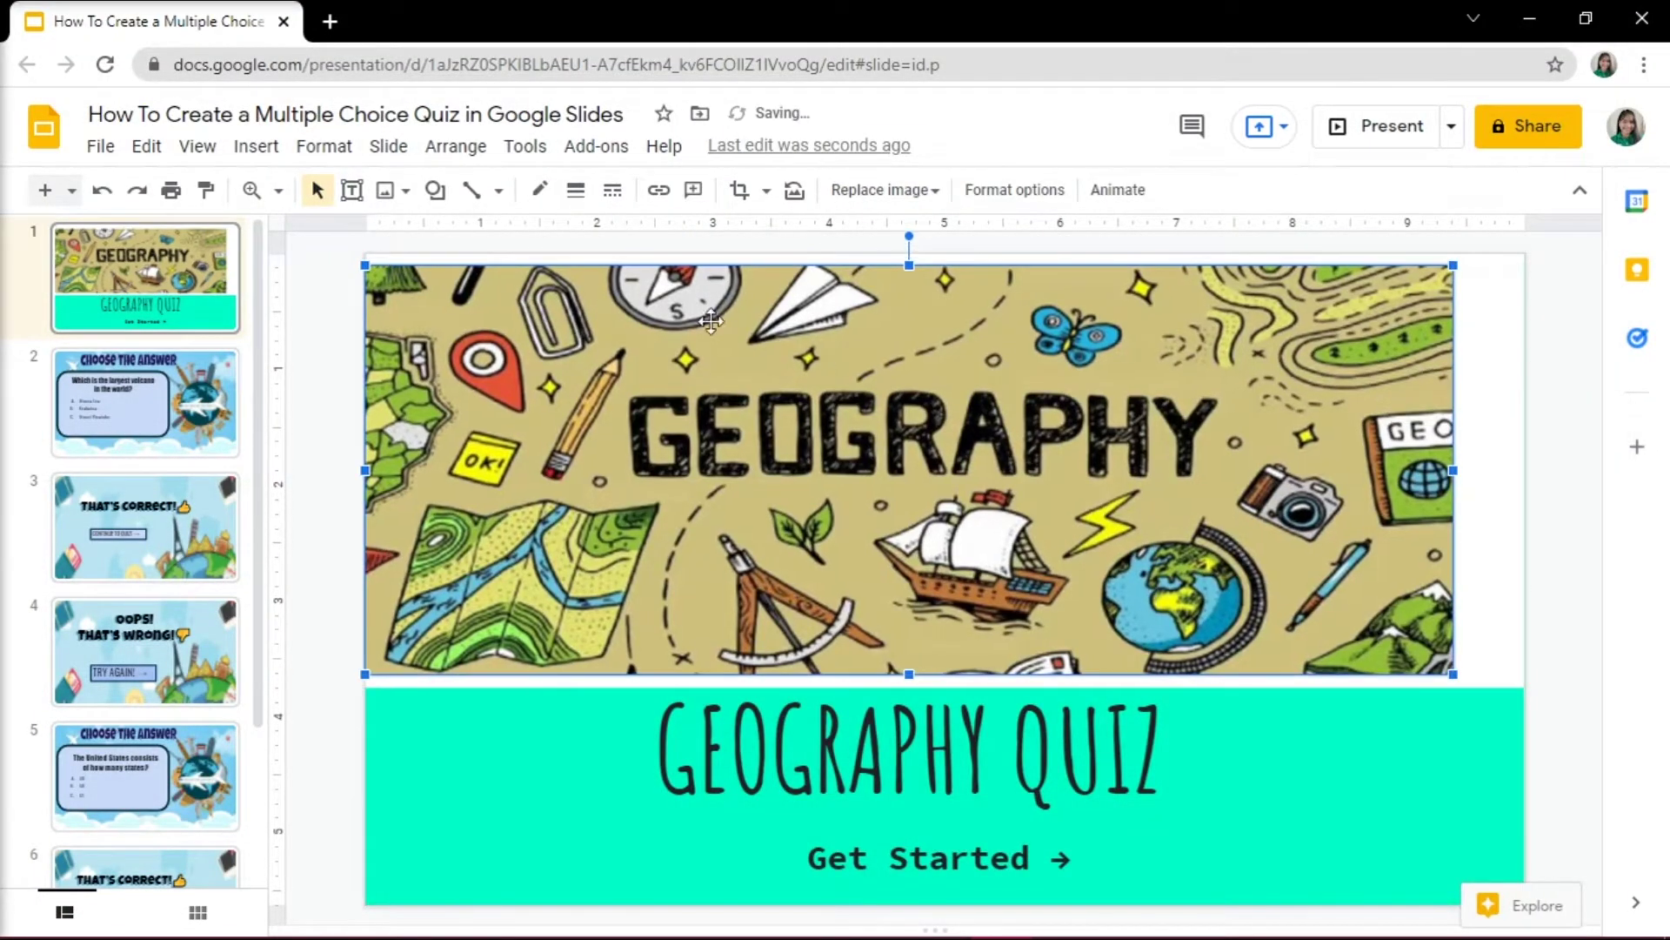
drag(1457, 470, 1524, 469)
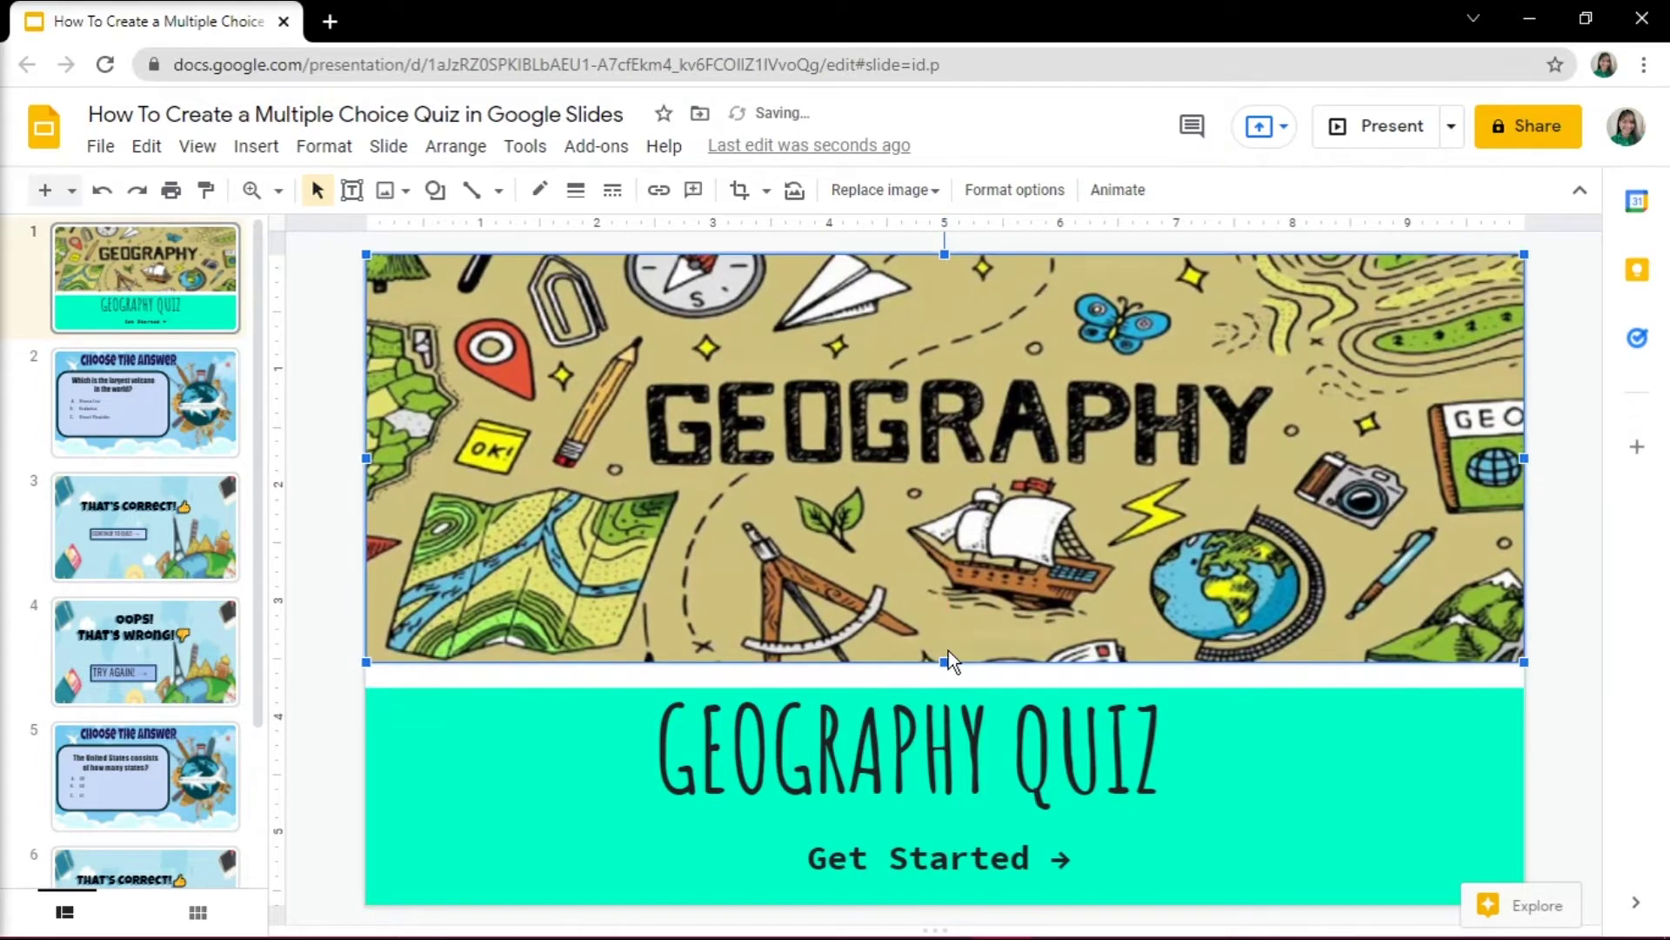
click(1287, 835)
click(1545, 738)
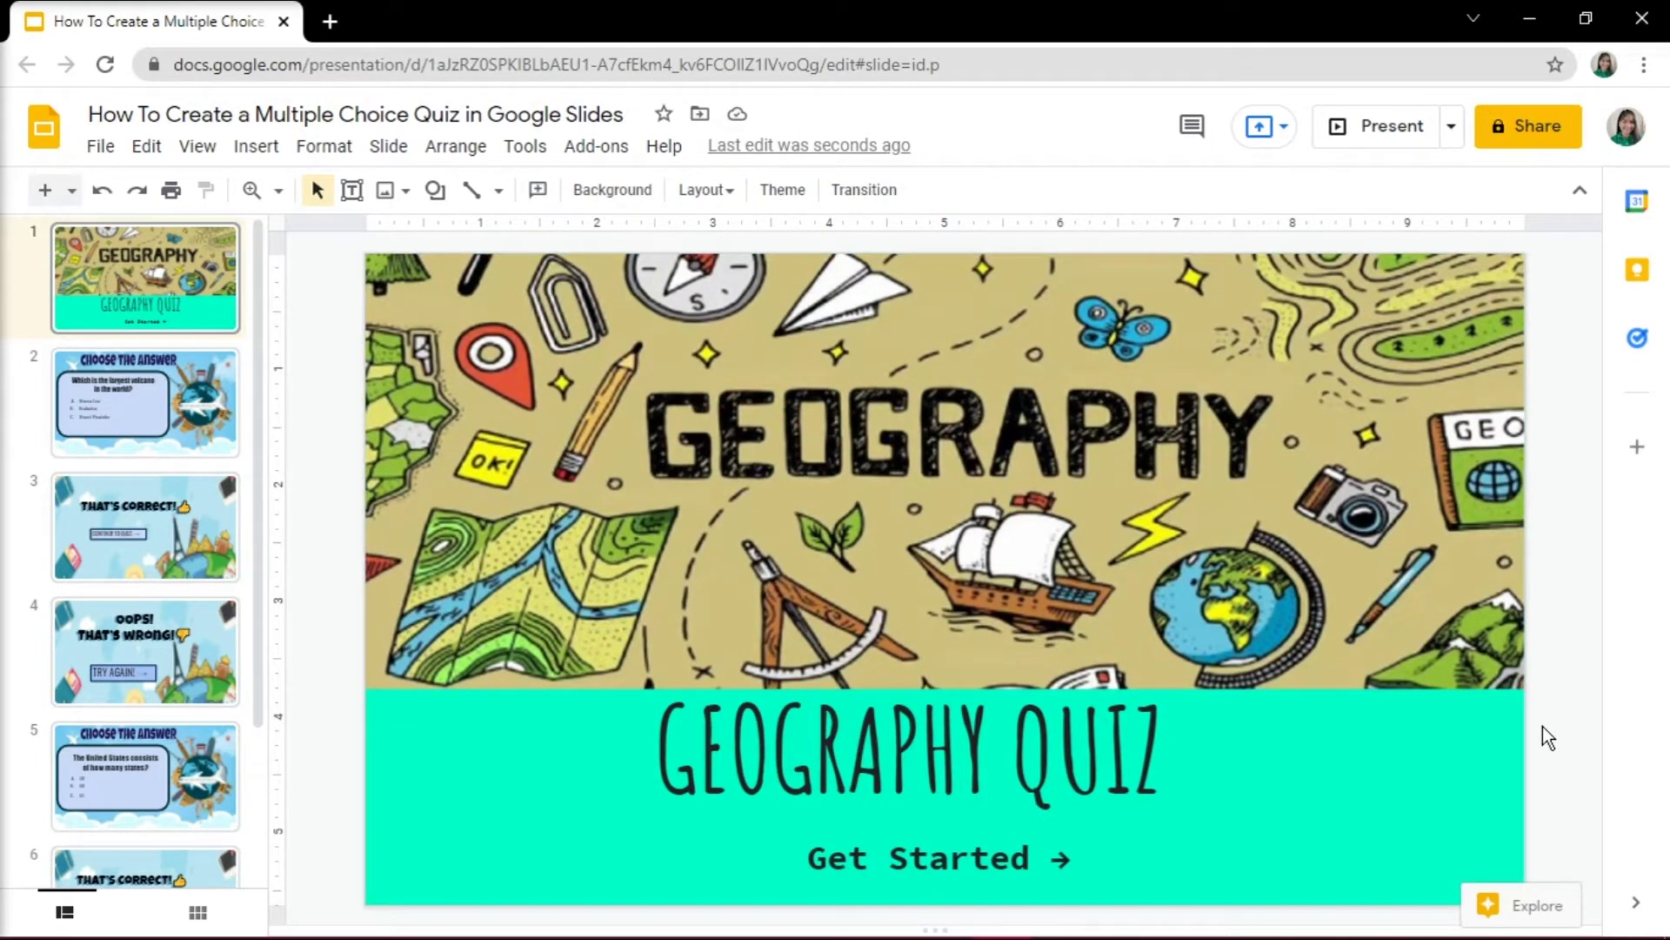
Add a new slide with the Blank layout after the cover.
right_click(164, 340)
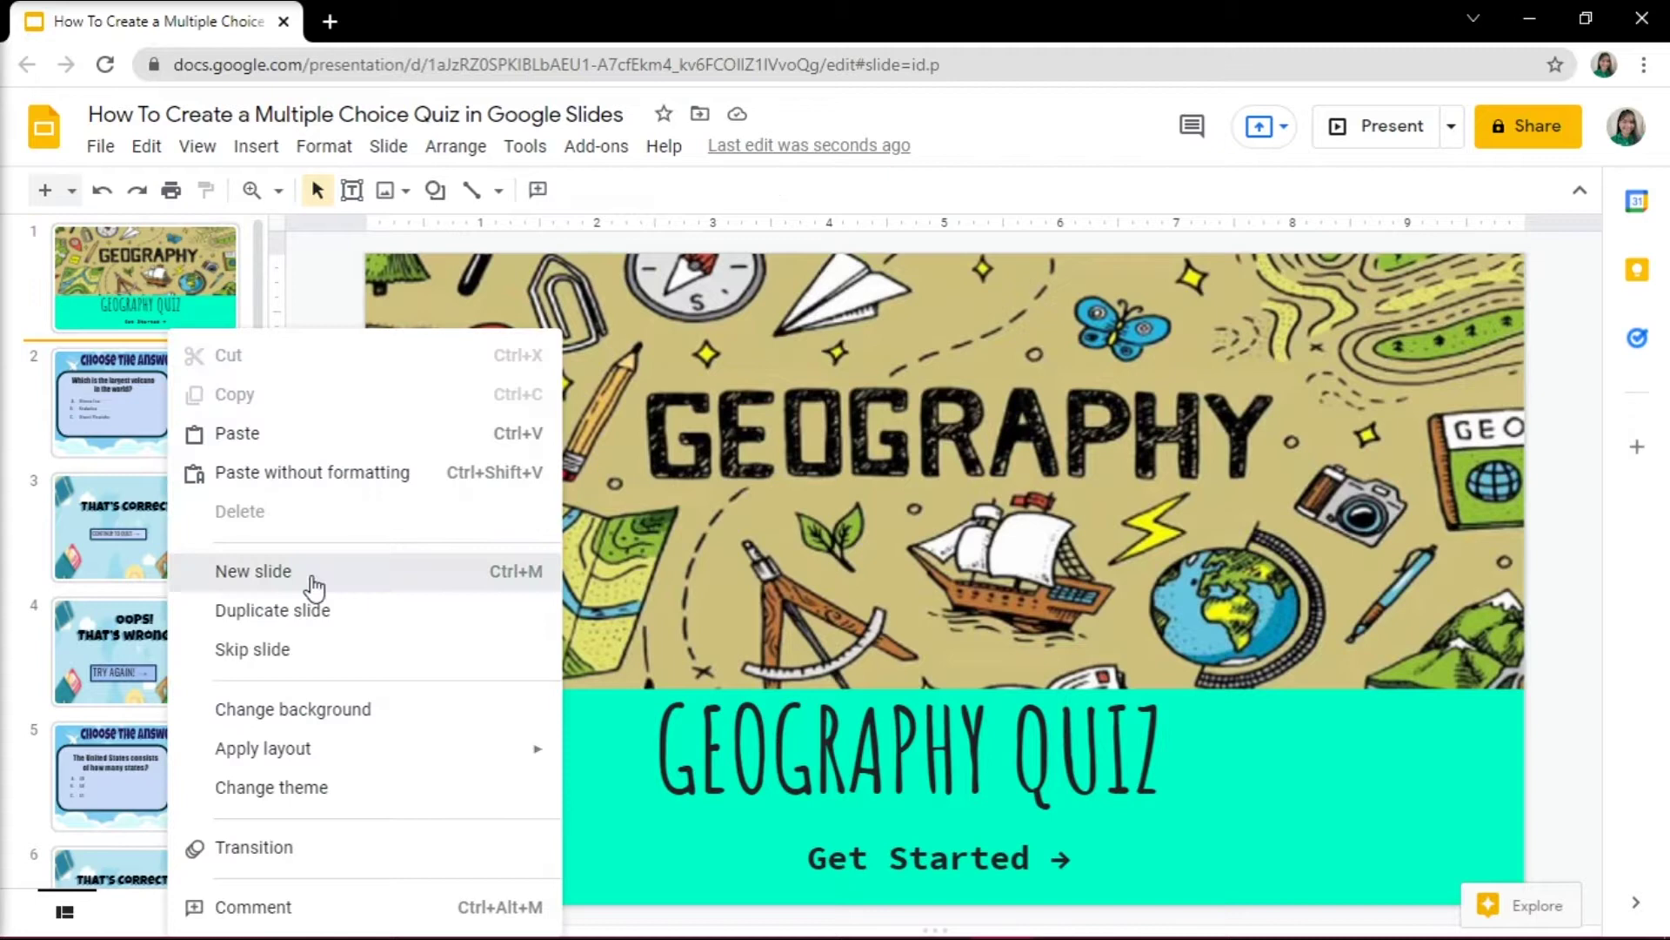
click(313, 587)
right_click(196, 391)
click(785, 599)
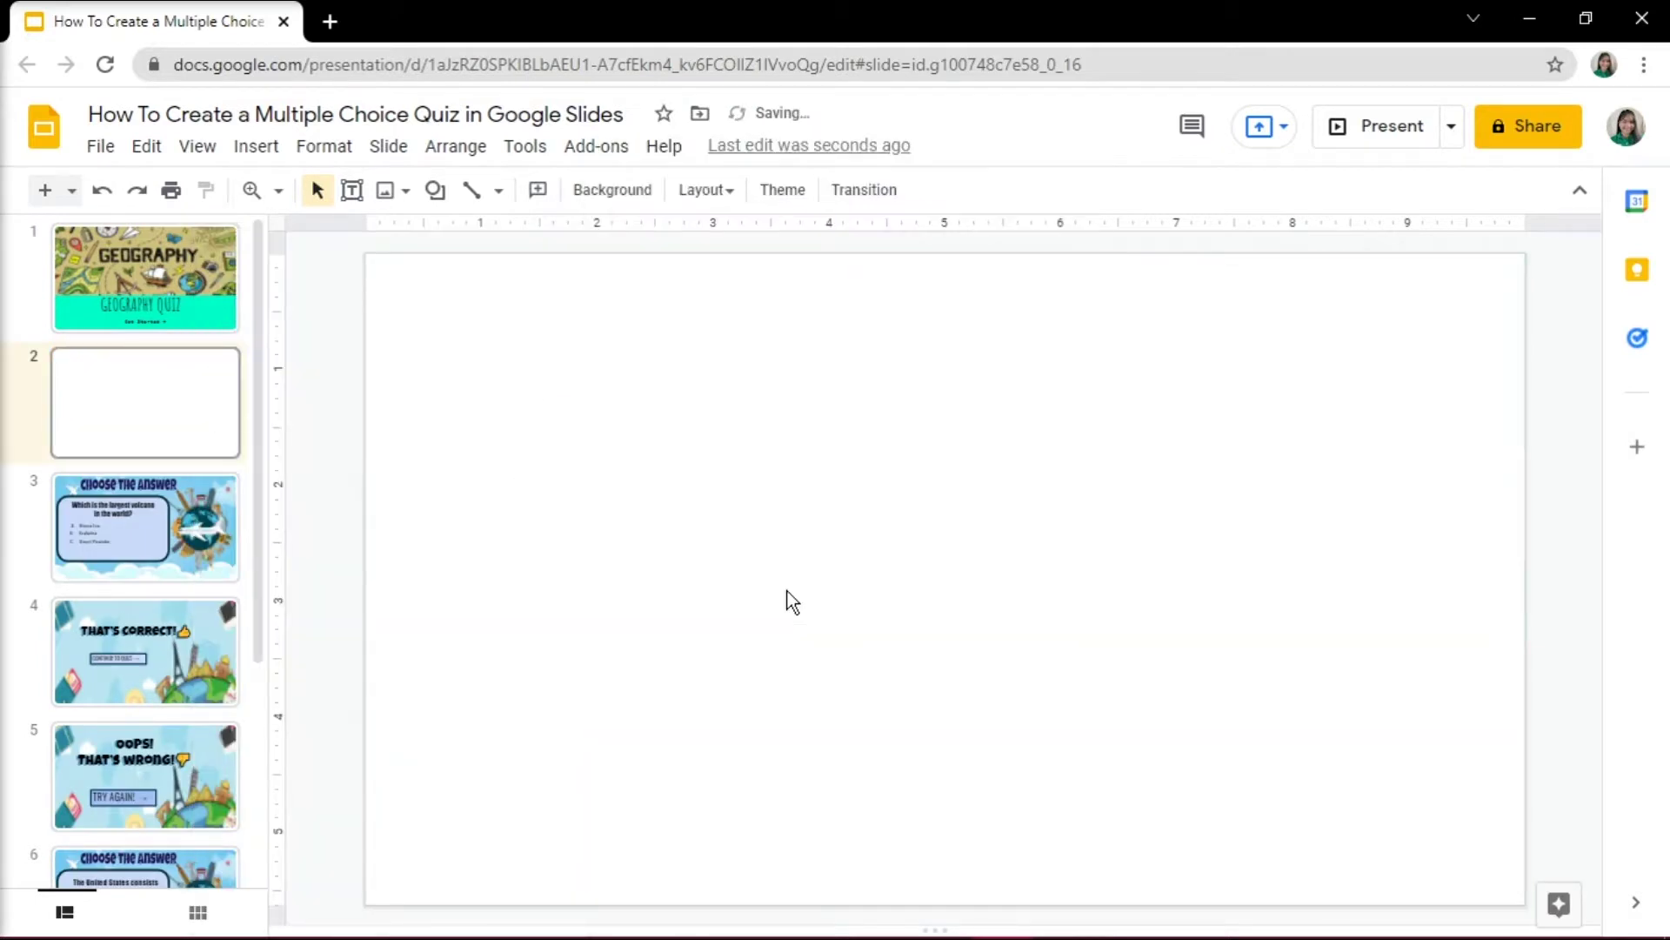
Set the uploaded travel picture as slide 2's background.
click(635, 190)
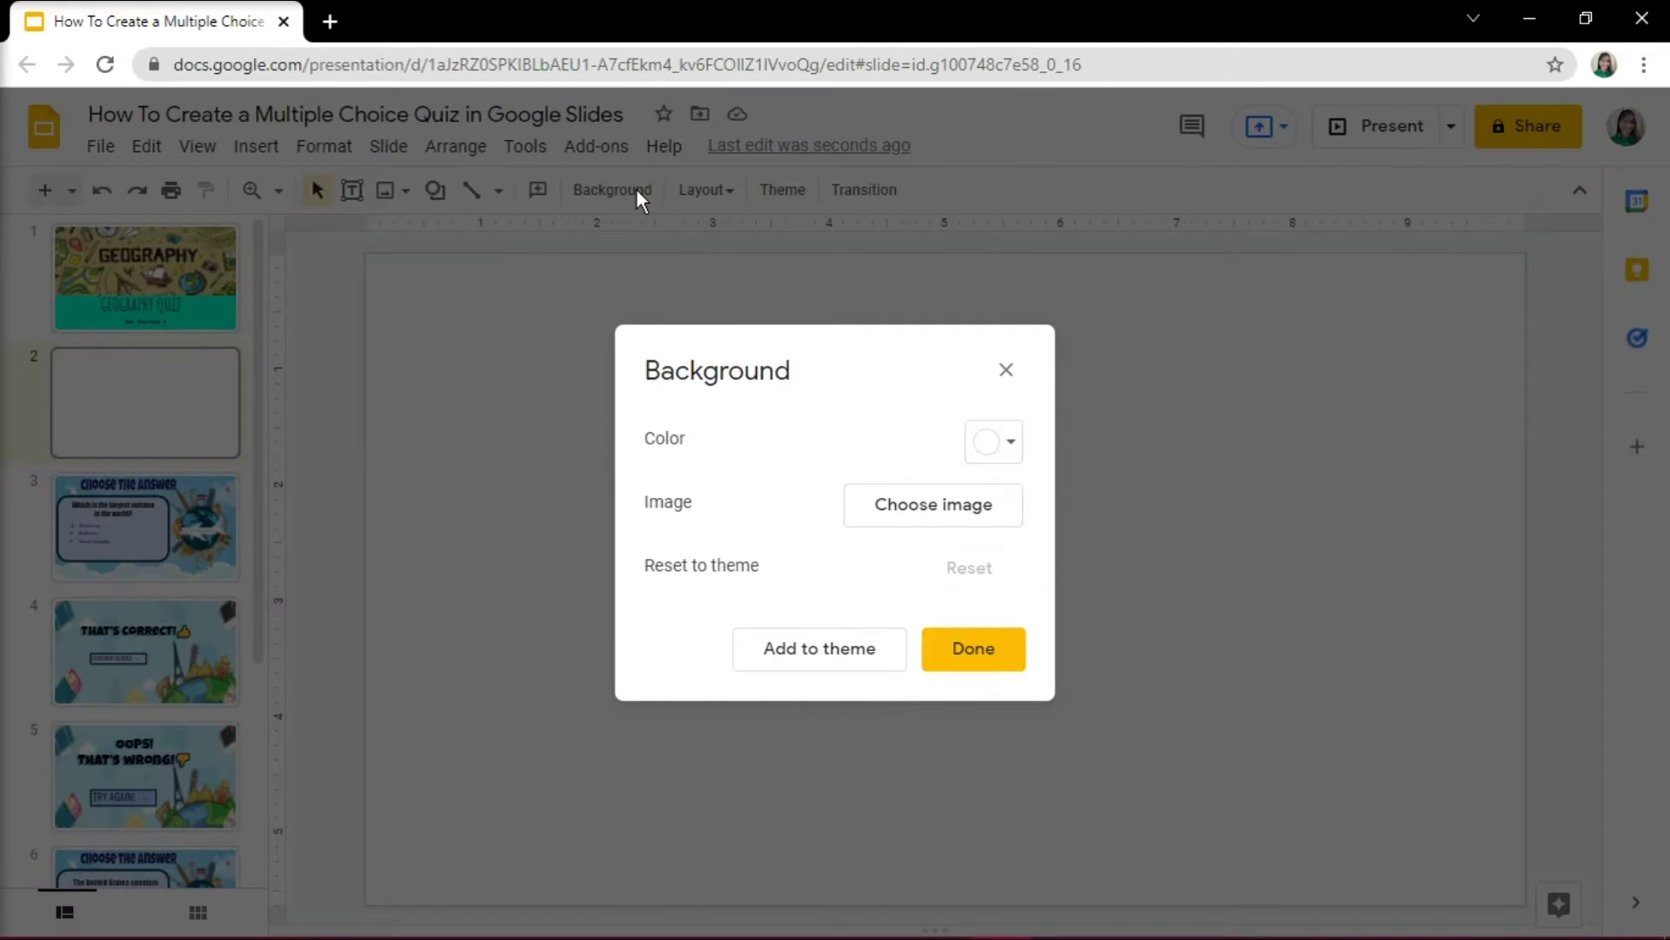
click(901, 497)
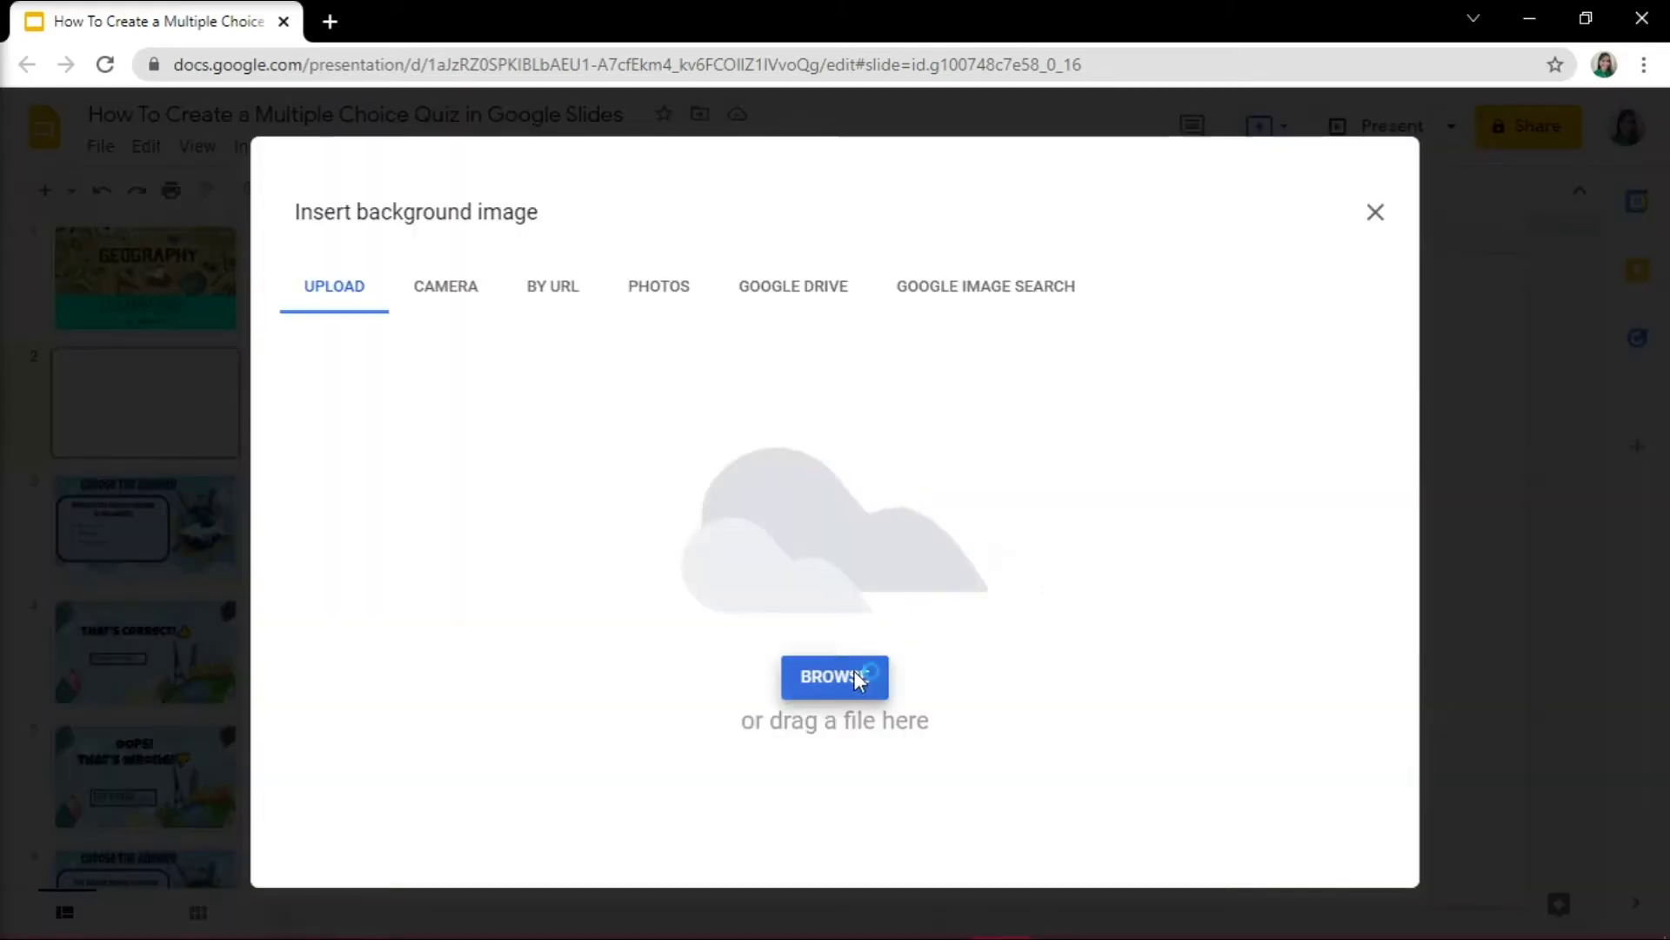
click(854, 679)
double_click(693, 290)
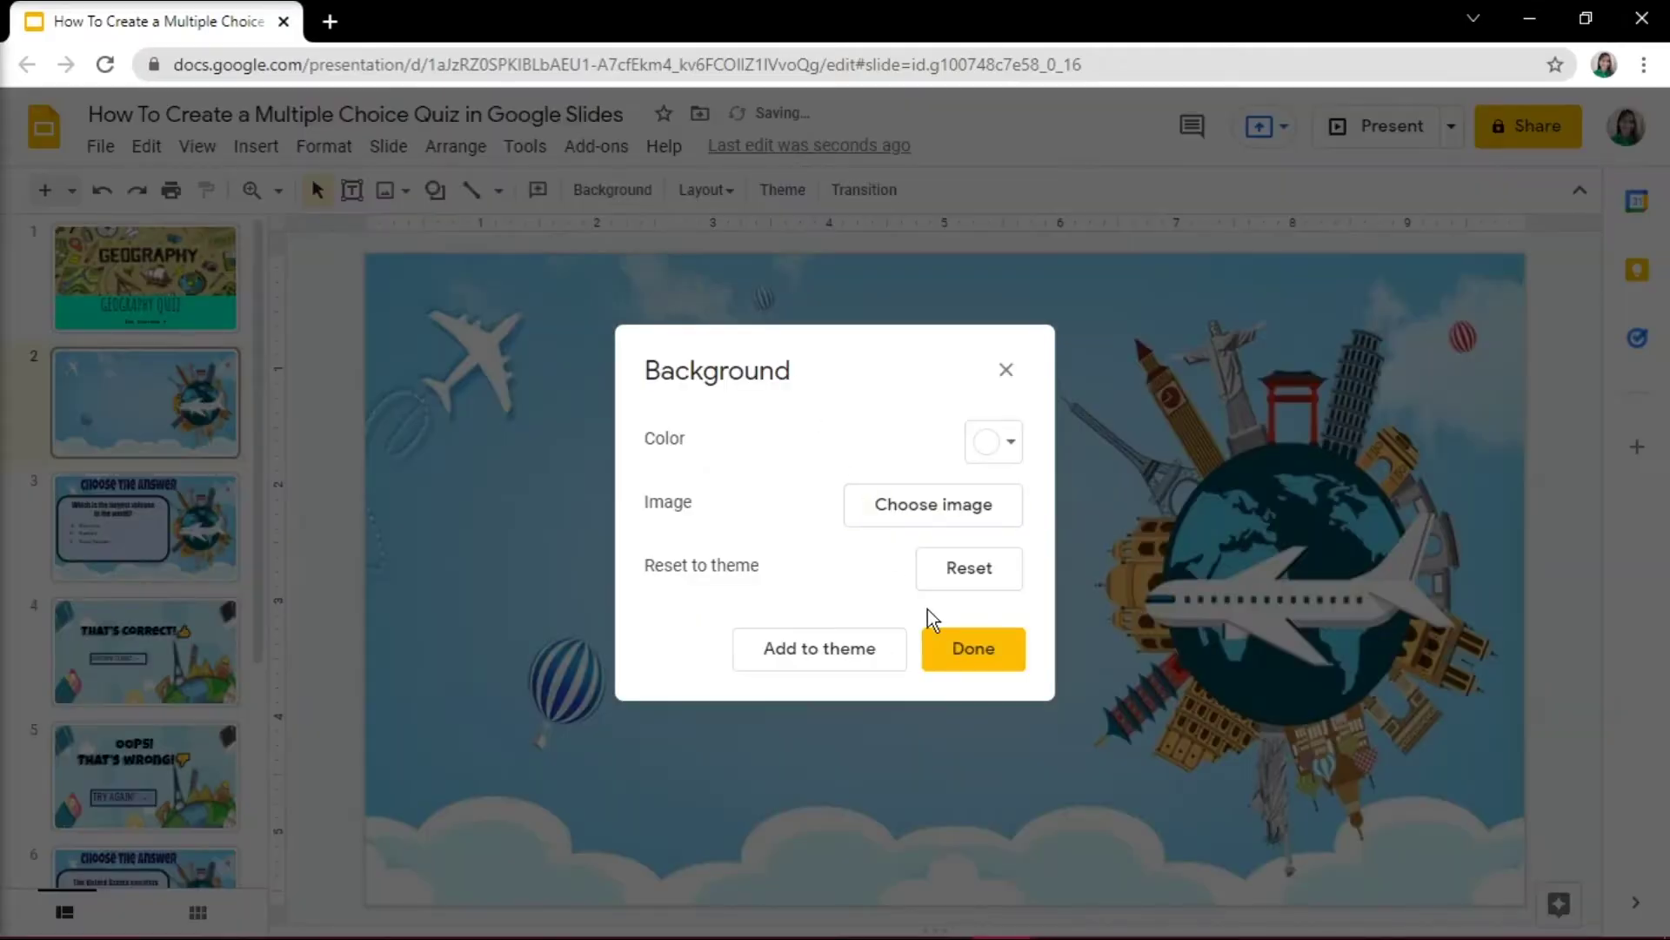
click(972, 657)
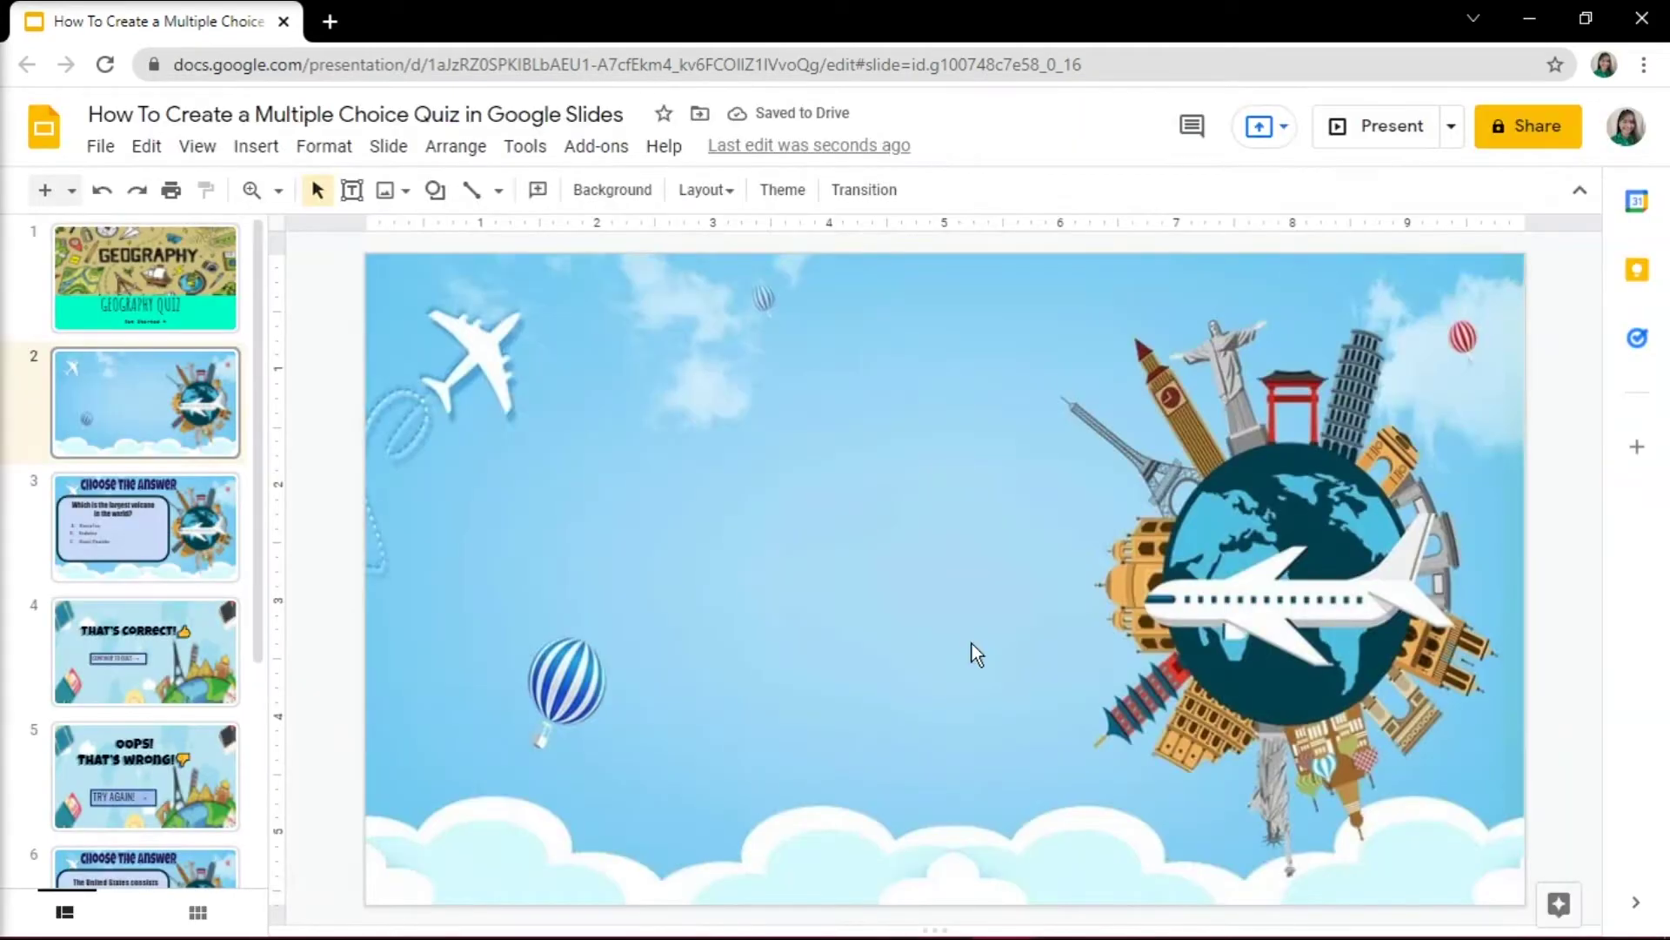
Draw a rounded rectangle over the slide's left half with a thick dark-blue border.
click(257, 146)
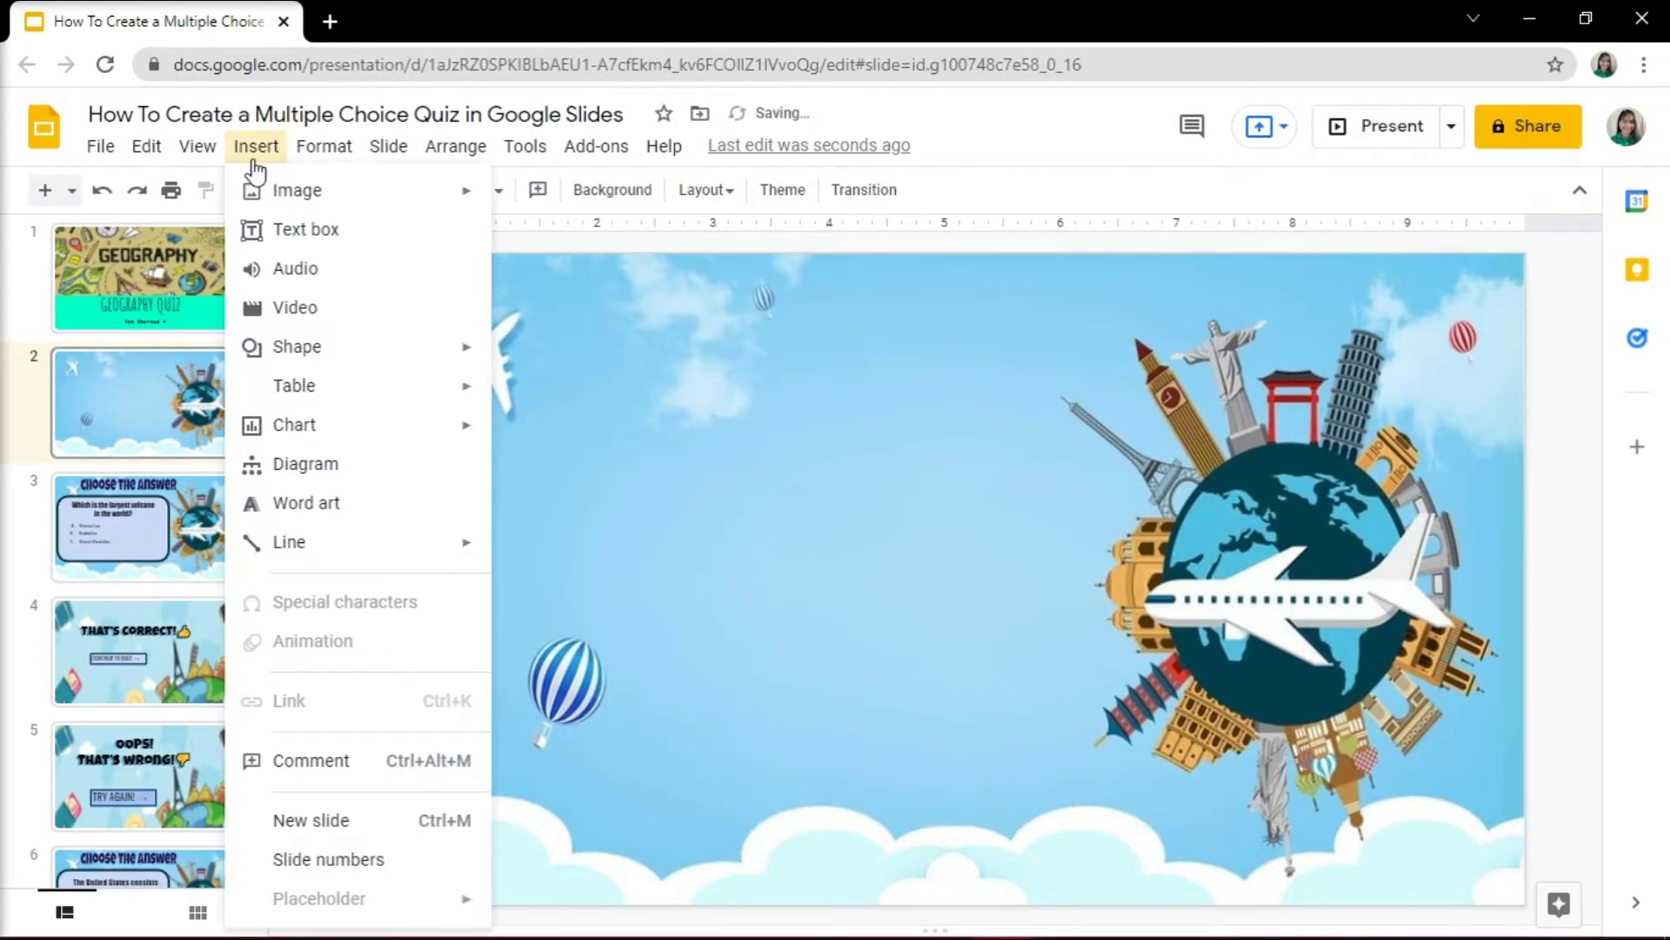
mouse_move(298, 346)
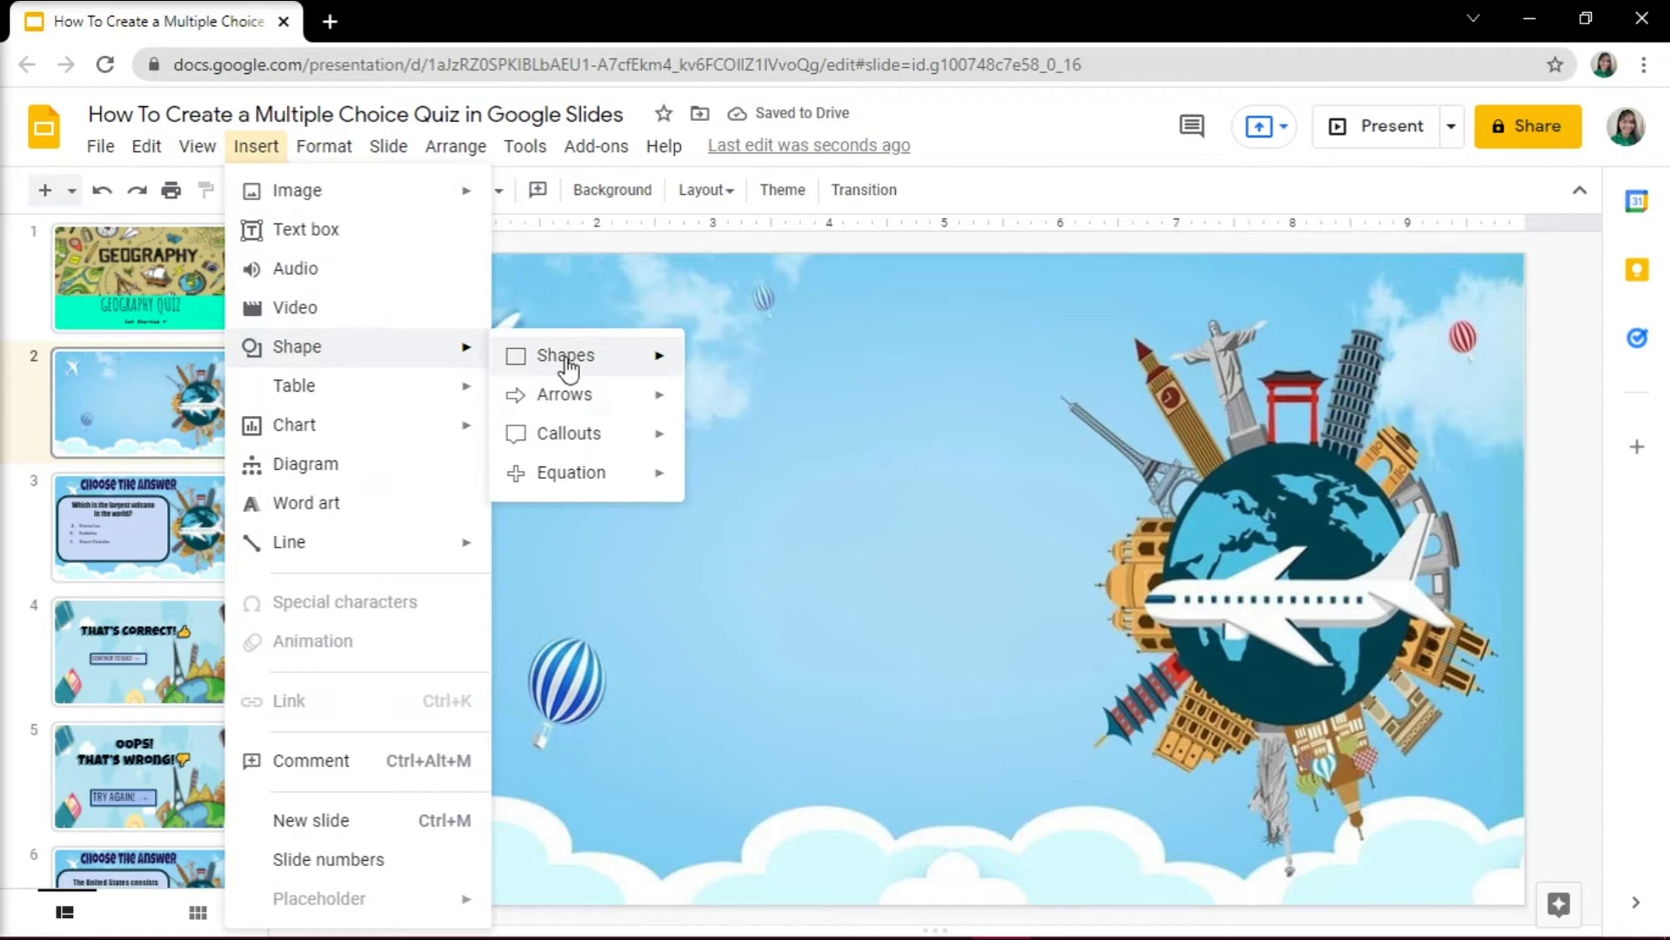
click(723, 363)
mouse_move(470, 394)
mouse_down()
mouse_move(835, 661)
mouse_move(1119, 803)
mouse_up()
drag(962, 596, 906, 588)
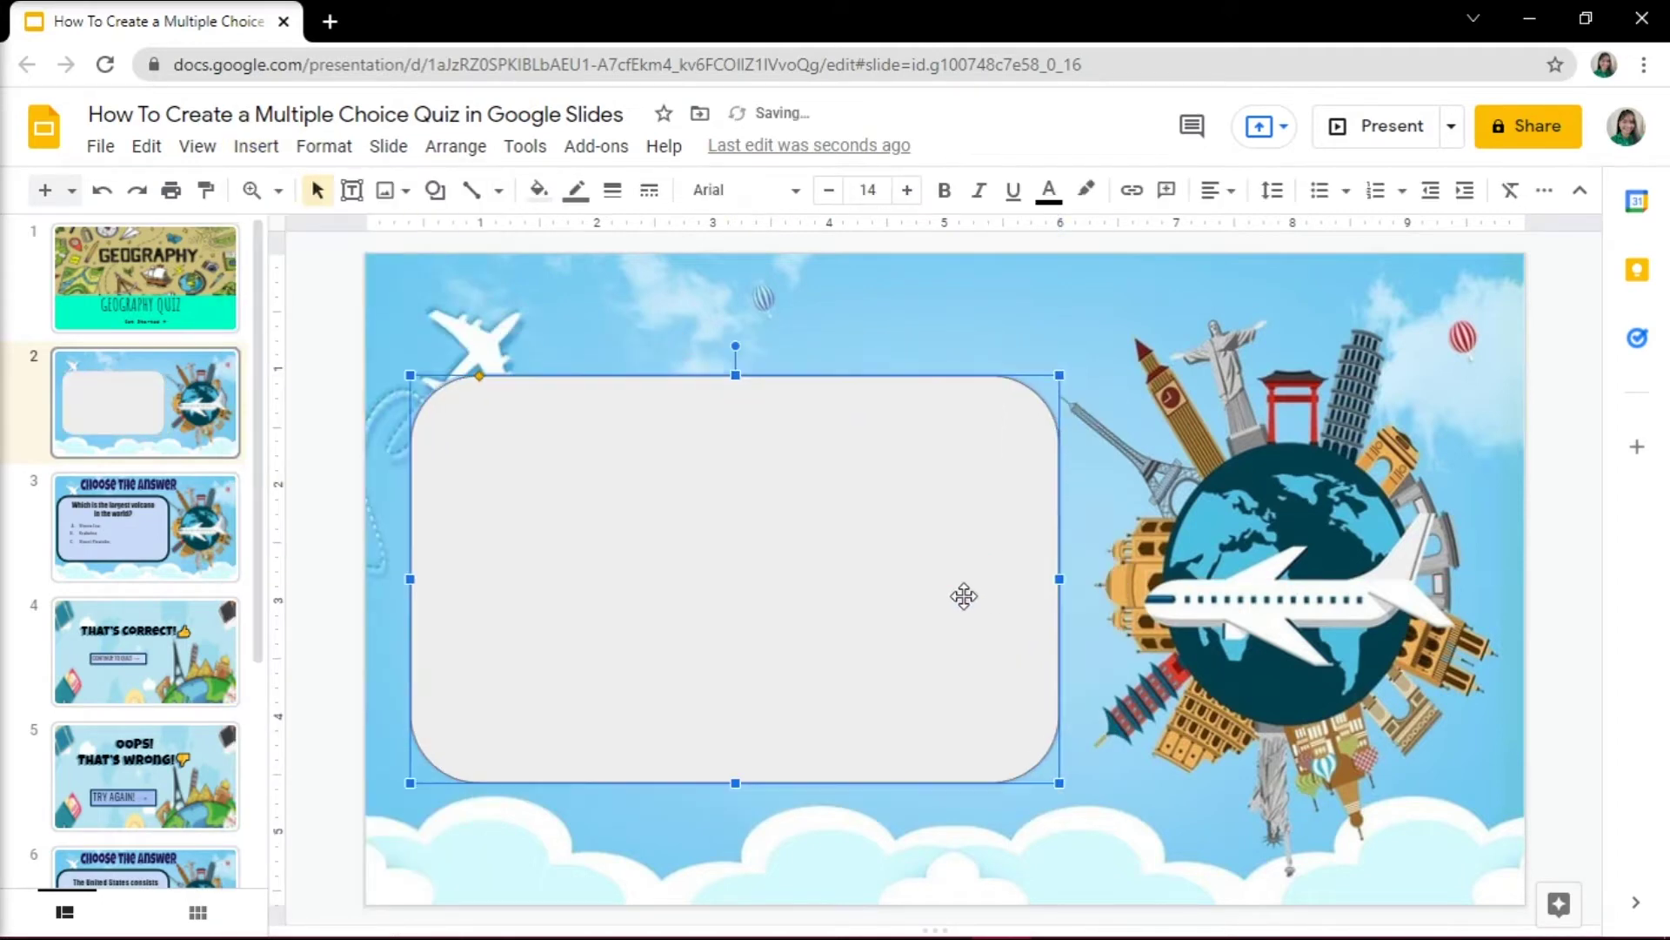
click(576, 190)
click(742, 574)
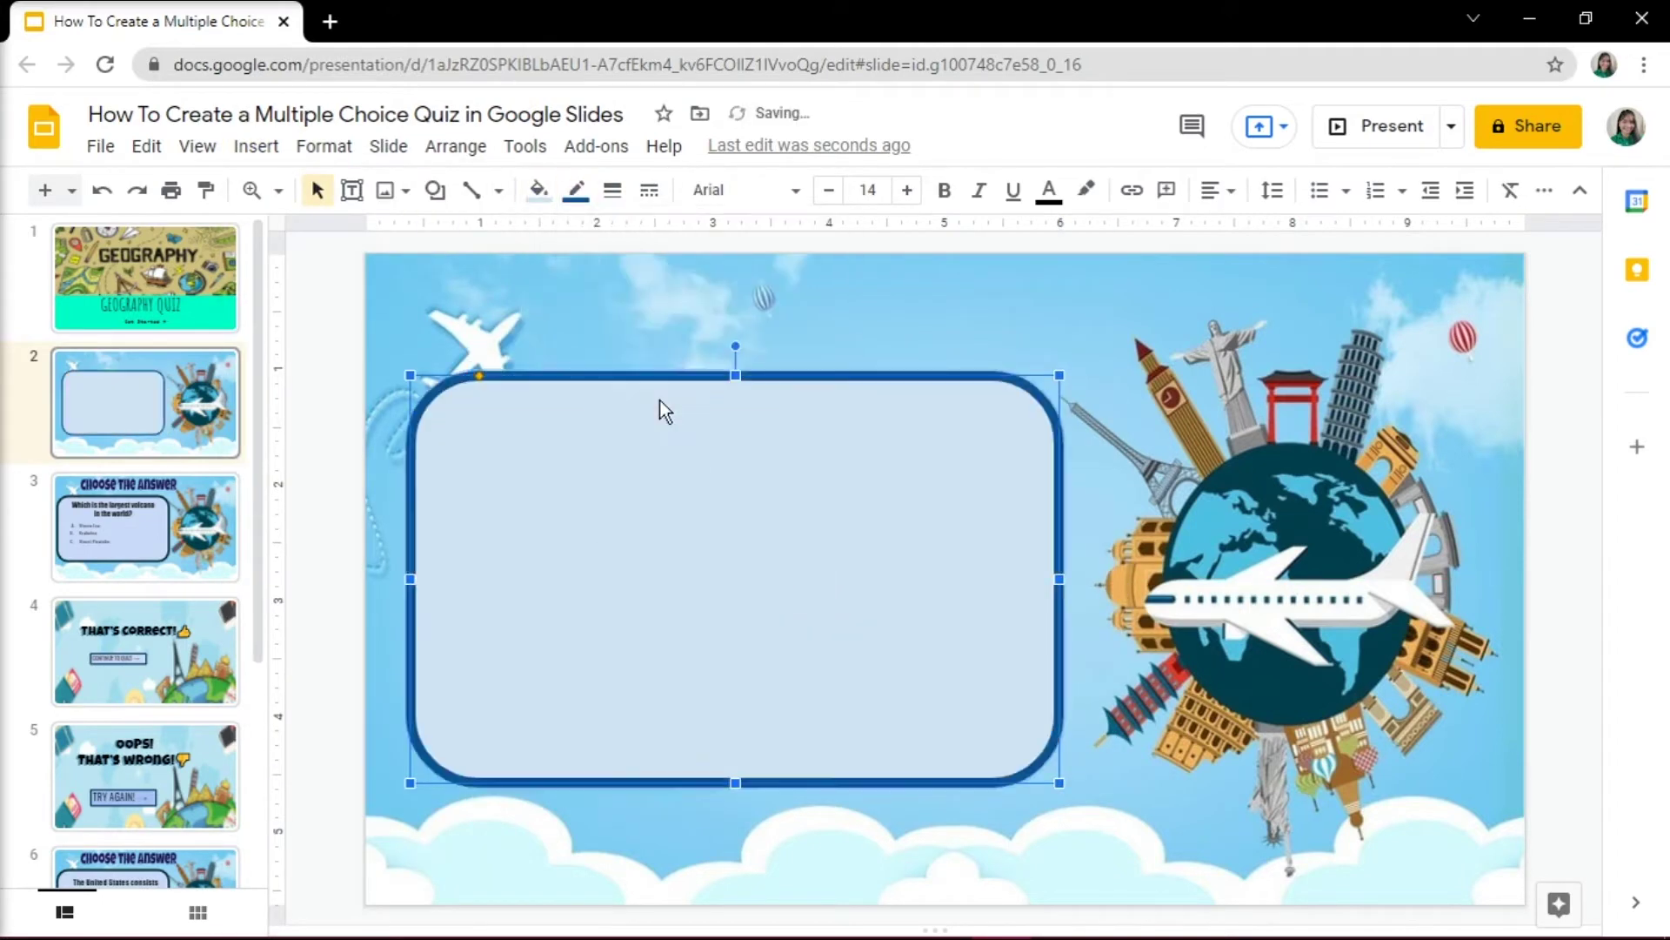
drag(412, 577, 379, 578)
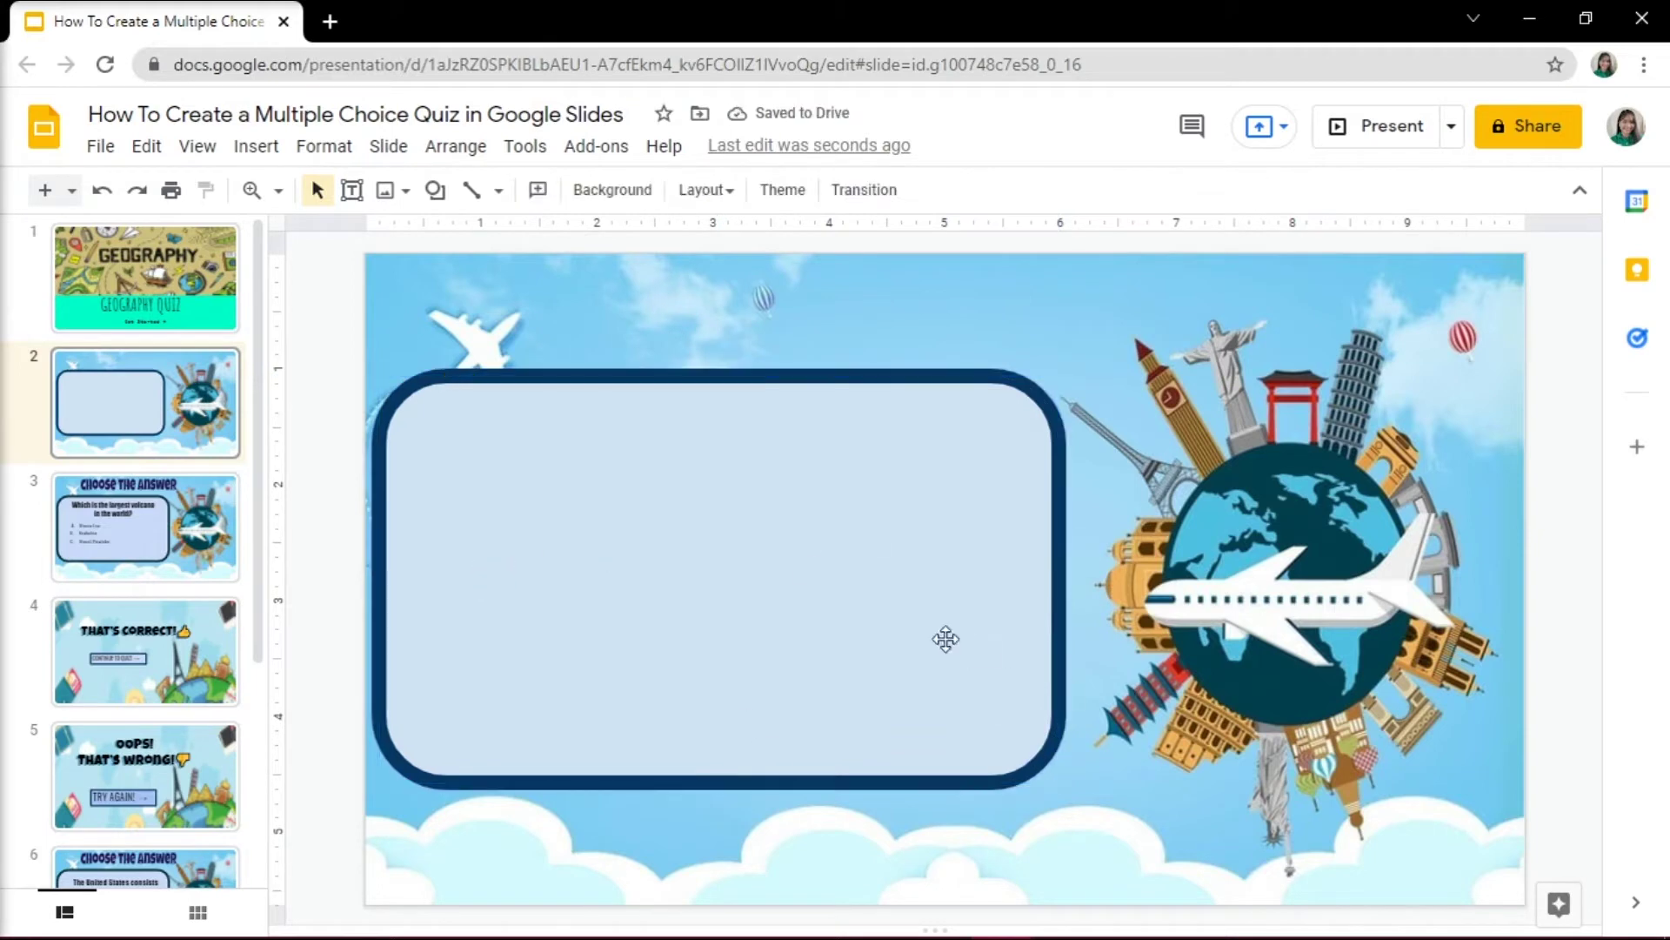
click(719, 382)
drag(720, 382, 718, 392)
click(843, 348)
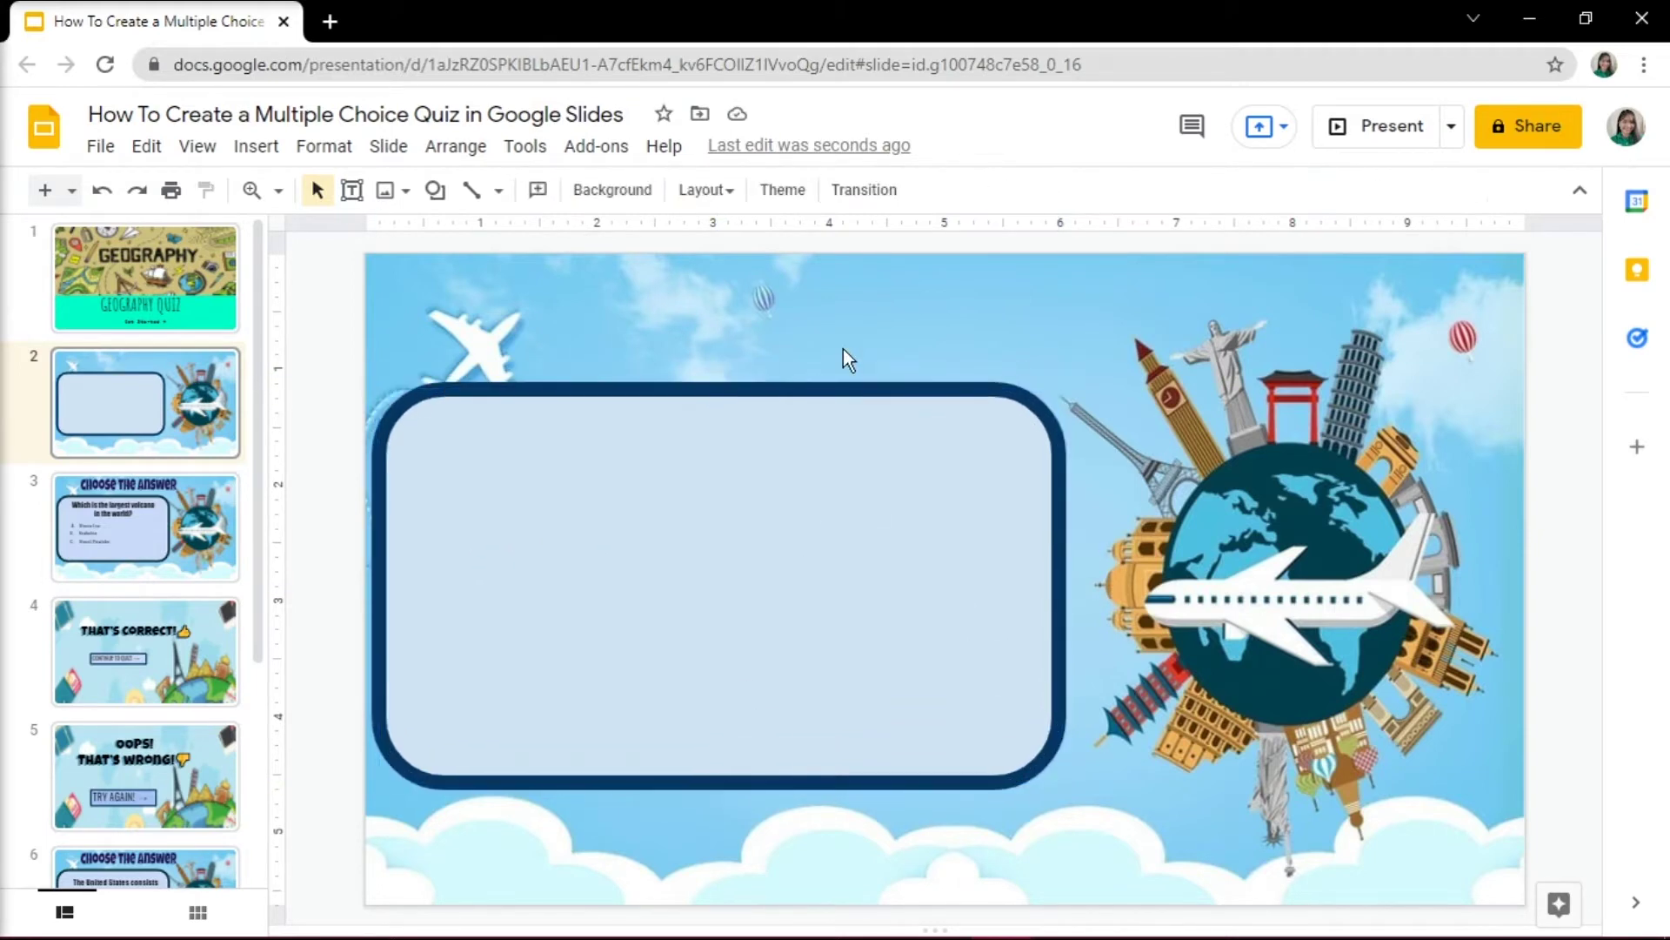
Add a text box with 'Which continent is the most populous?' inside the panel.
click(282, 157)
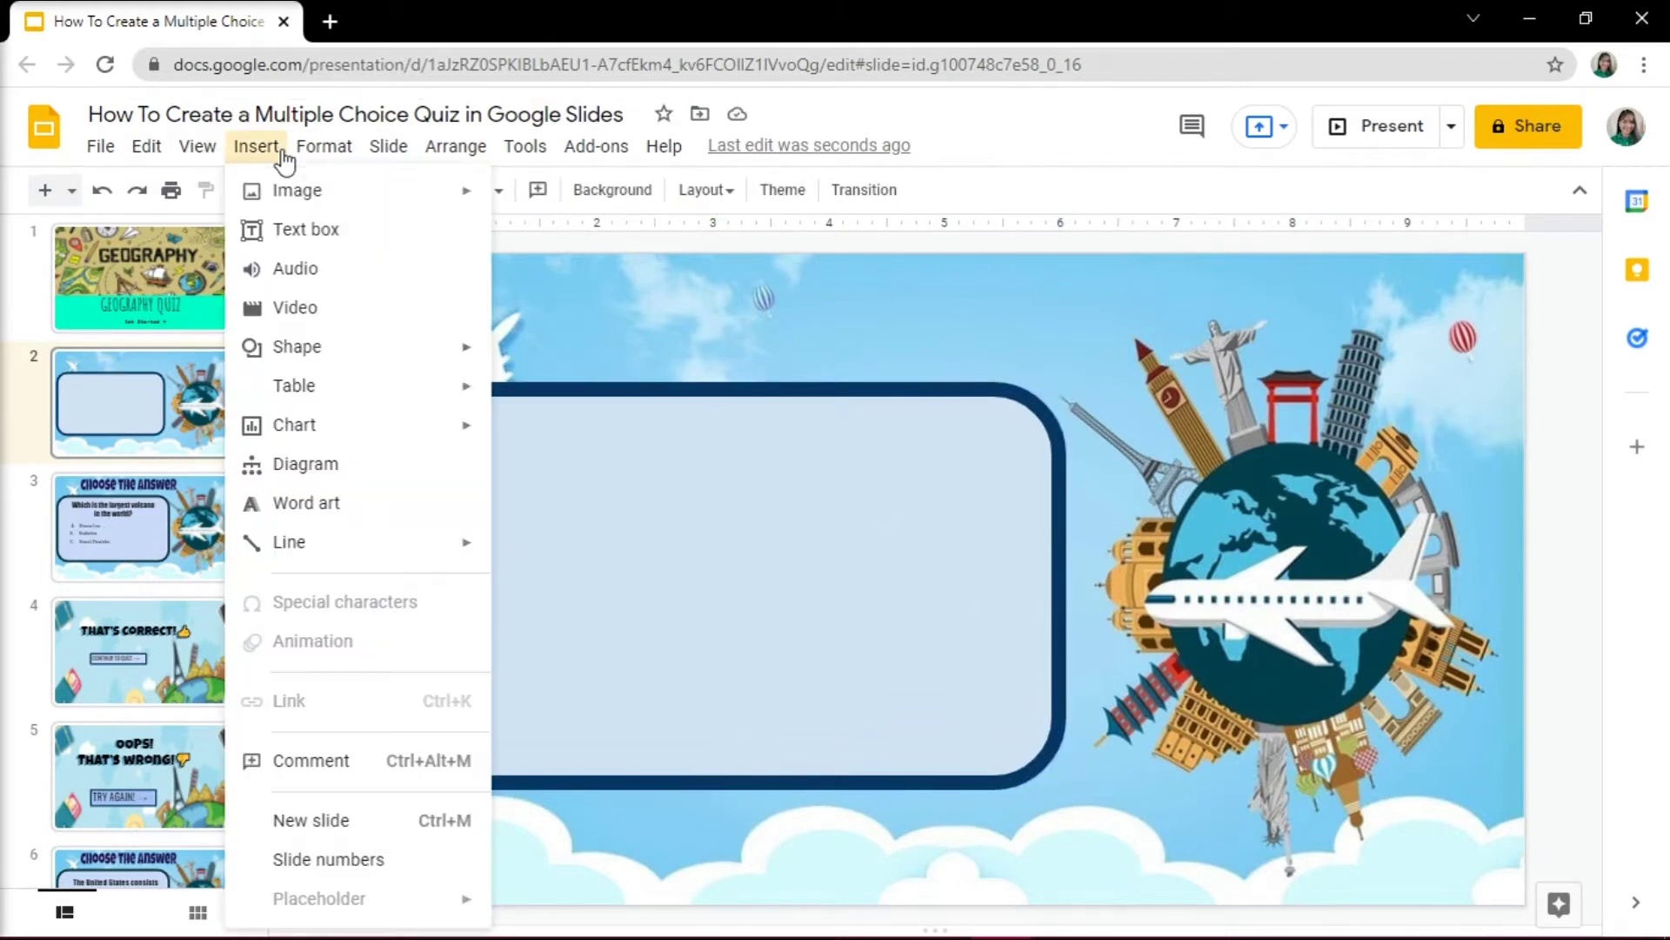
click(278, 225)
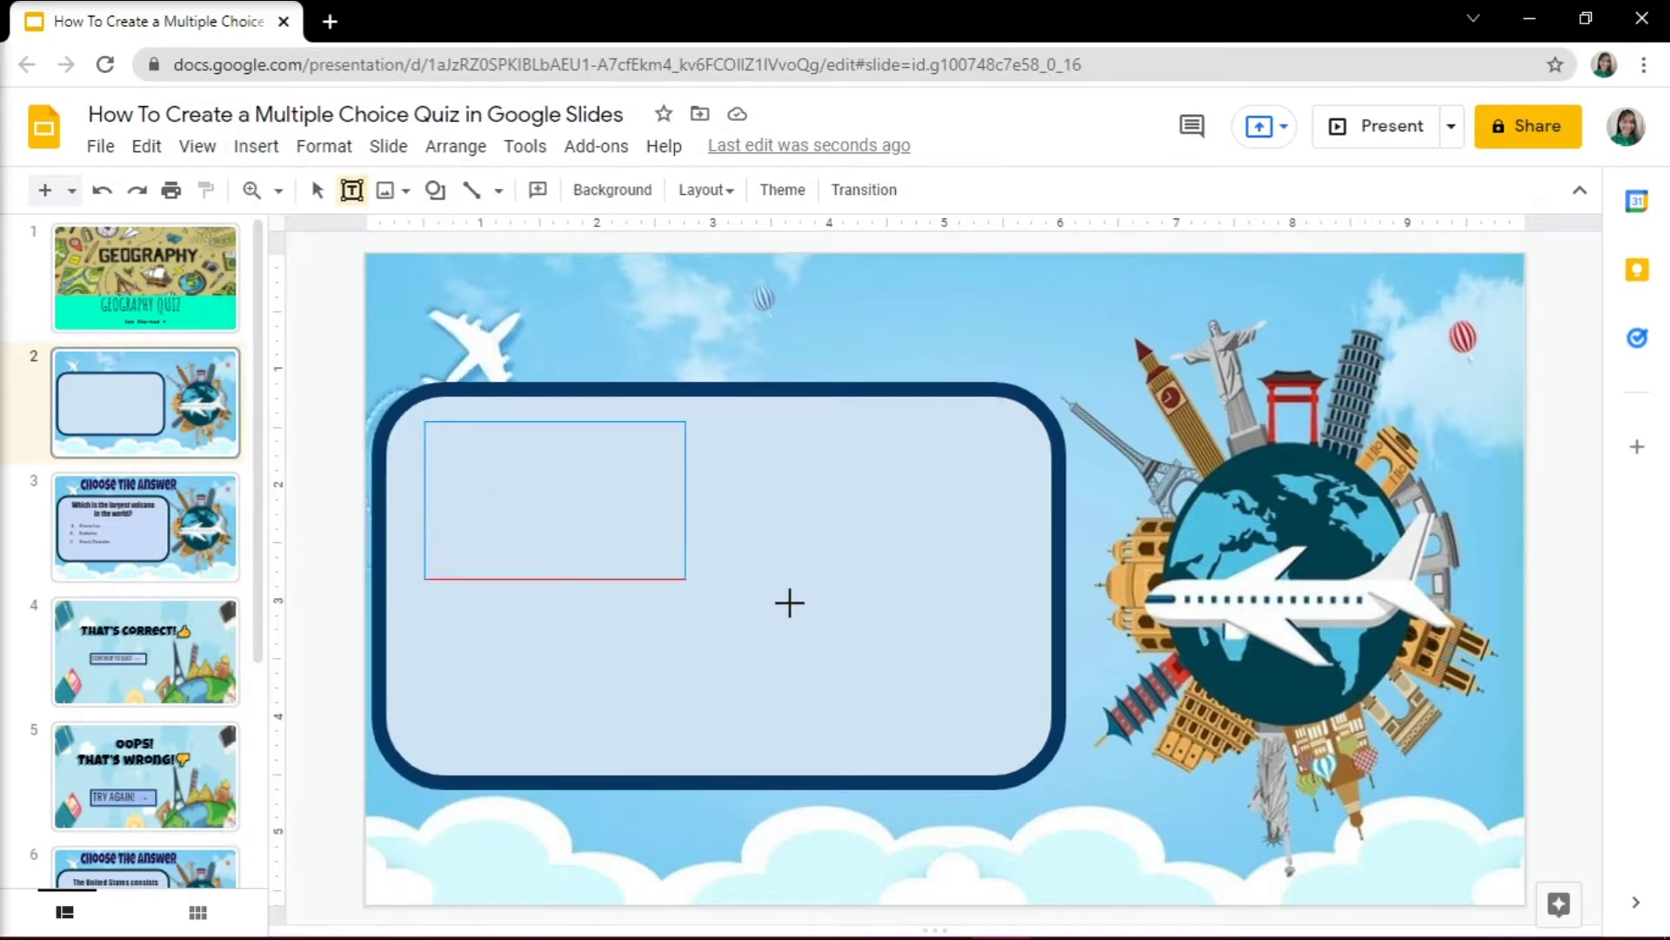
drag(424, 421, 888, 625)
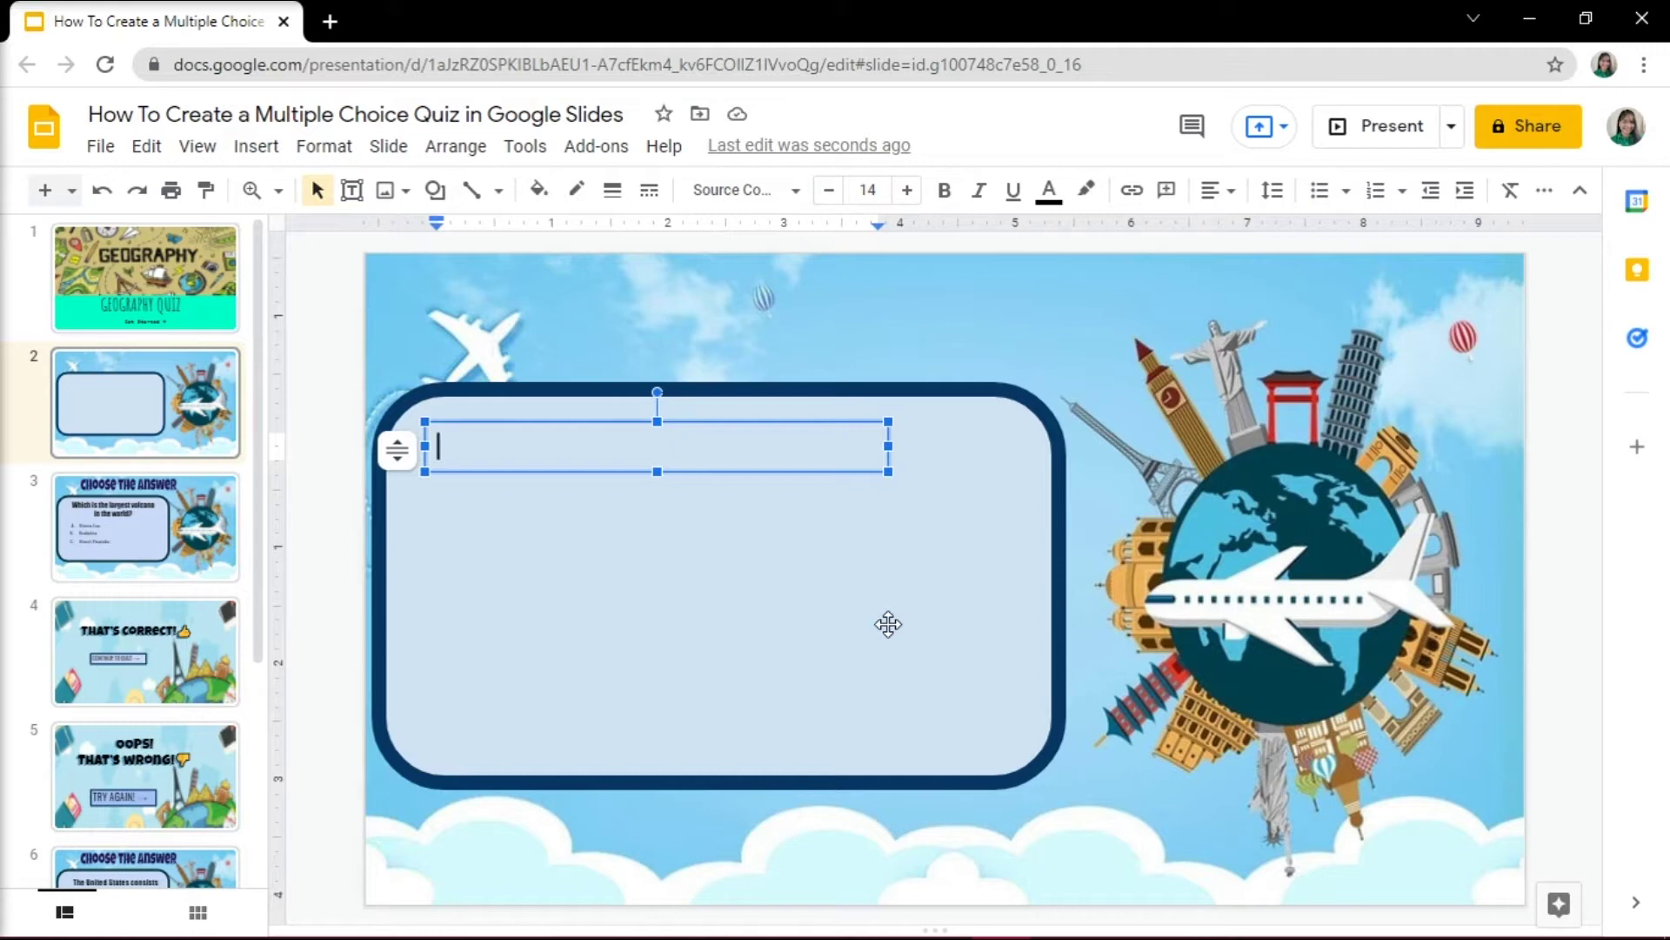
text(Which )
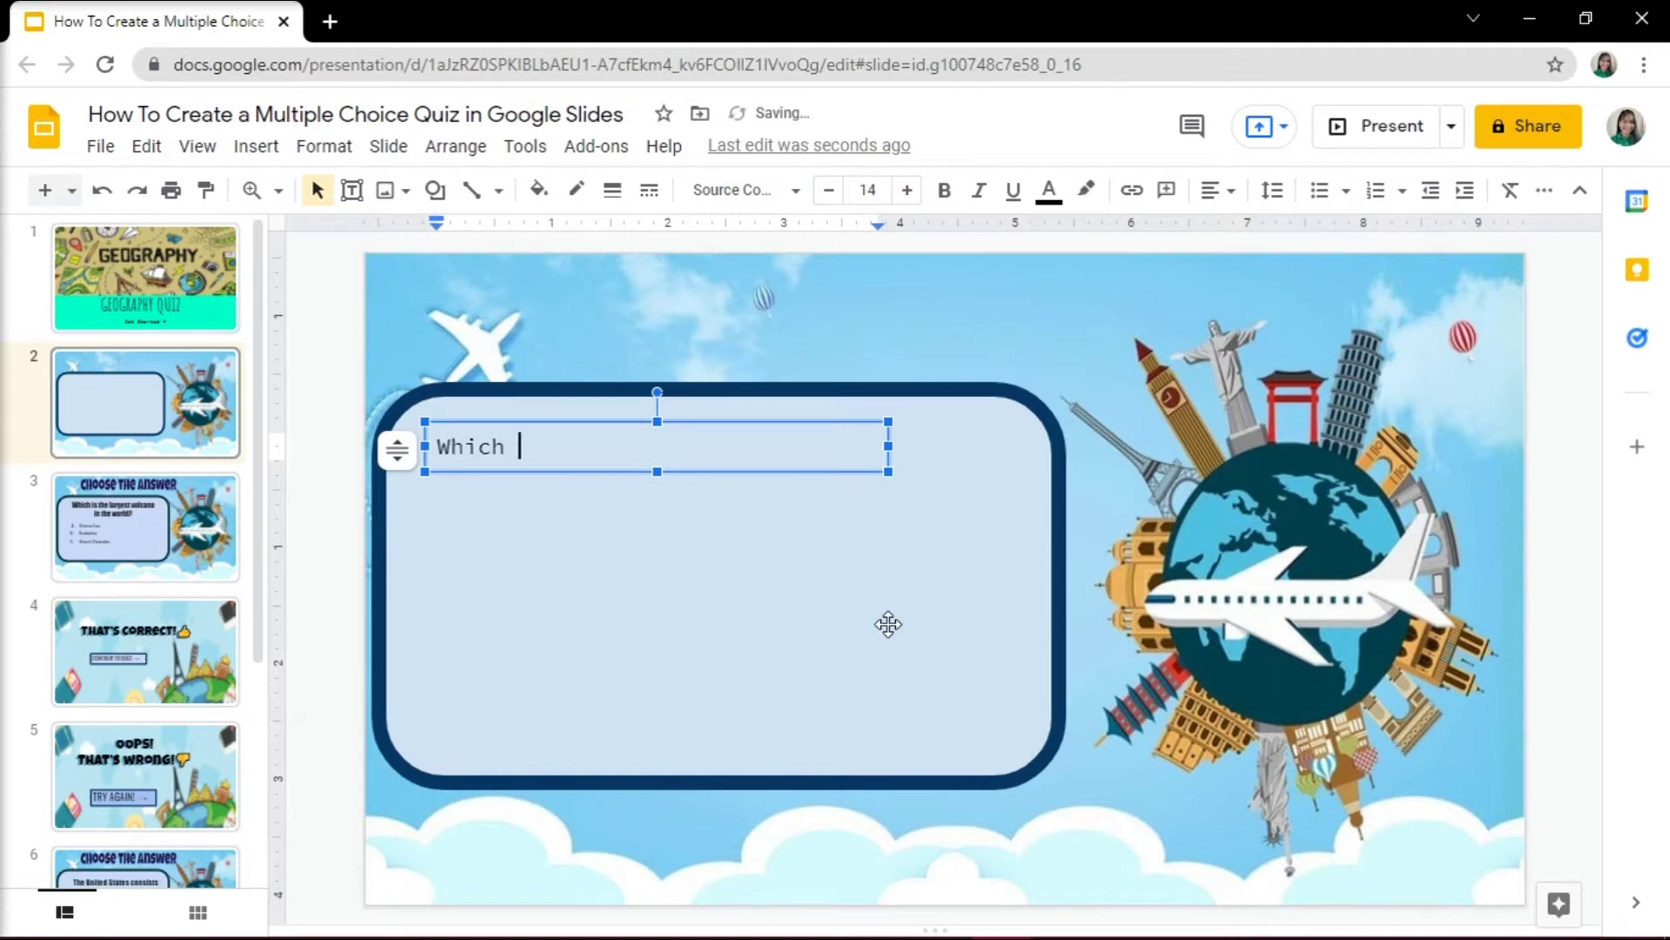
text(continent is the most populous?)
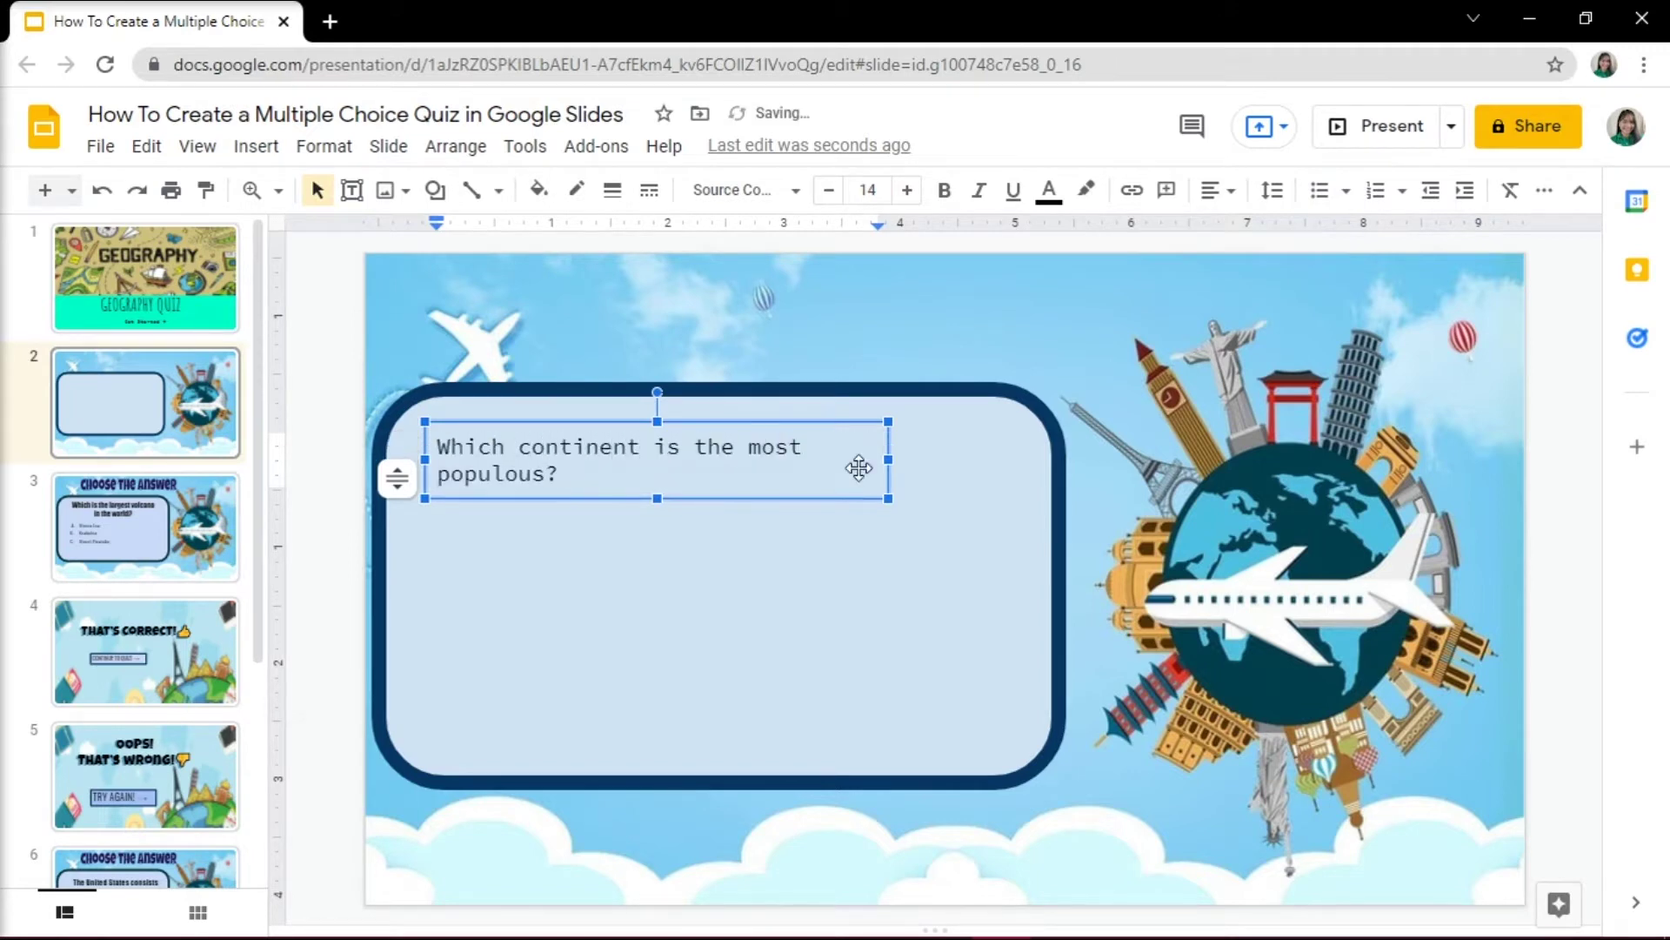
Format the question in larger, centred Impact and move it to the panel's top.
key(ctrl+a)
click(744, 189)
click(758, 545)
click(743, 190)
click(753, 626)
click(908, 190)
click(1217, 189)
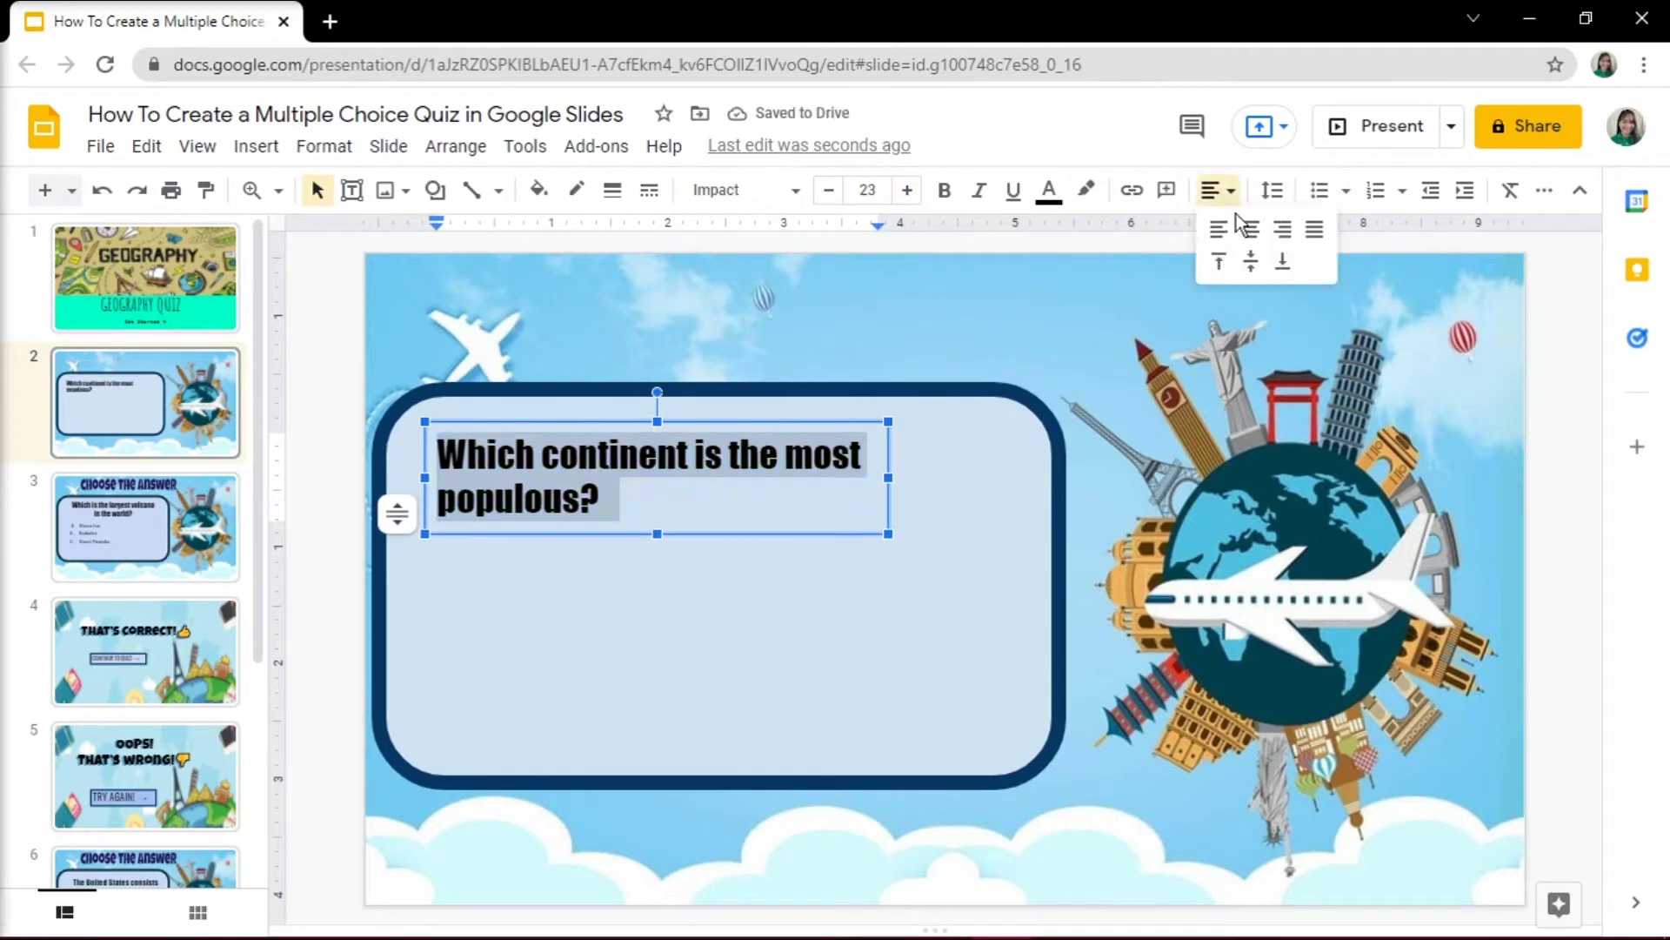
click(1230, 233)
click(907, 189)
drag(495, 422, 494, 412)
click(954, 545)
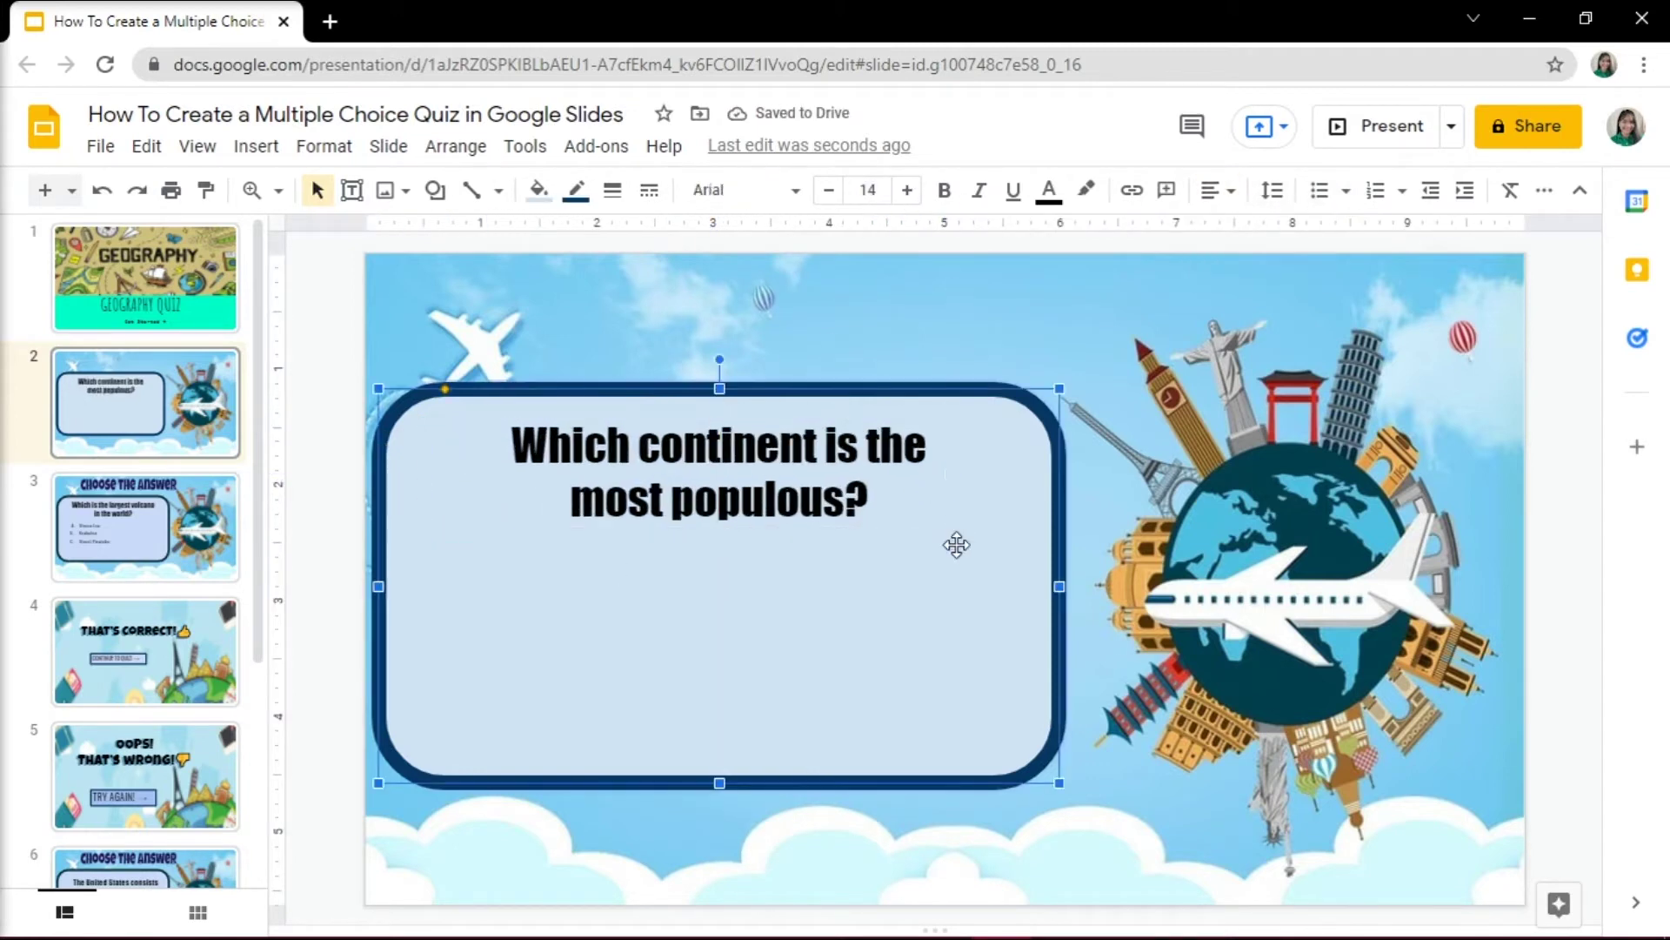
Add the answer option 'A. Australia' in larger Georgia text below the question.
click(256, 145)
click(300, 232)
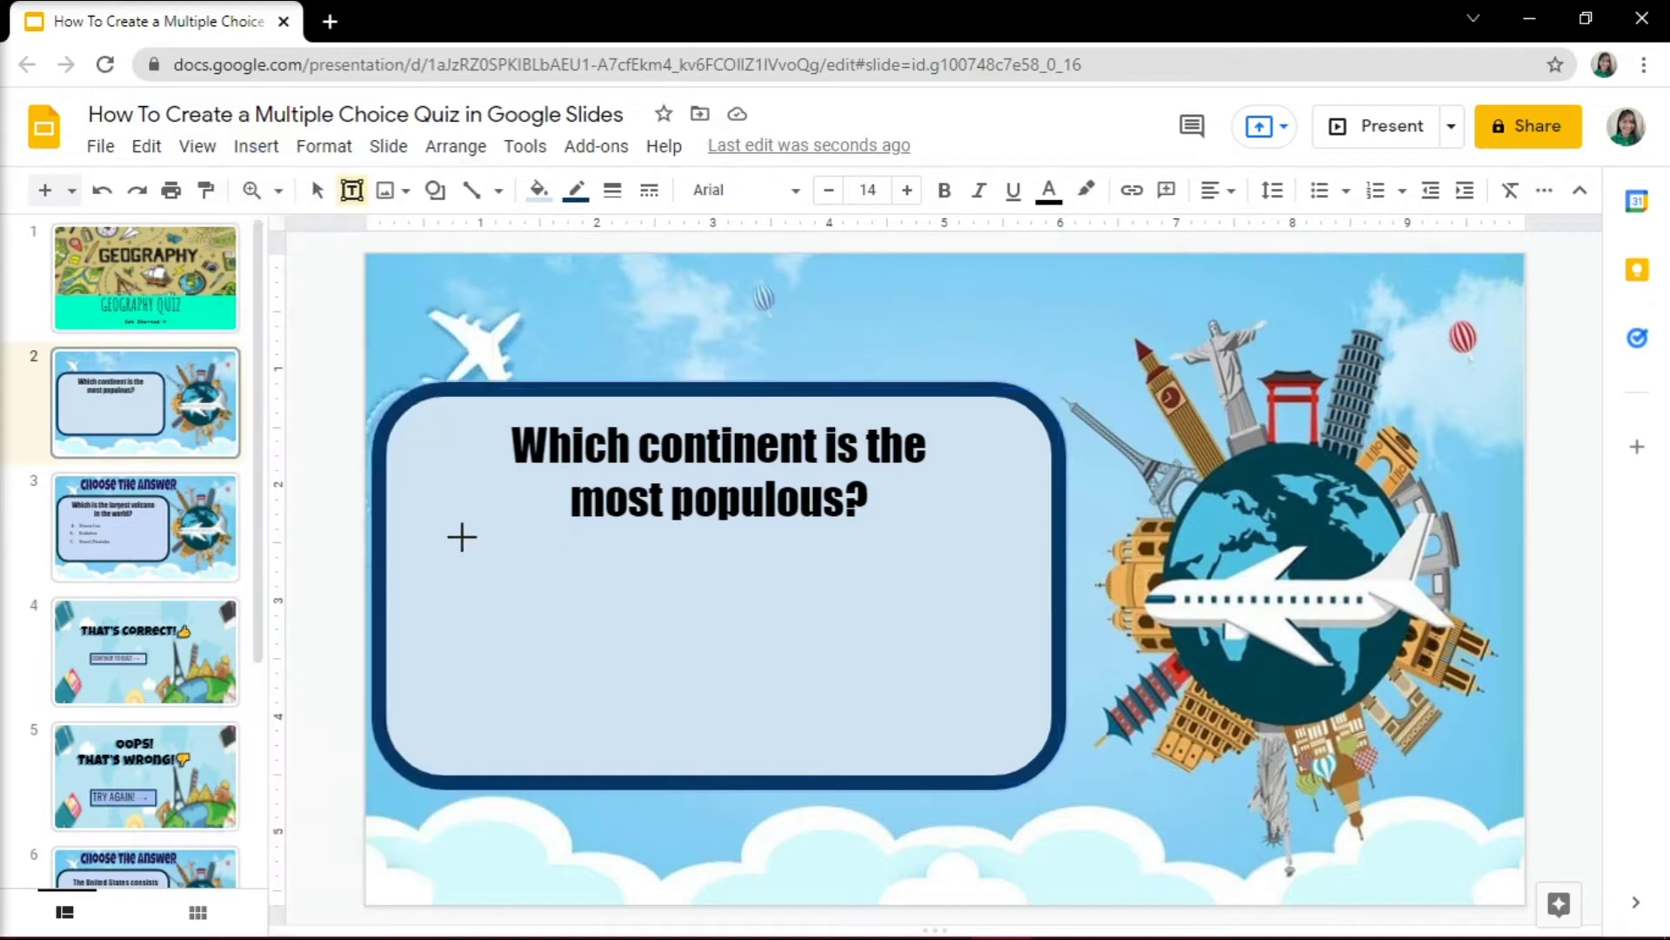
drag(461, 536, 961, 591)
text(A. Austral)
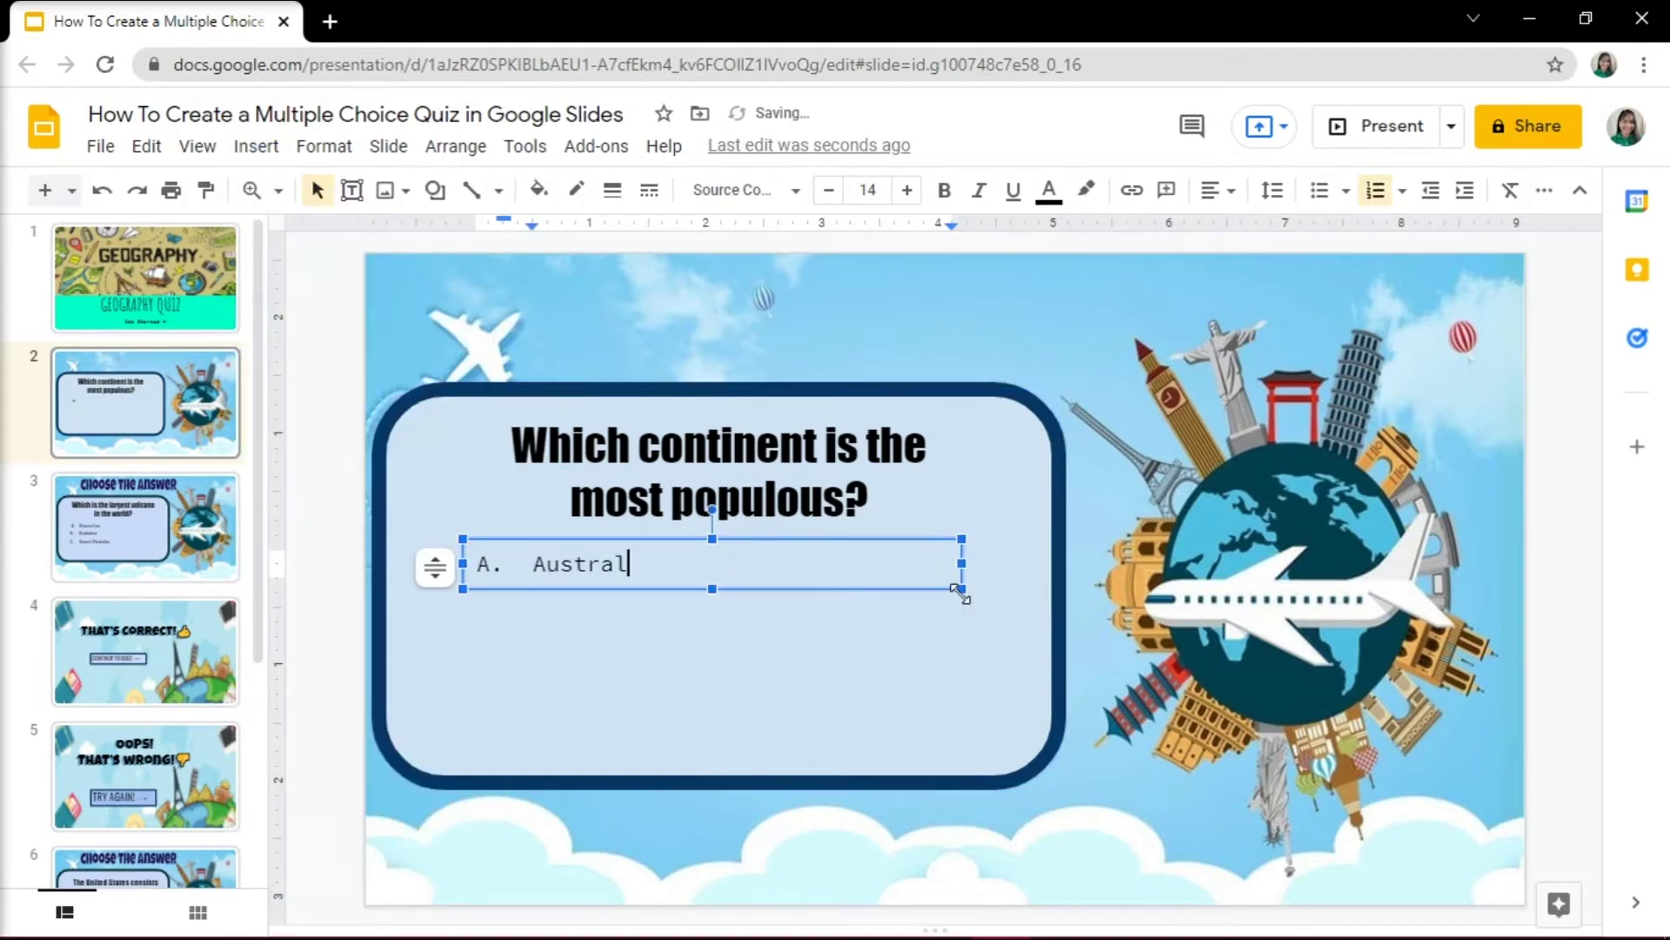
text(ia)
key(ctrl+a)
click(908, 190)
click(795, 190)
click(757, 507)
click(907, 189)
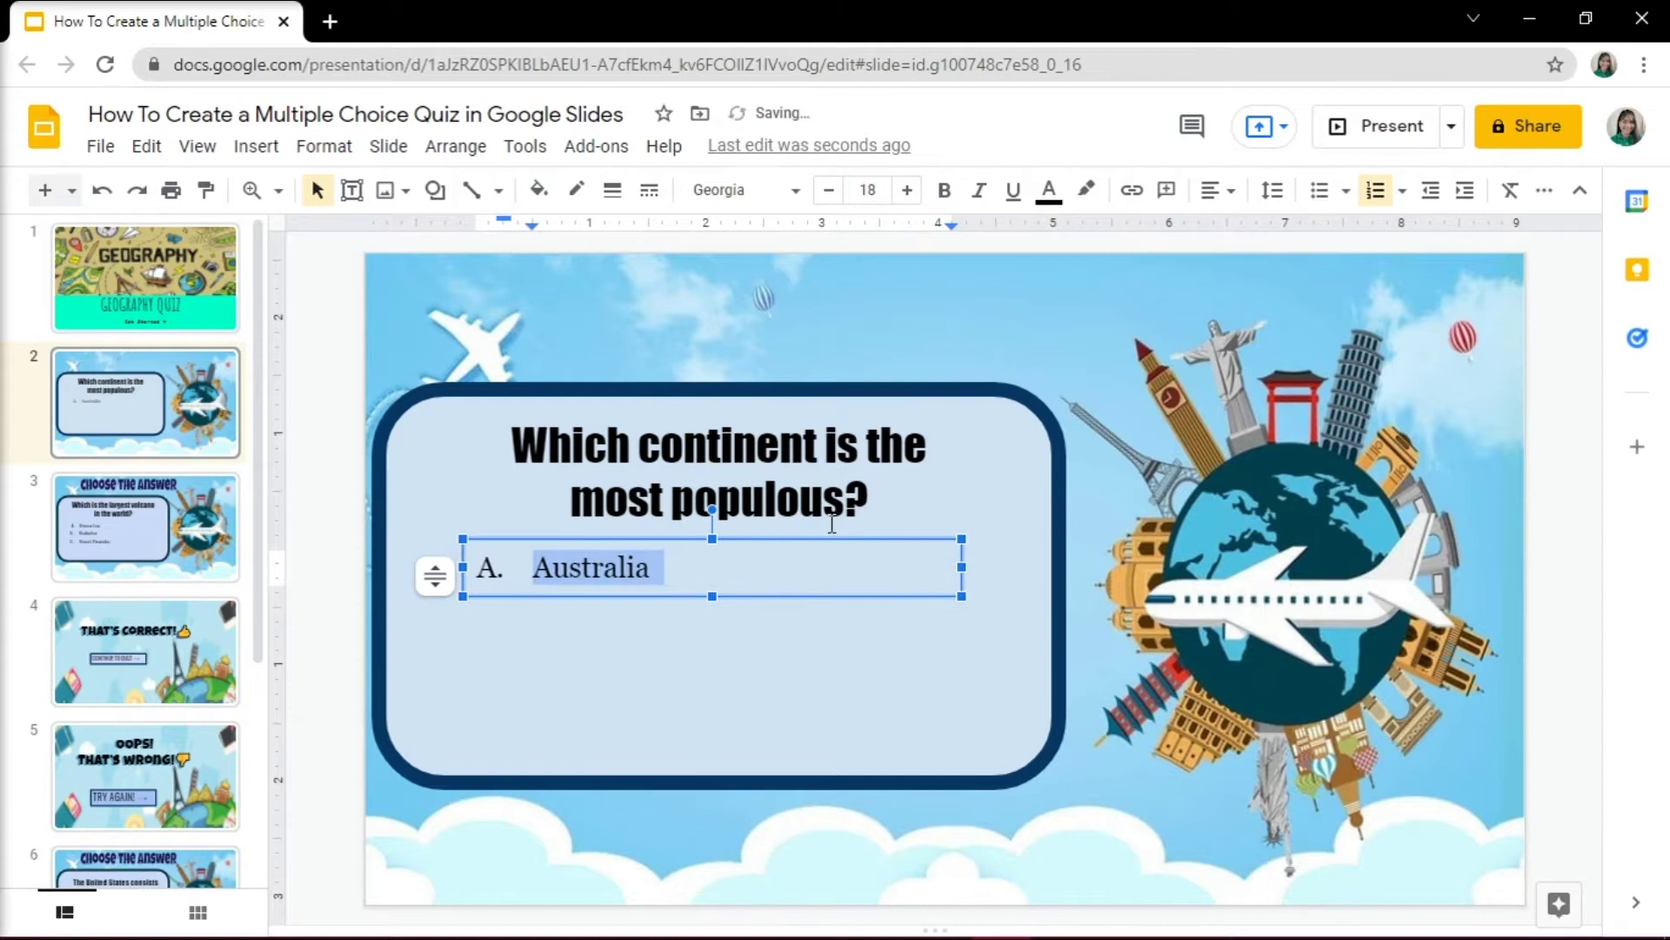
click(802, 540)
Add option 'B. Europe' in Georgia, aligned under Australia.
click(257, 146)
click(299, 229)
drag(454, 622, 938, 673)
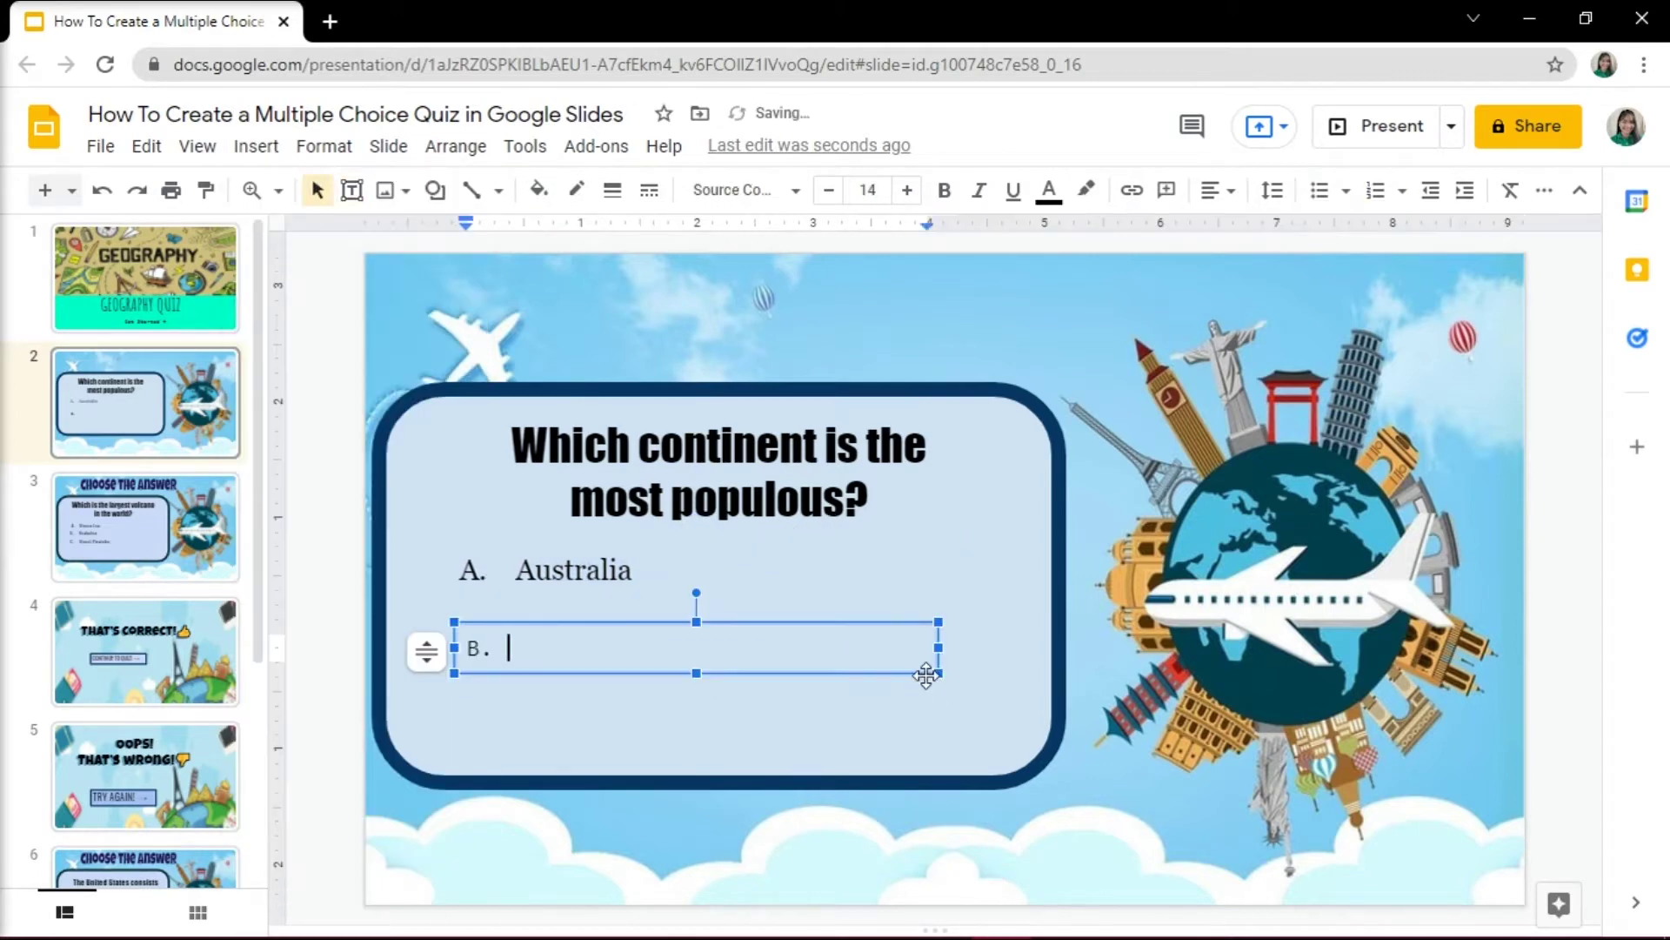
text(Europe)
key(ctrl+a)
click(757, 189)
click(727, 470)
drag(615, 615, 597, 596)
Add option 'C. Asia' in Georgia below Europe.
click(257, 145)
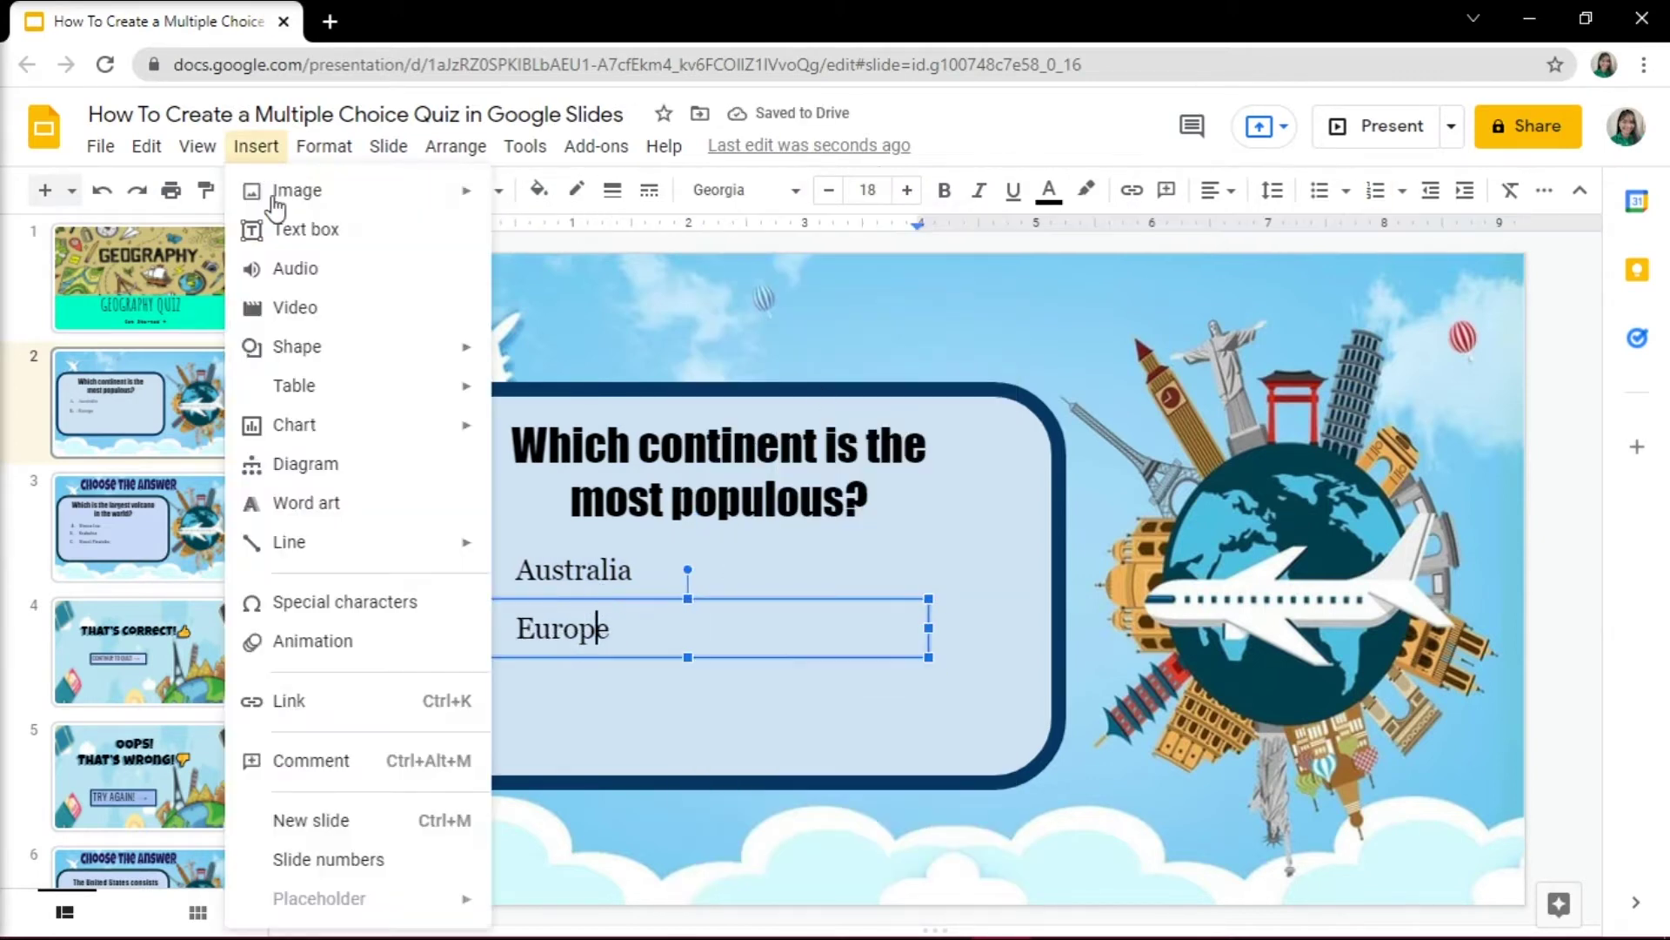
click(298, 229)
drag(443, 659, 823, 725)
text(C. Asia)
key(ctrl+a)
click(907, 190)
click(757, 189)
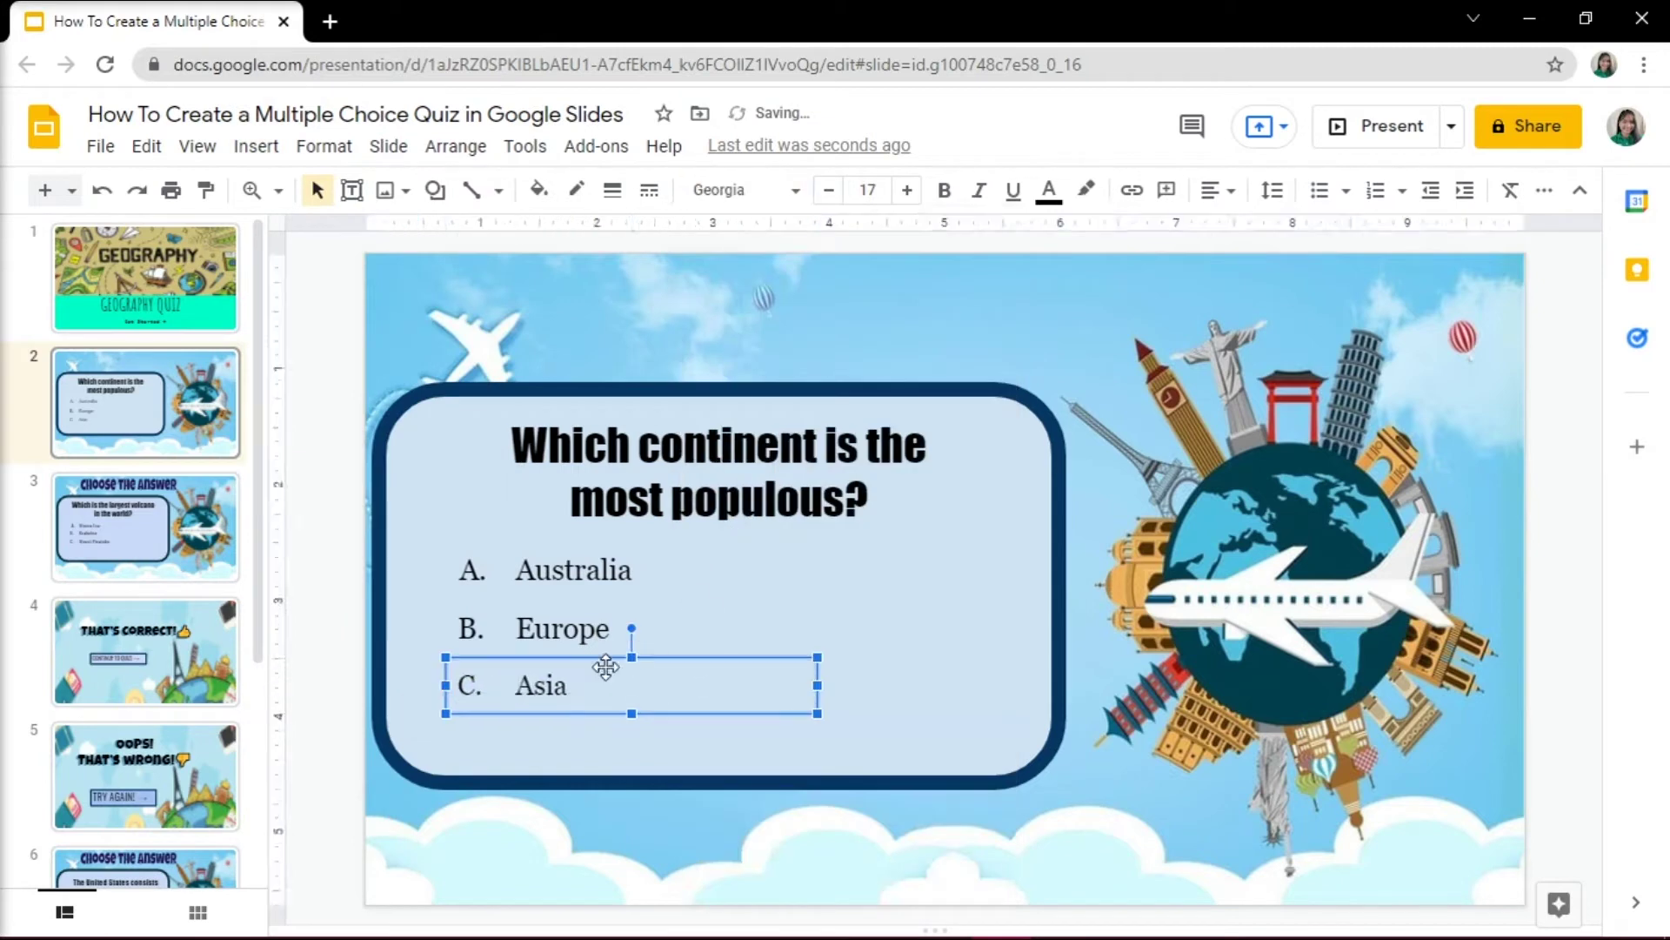
click(1099, 793)
Add dark-blue 'CHOOSE THE ANSWER' word art above the question box.
click(257, 145)
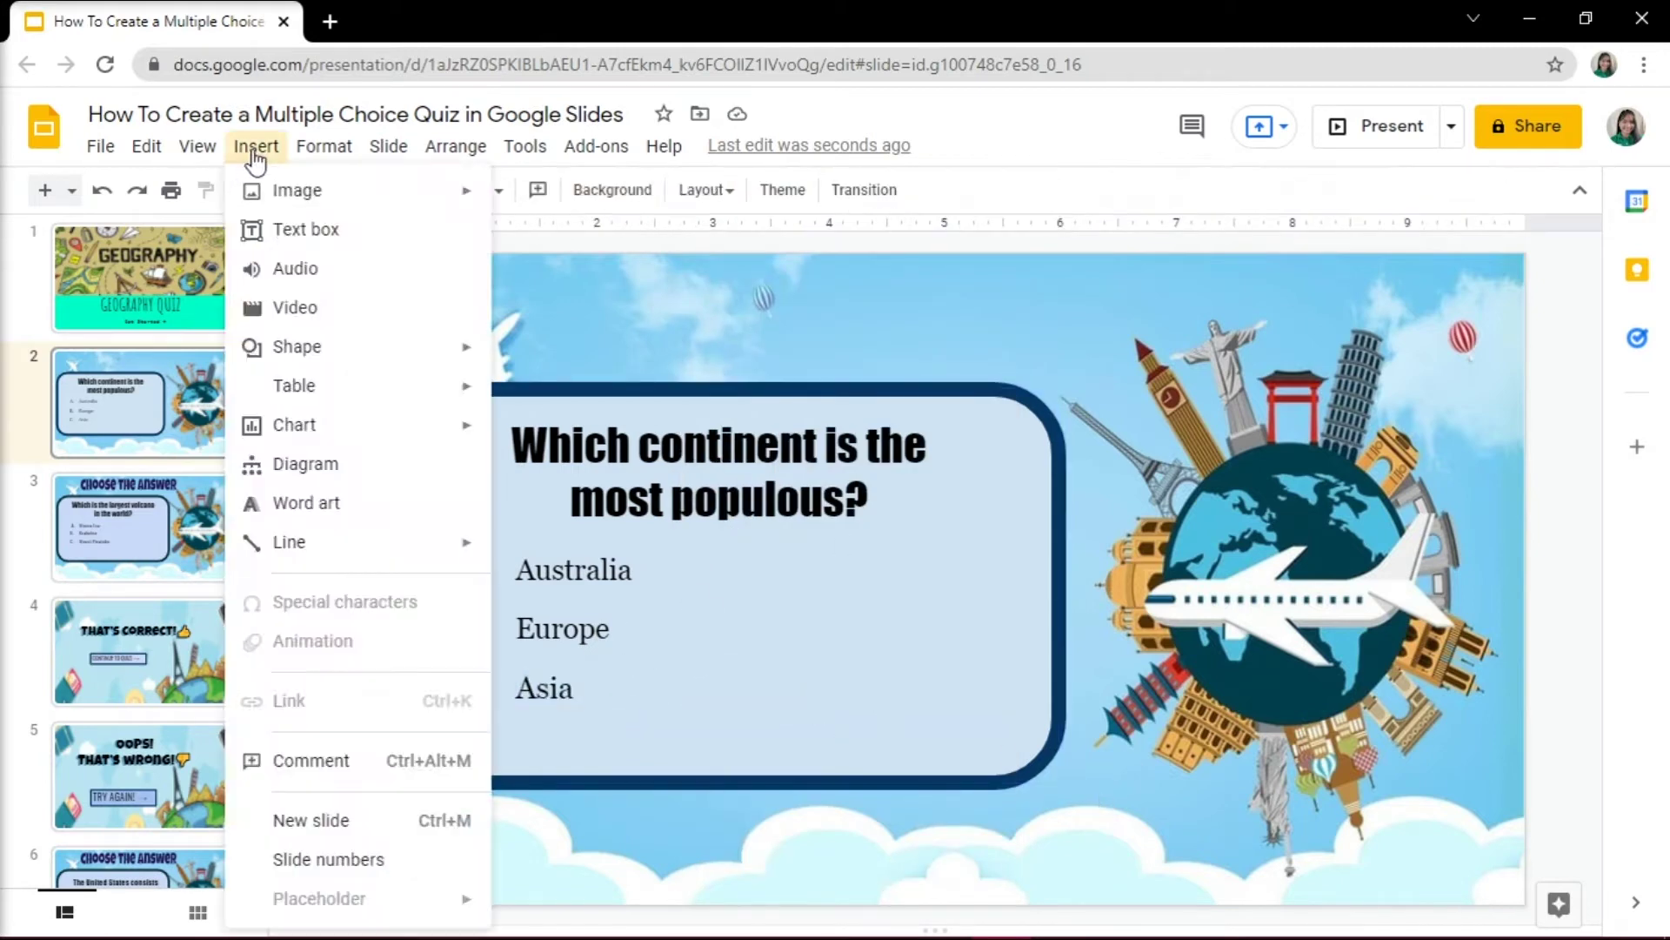
click(315, 503)
text(CHOOSE THE ANSWER)
key(Return)
click(537, 190)
click(730, 562)
drag(836, 585, 823, 325)
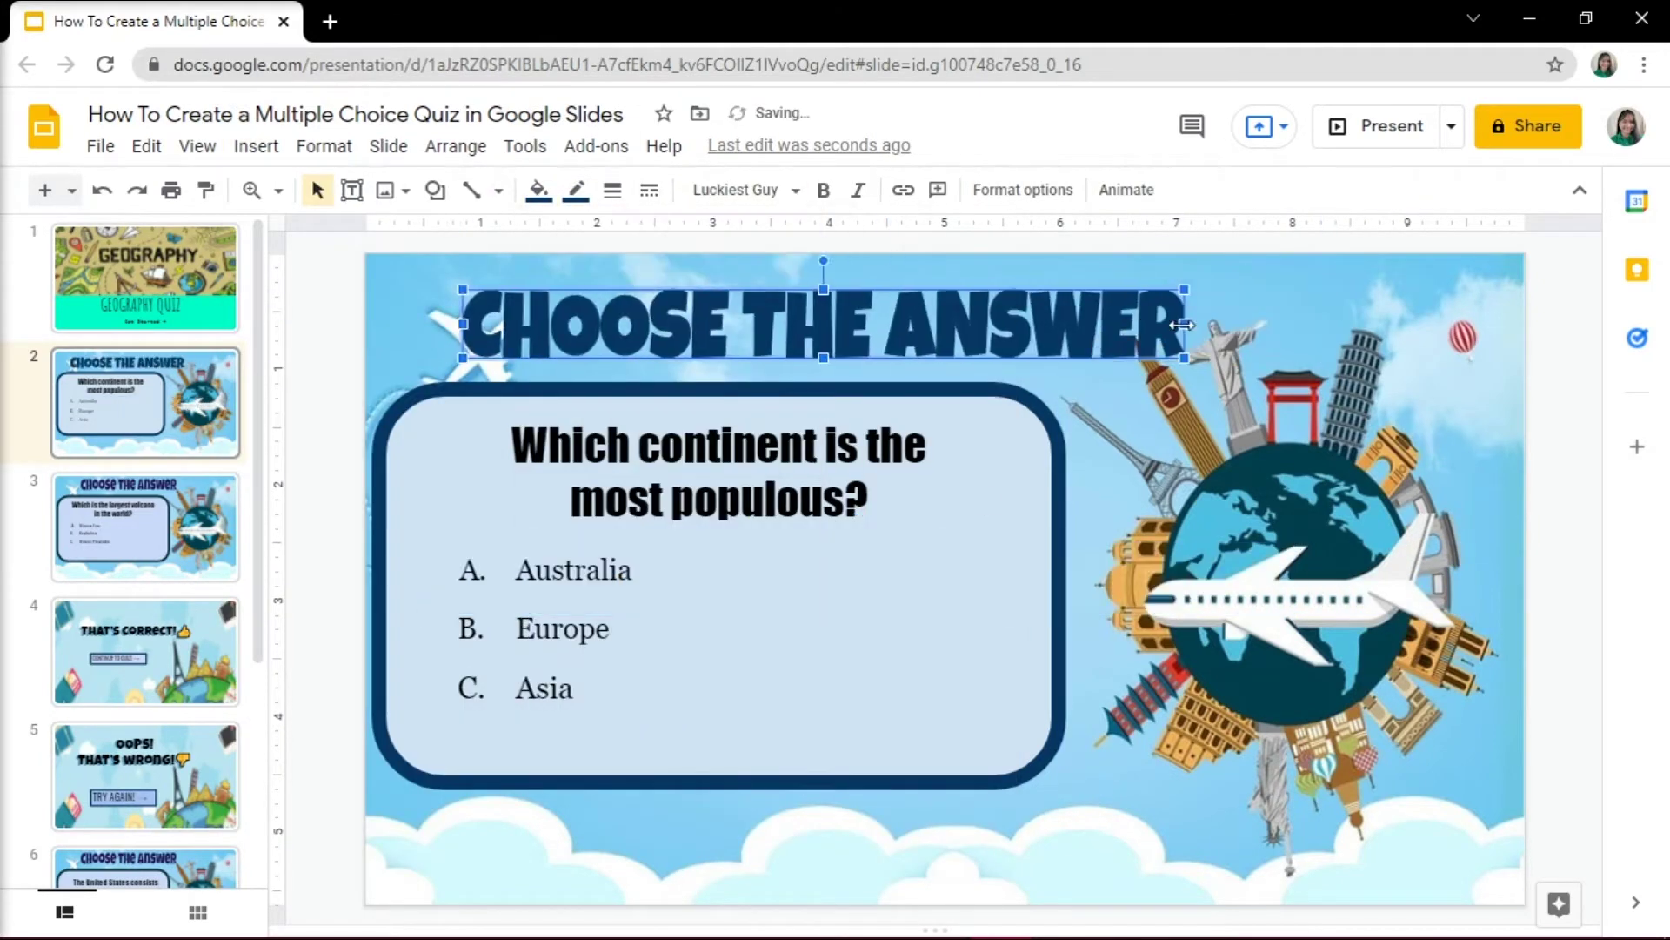
drag(1184, 324, 1306, 327)
key(Escape)
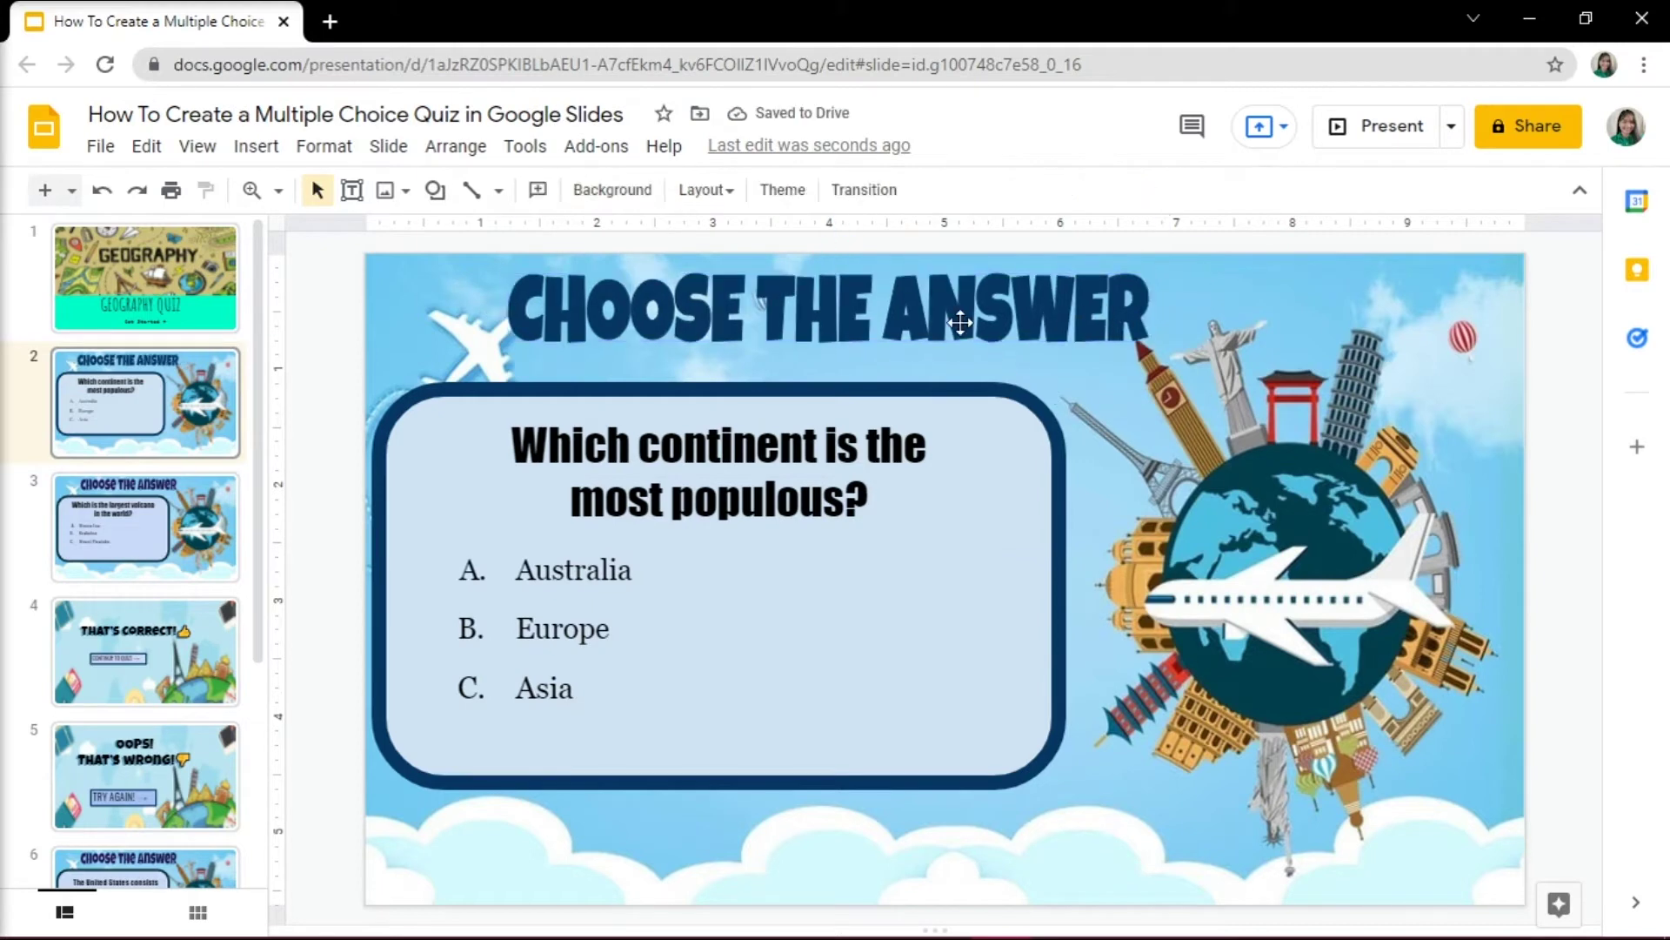
drag(962, 322, 953, 323)
key(Escape)
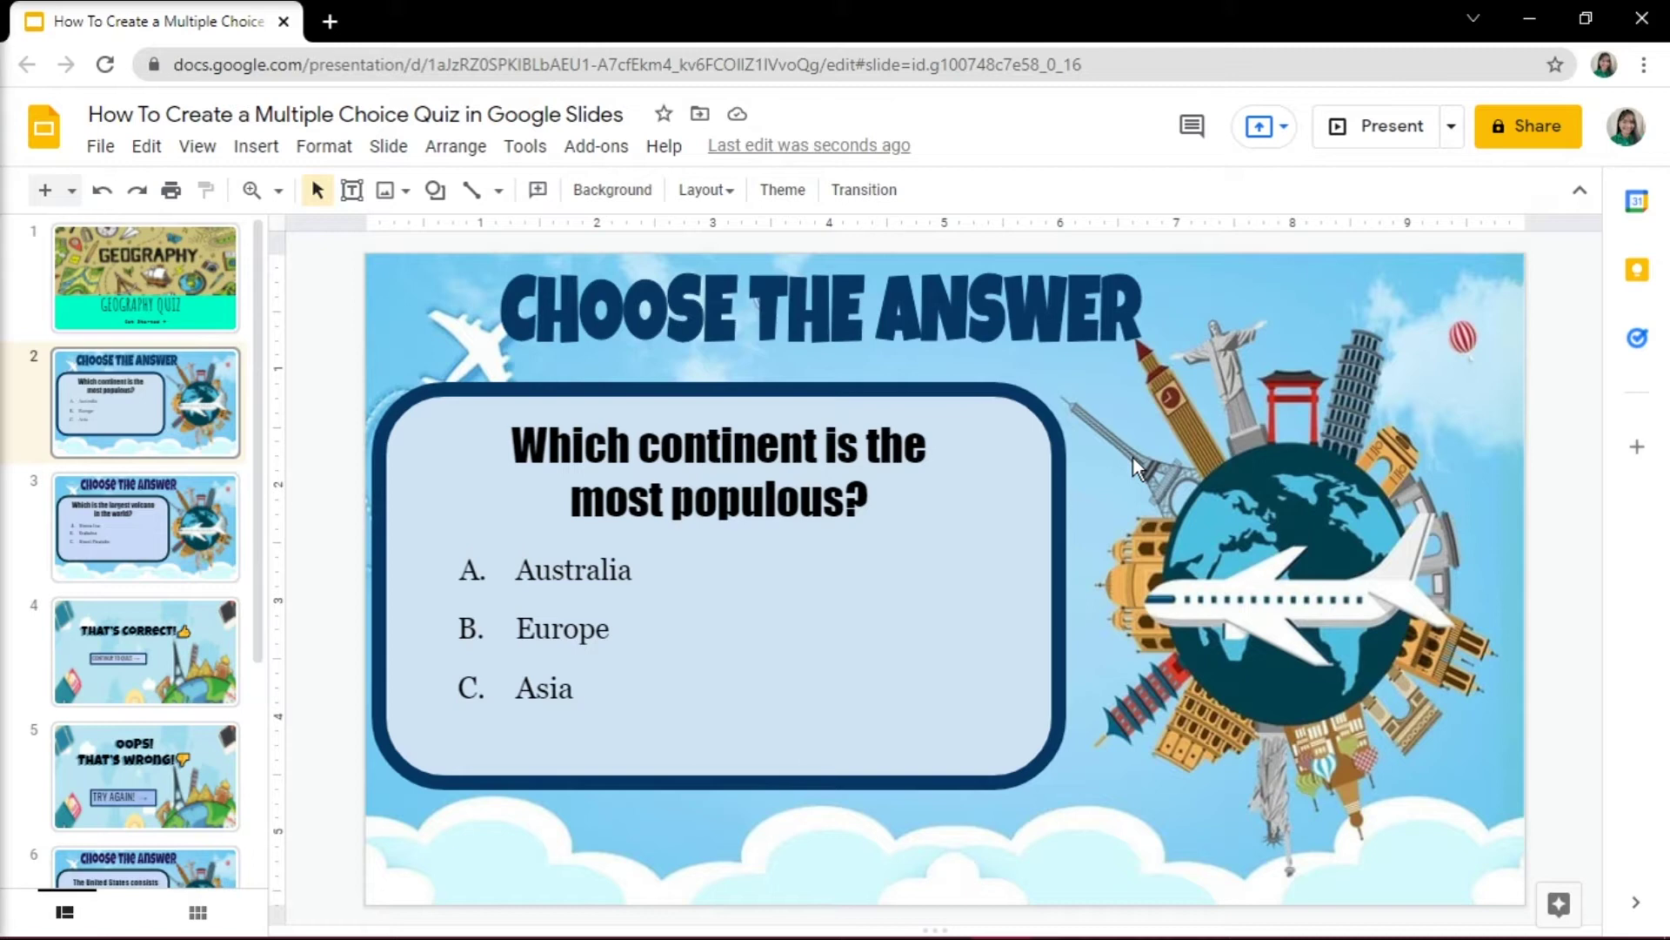
right_click(158, 392)
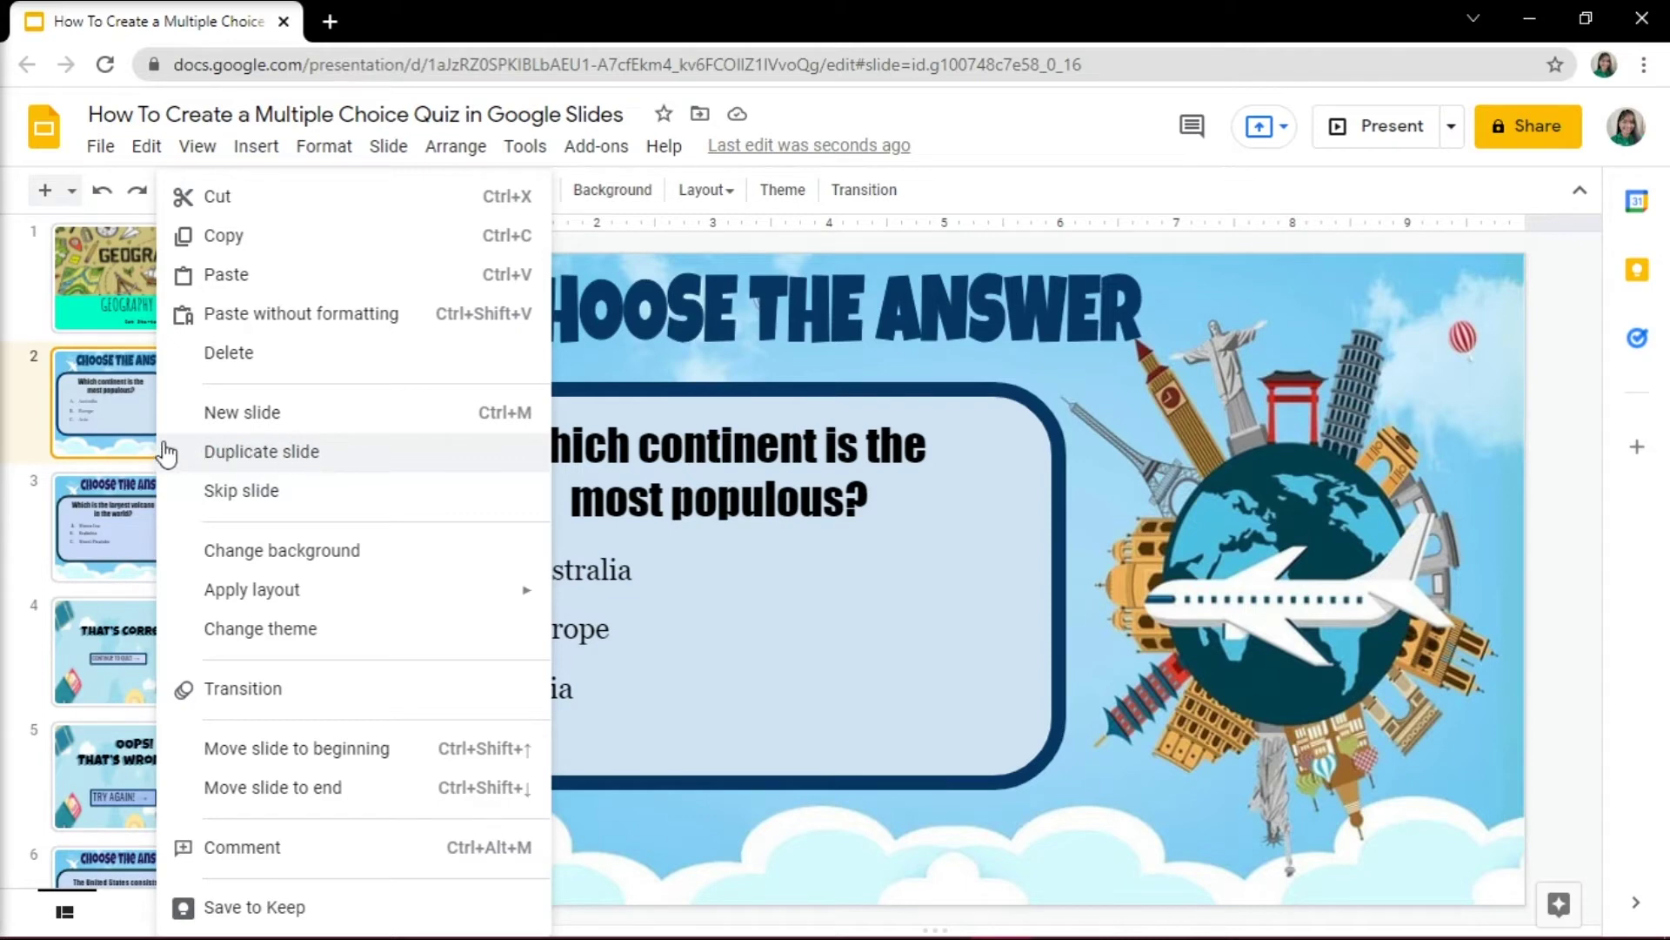
click(109, 460)
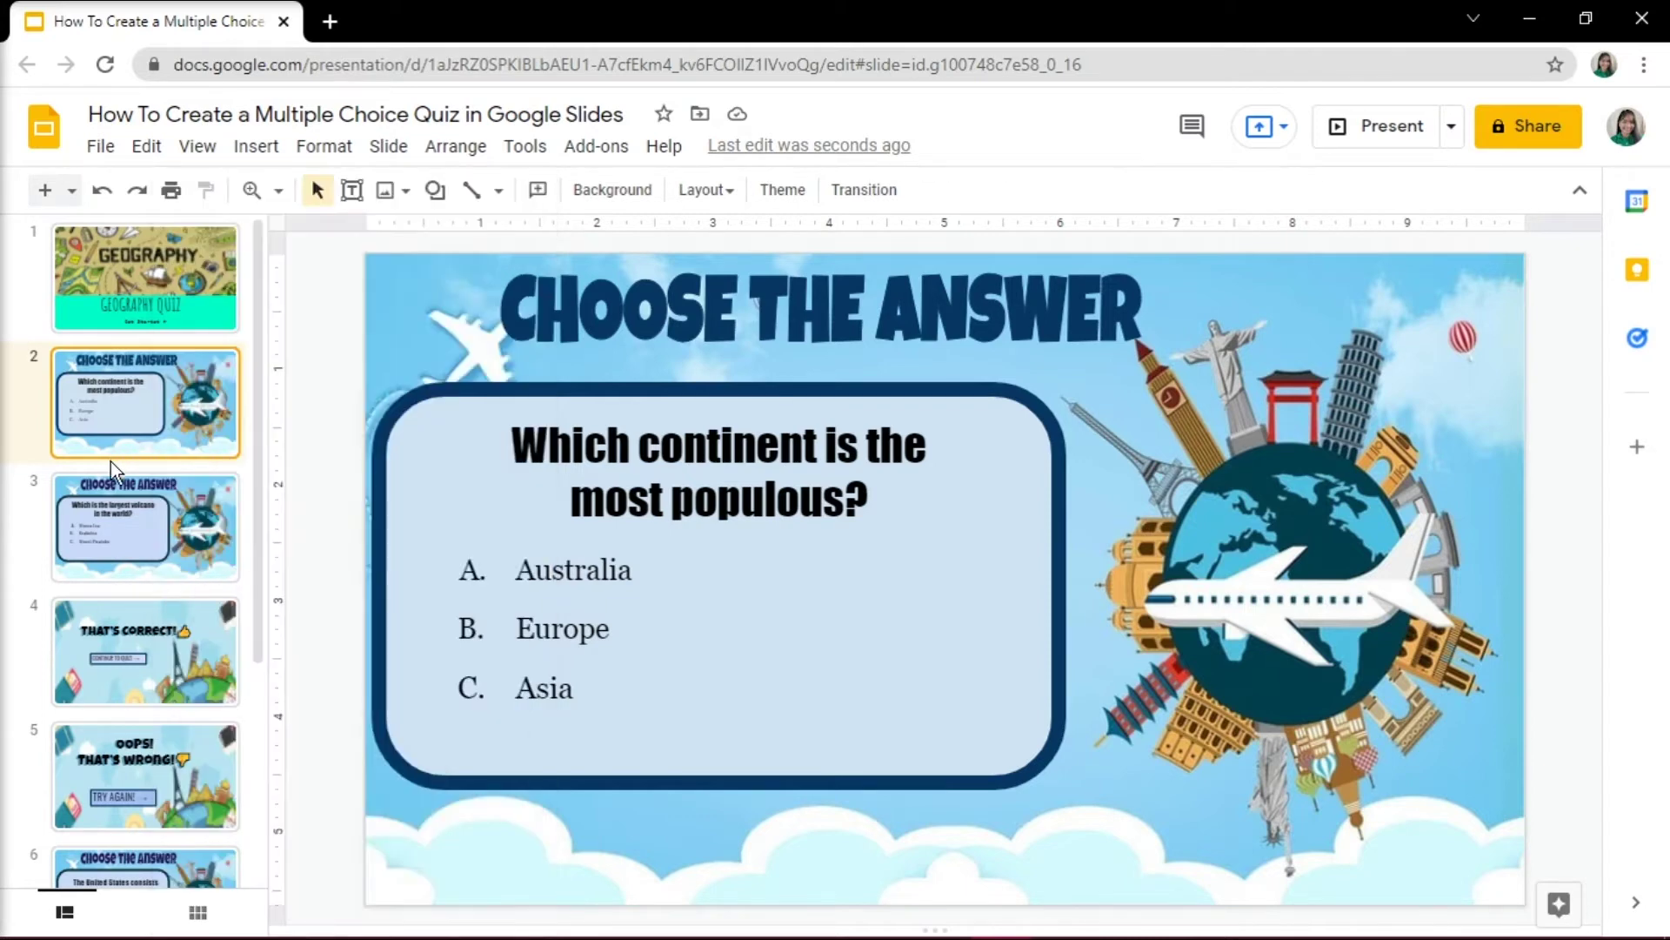
click(172, 465)
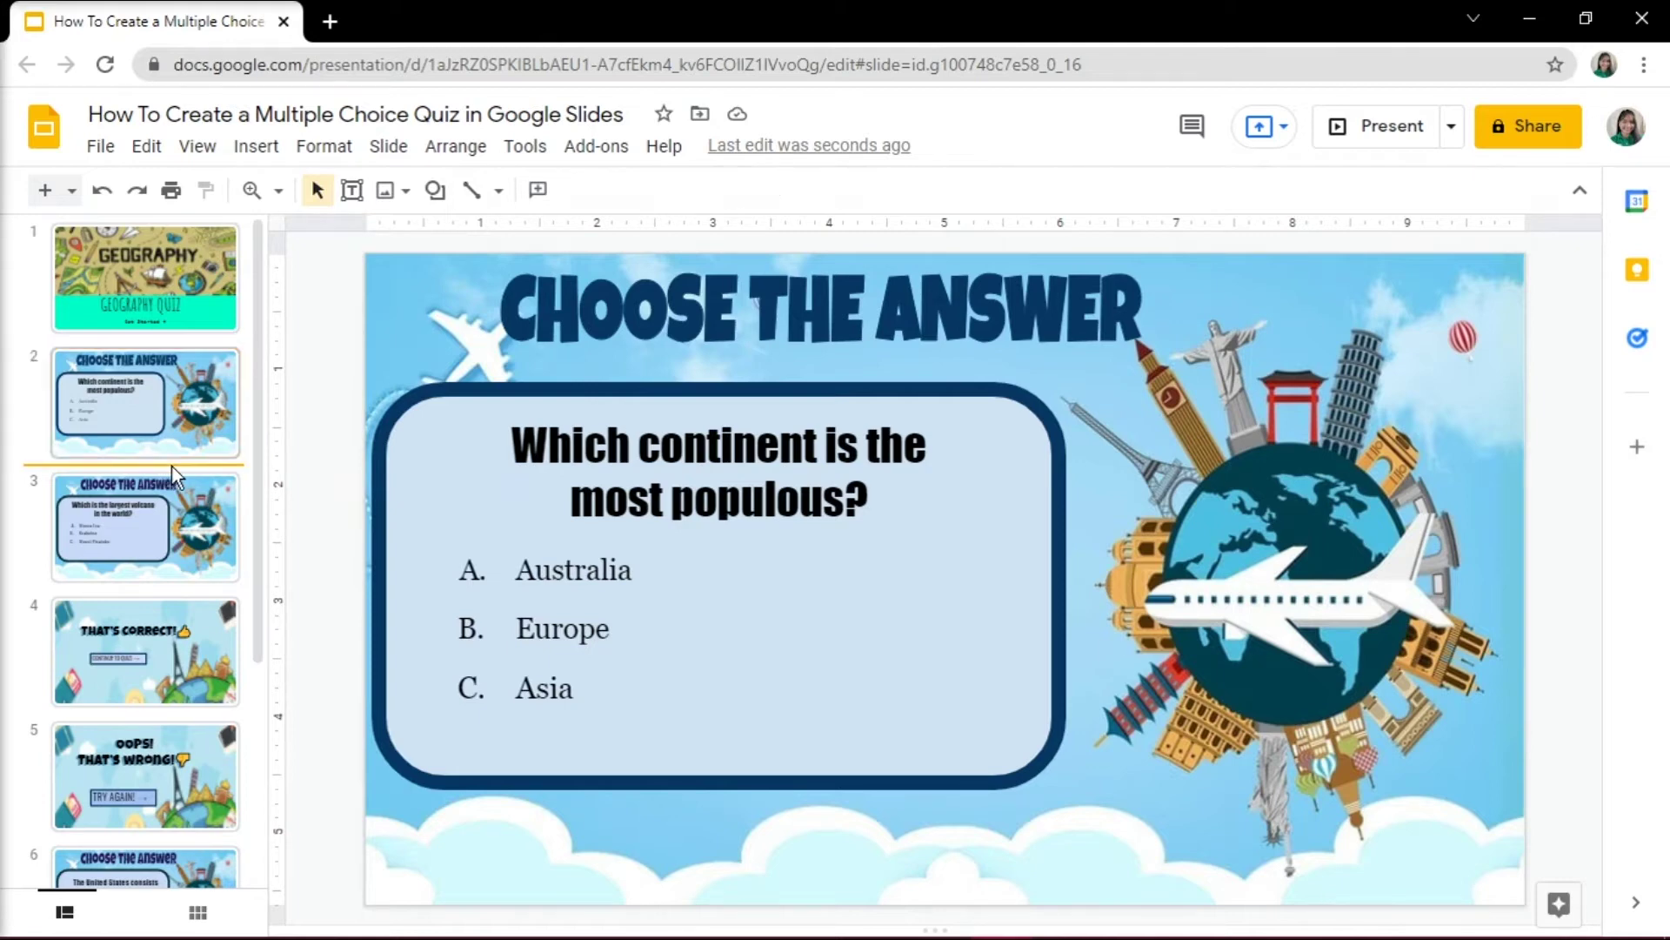
Add a new slide 3 with an uploaded background image.
right_click(170, 465)
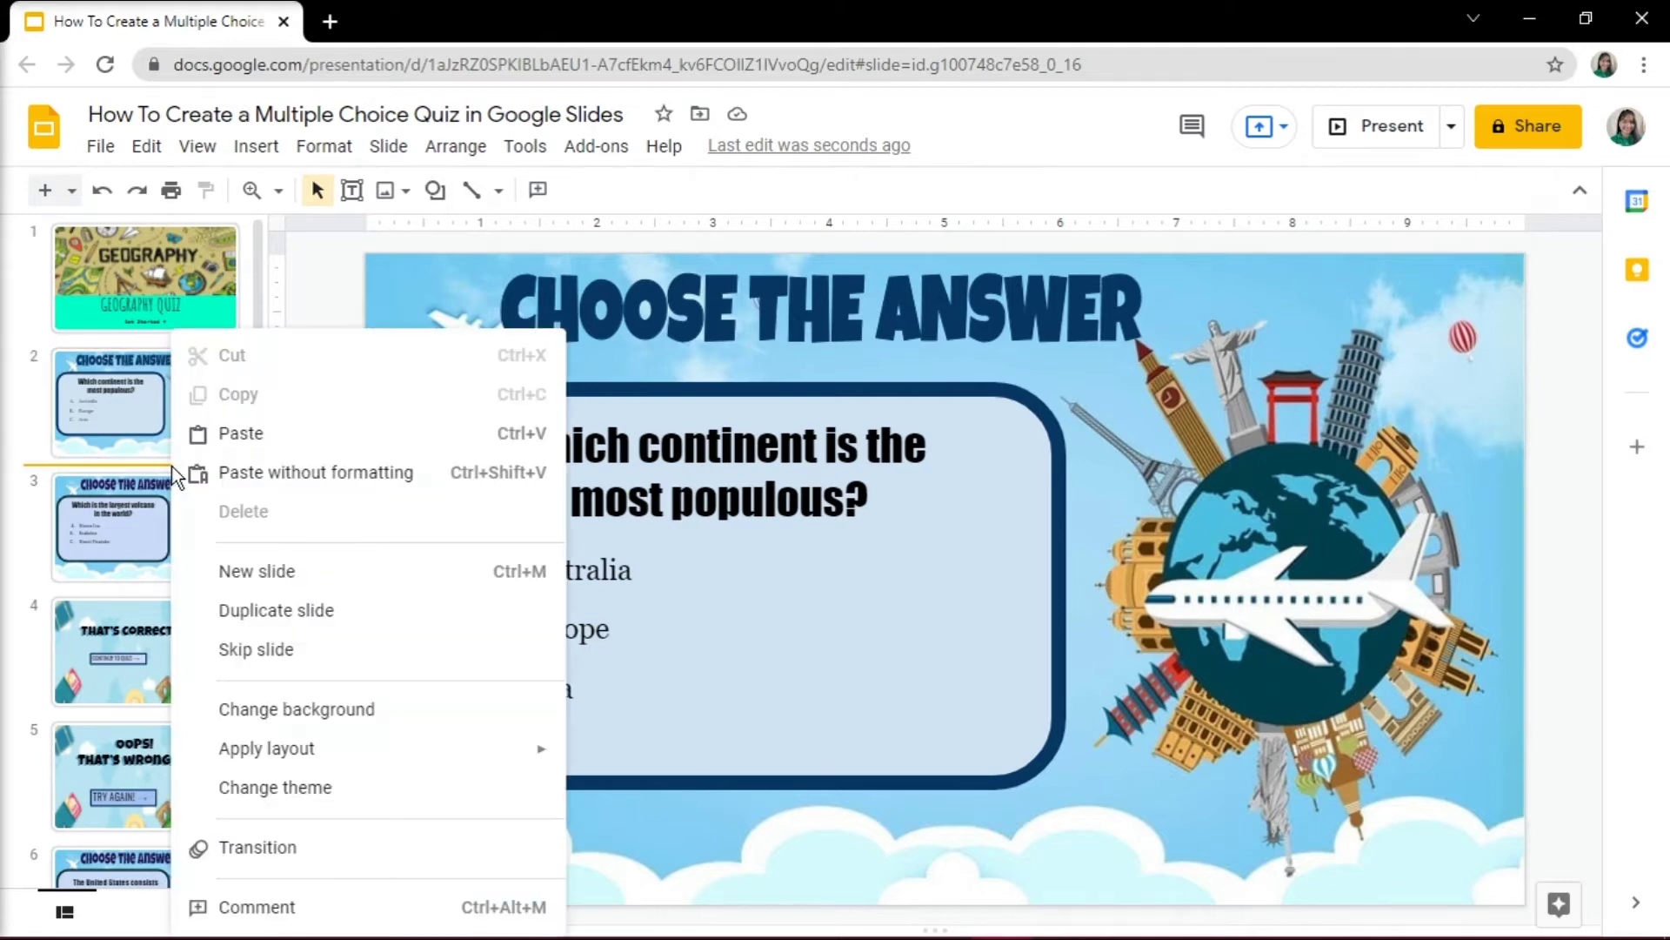
click(260, 571)
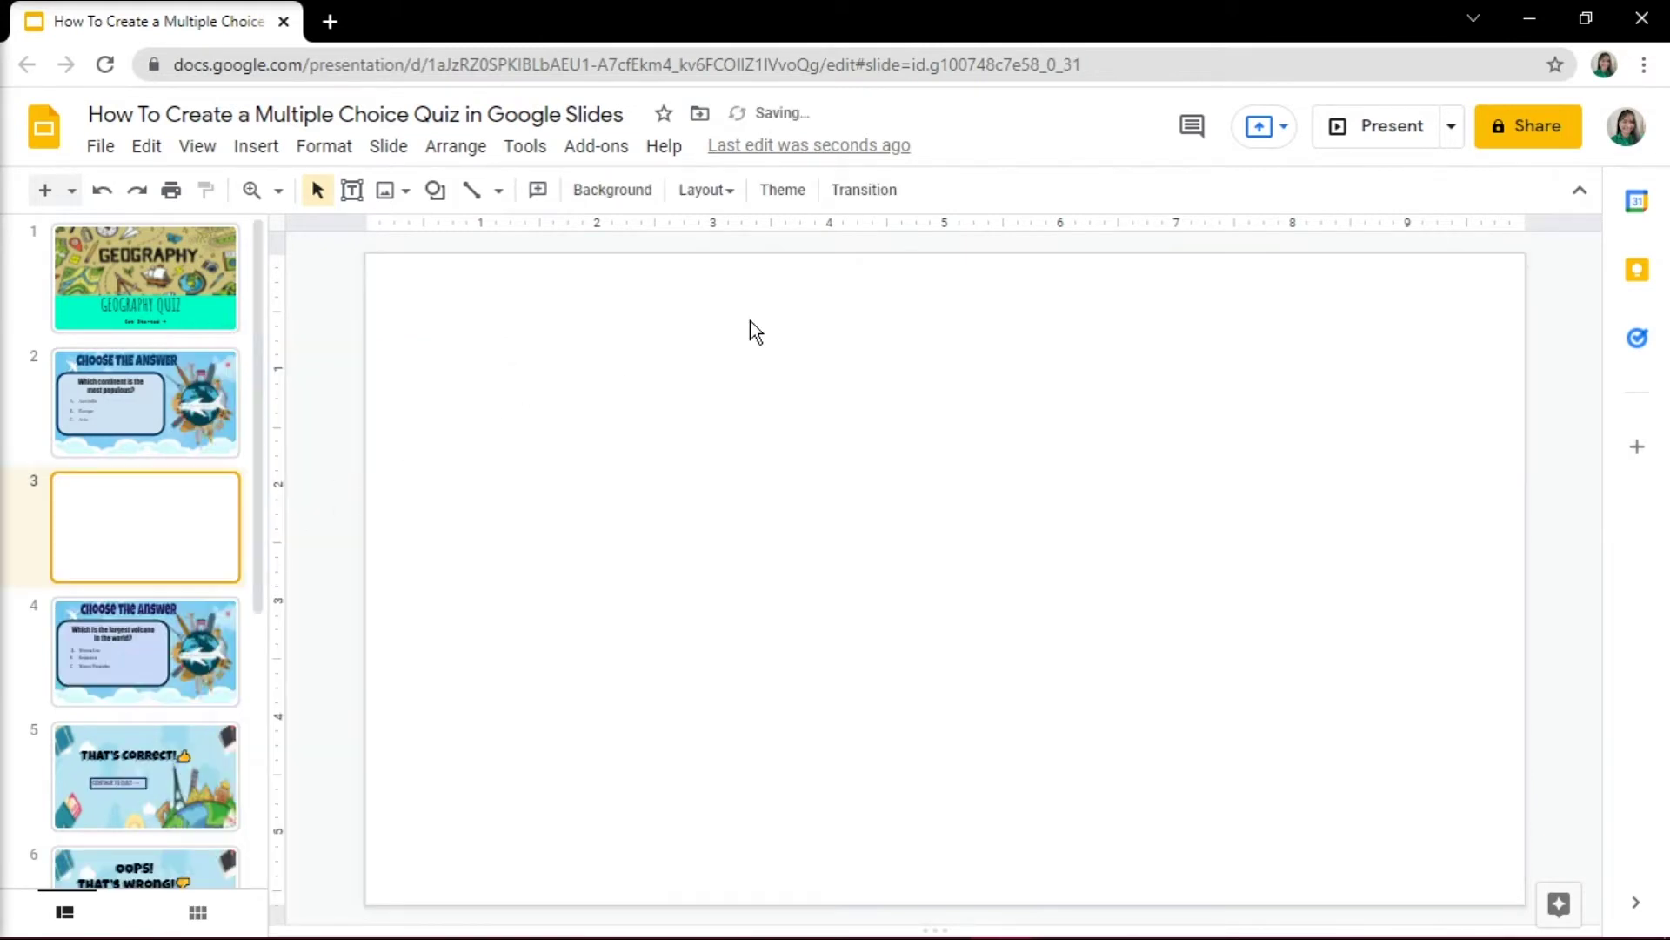
click(612, 188)
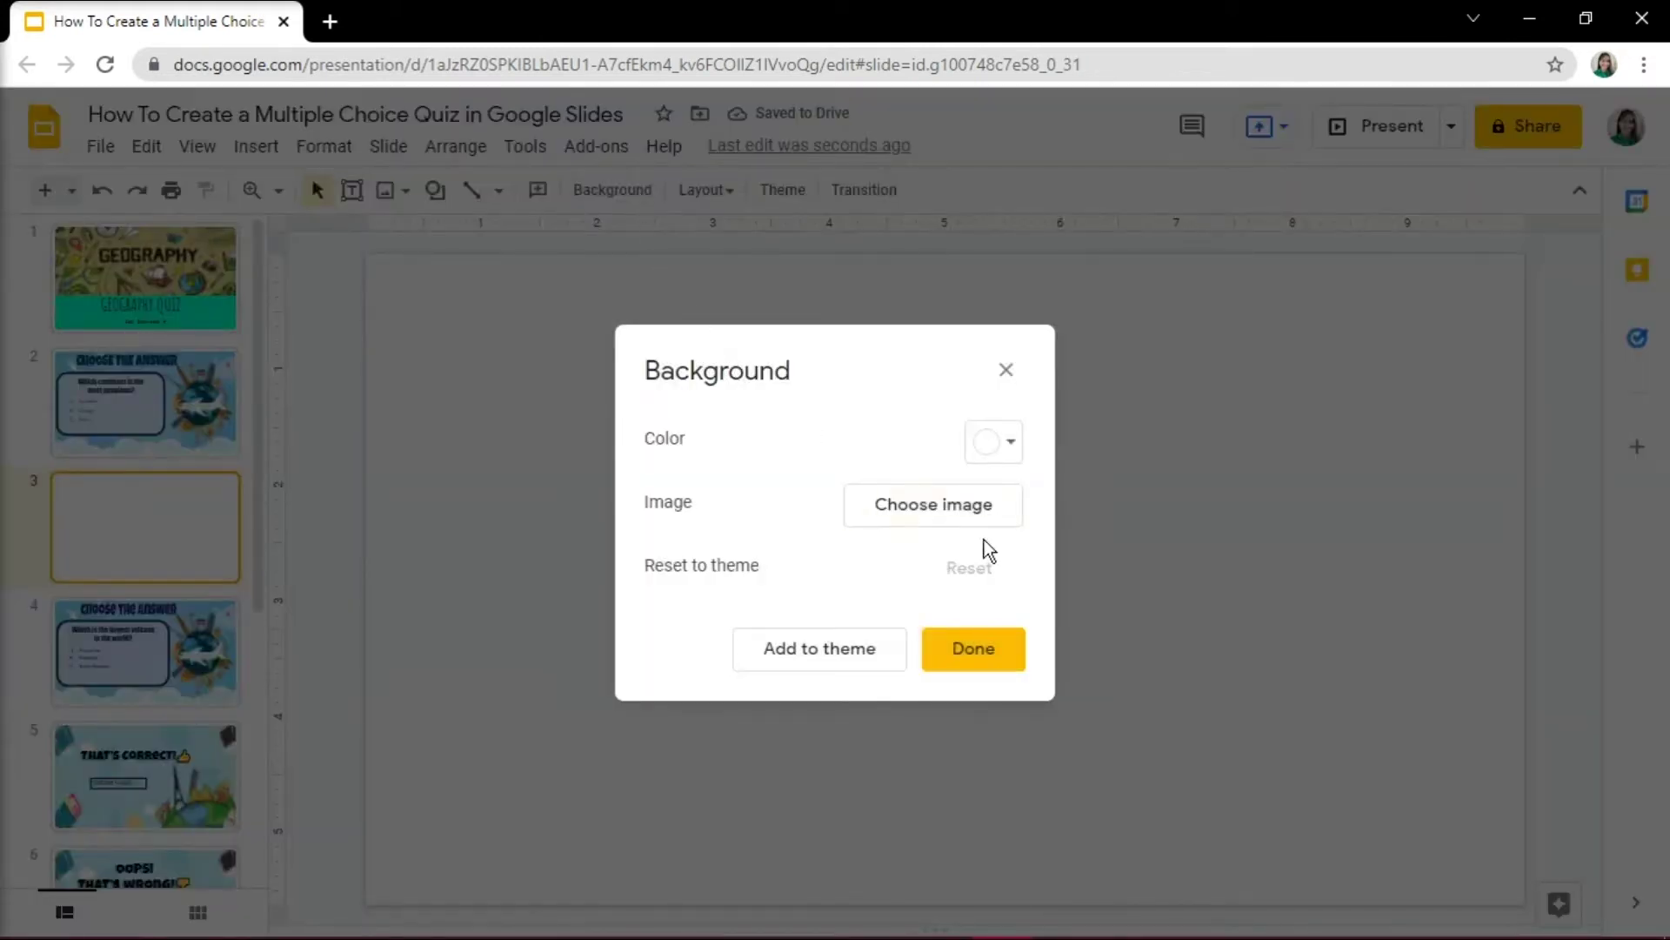
click(989, 509)
click(844, 660)
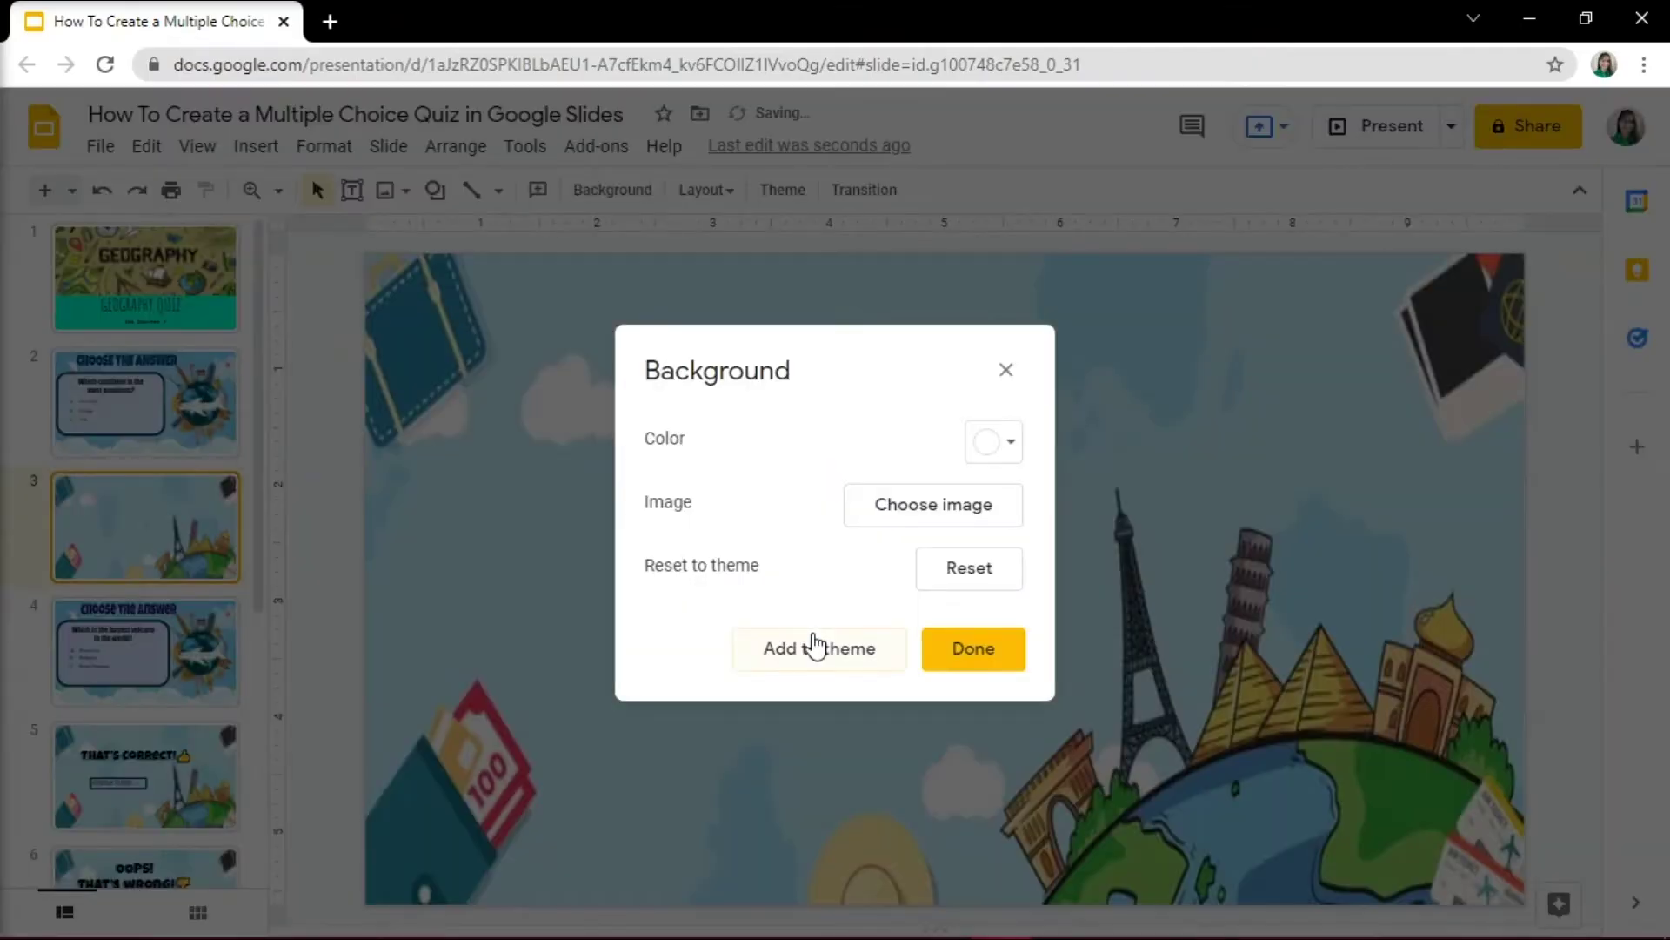
click(972, 648)
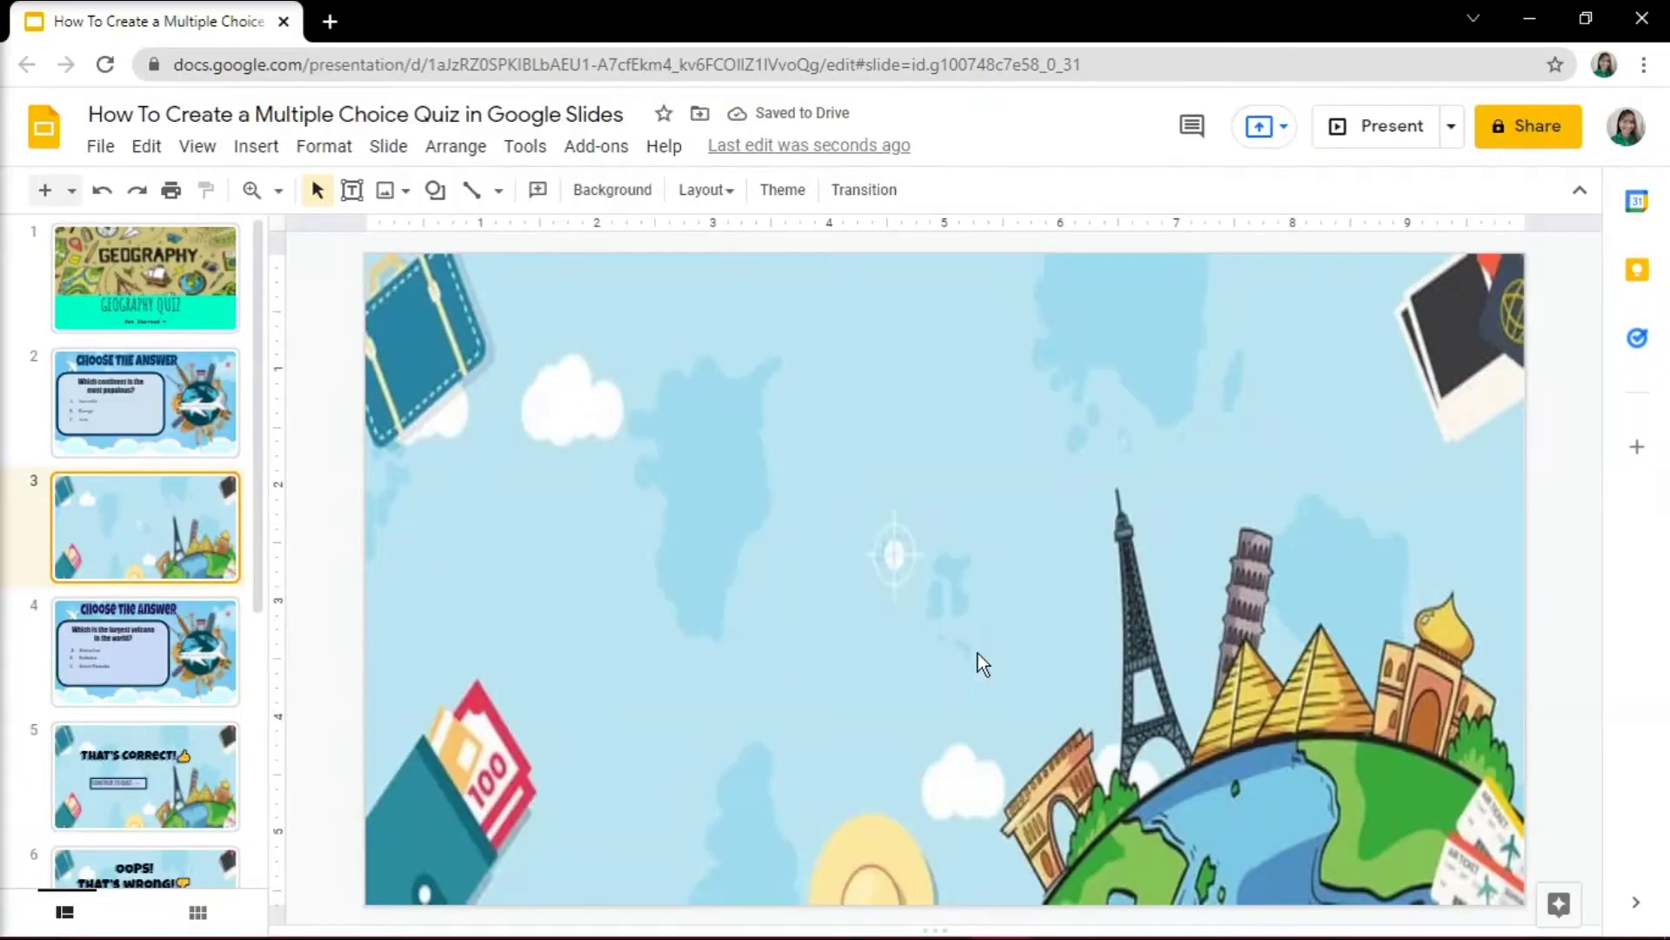
Add a 'THAT'S CORRECT!' title with a thumbs-up symbol in larger Luckiest Guy font.
click(256, 145)
click(316, 230)
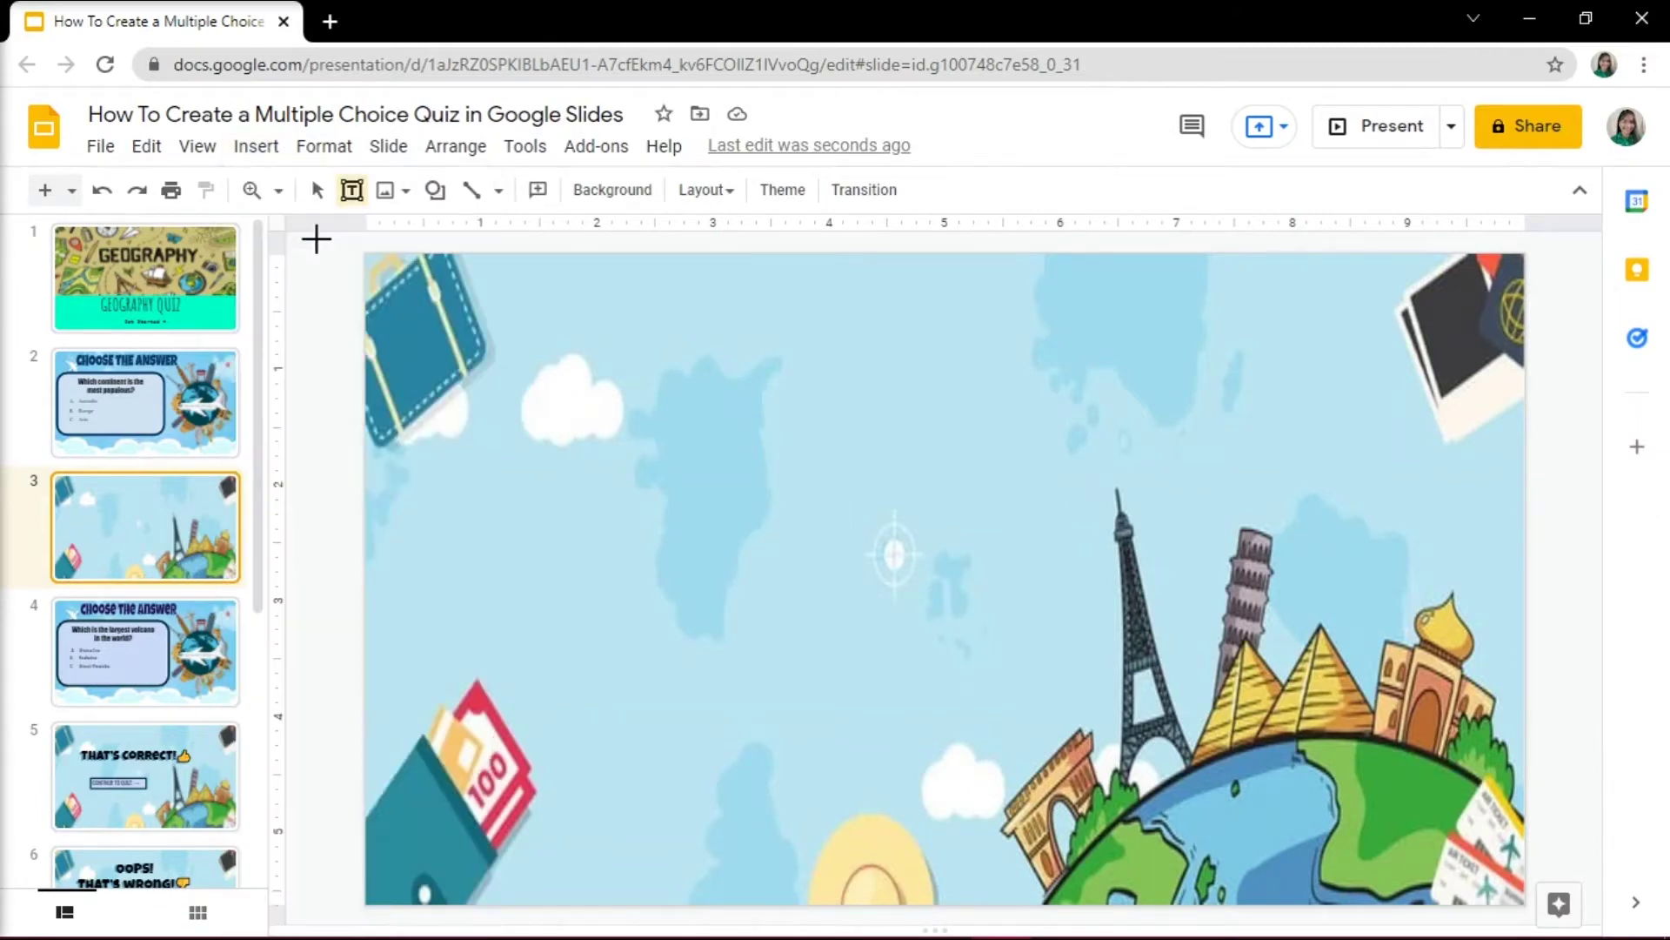
drag(593, 375, 1102, 558)
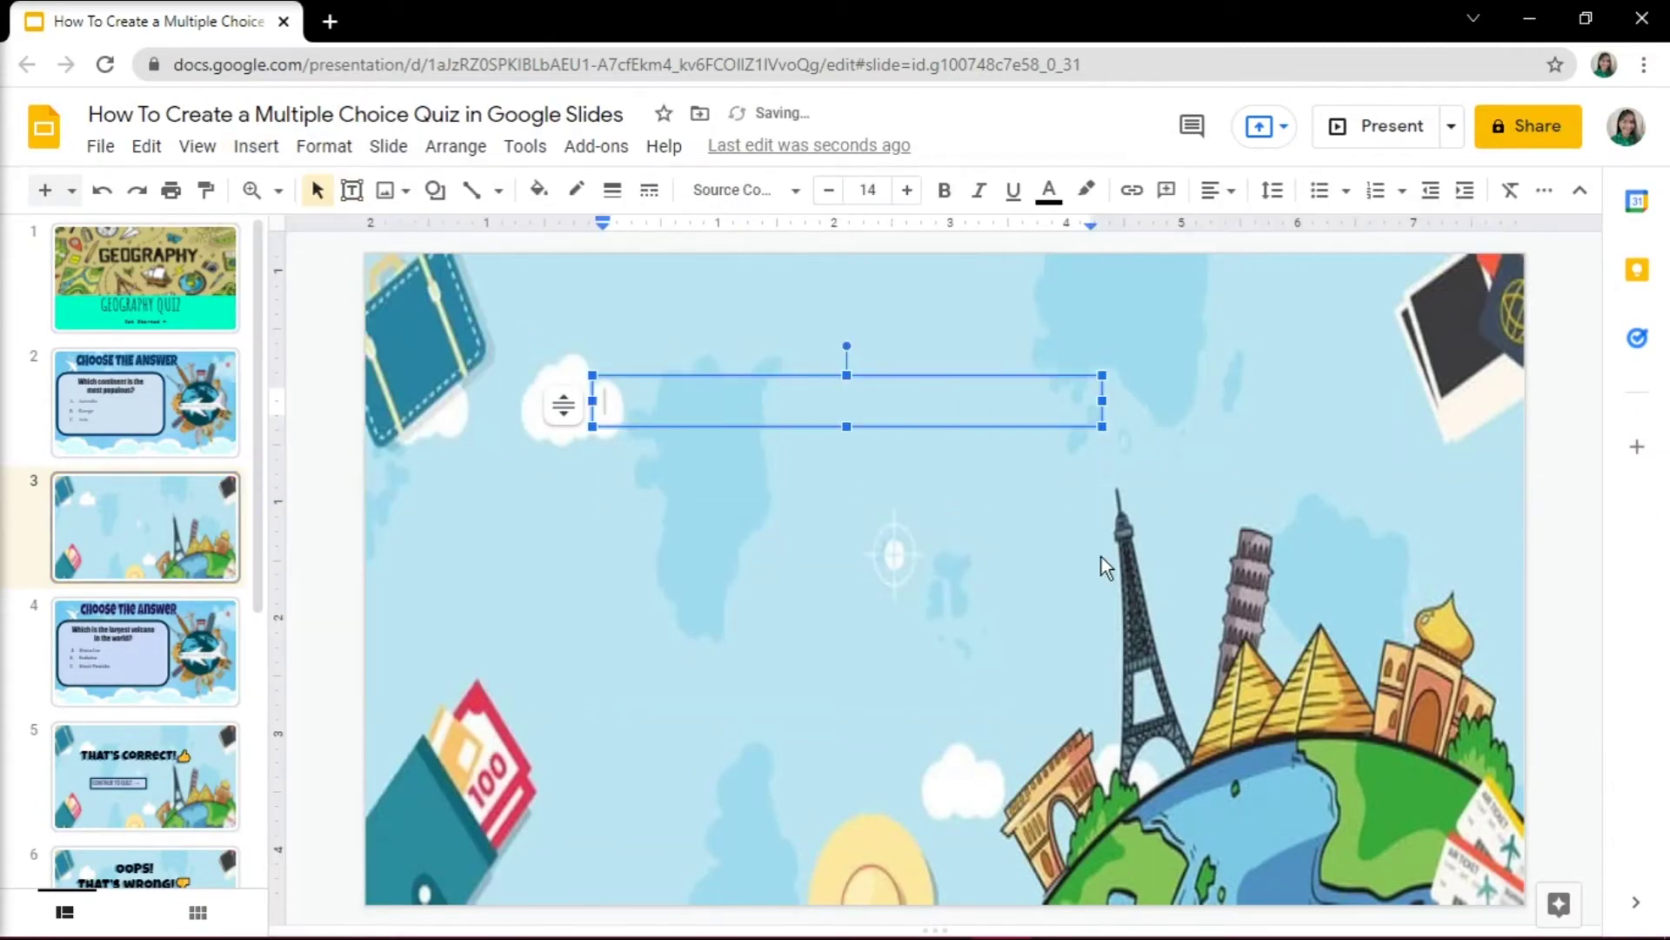
text(THAT'S CORRECT!)
click(256, 145)
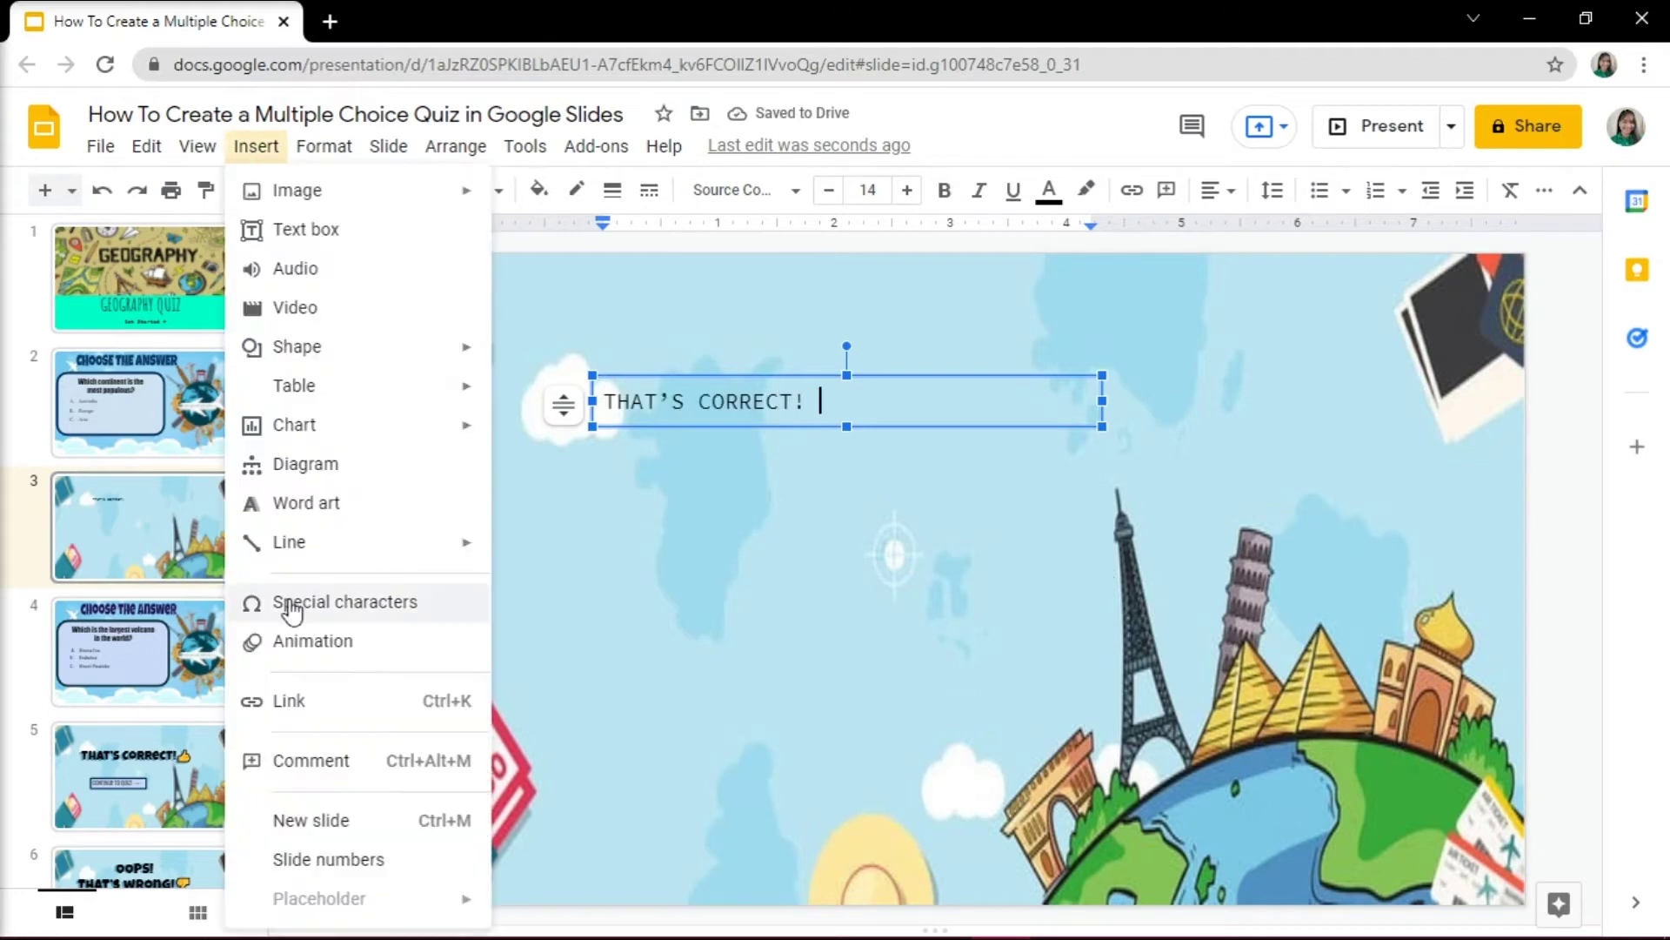
click(246, 609)
text(thumbs)
click(522, 545)
key(ctrl+a)
click(745, 189)
click(906, 190)
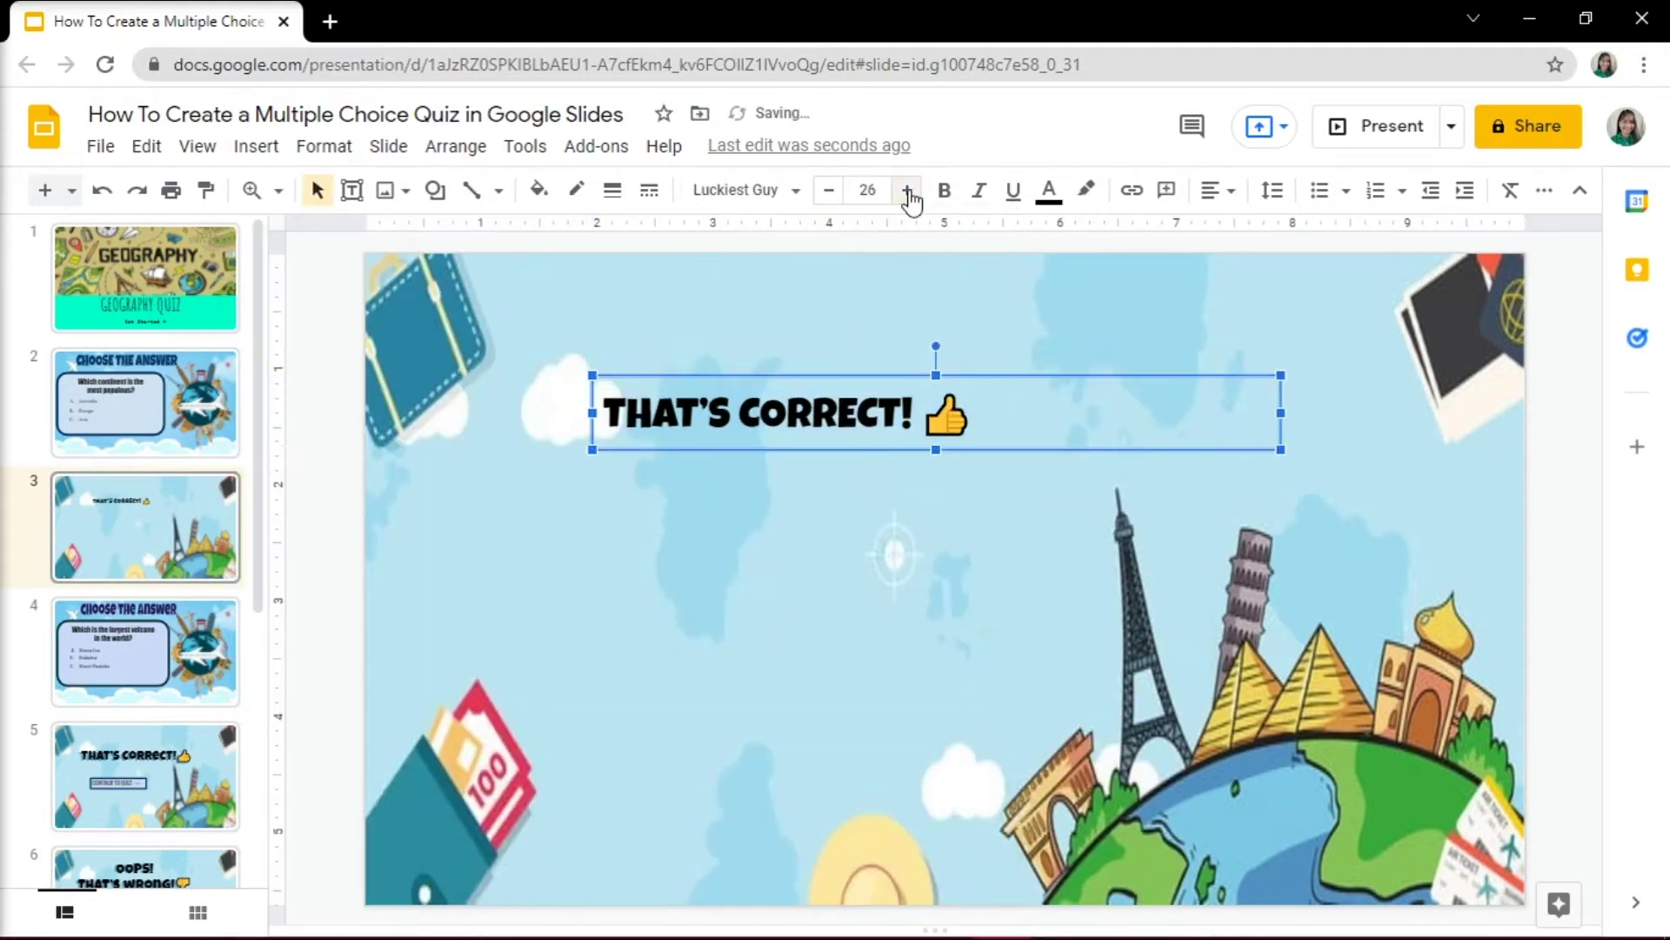
Give the THAT'S CORRECT! title a blue drop shadow.
click(1544, 190)
click(1433, 245)
click(1552, 490)
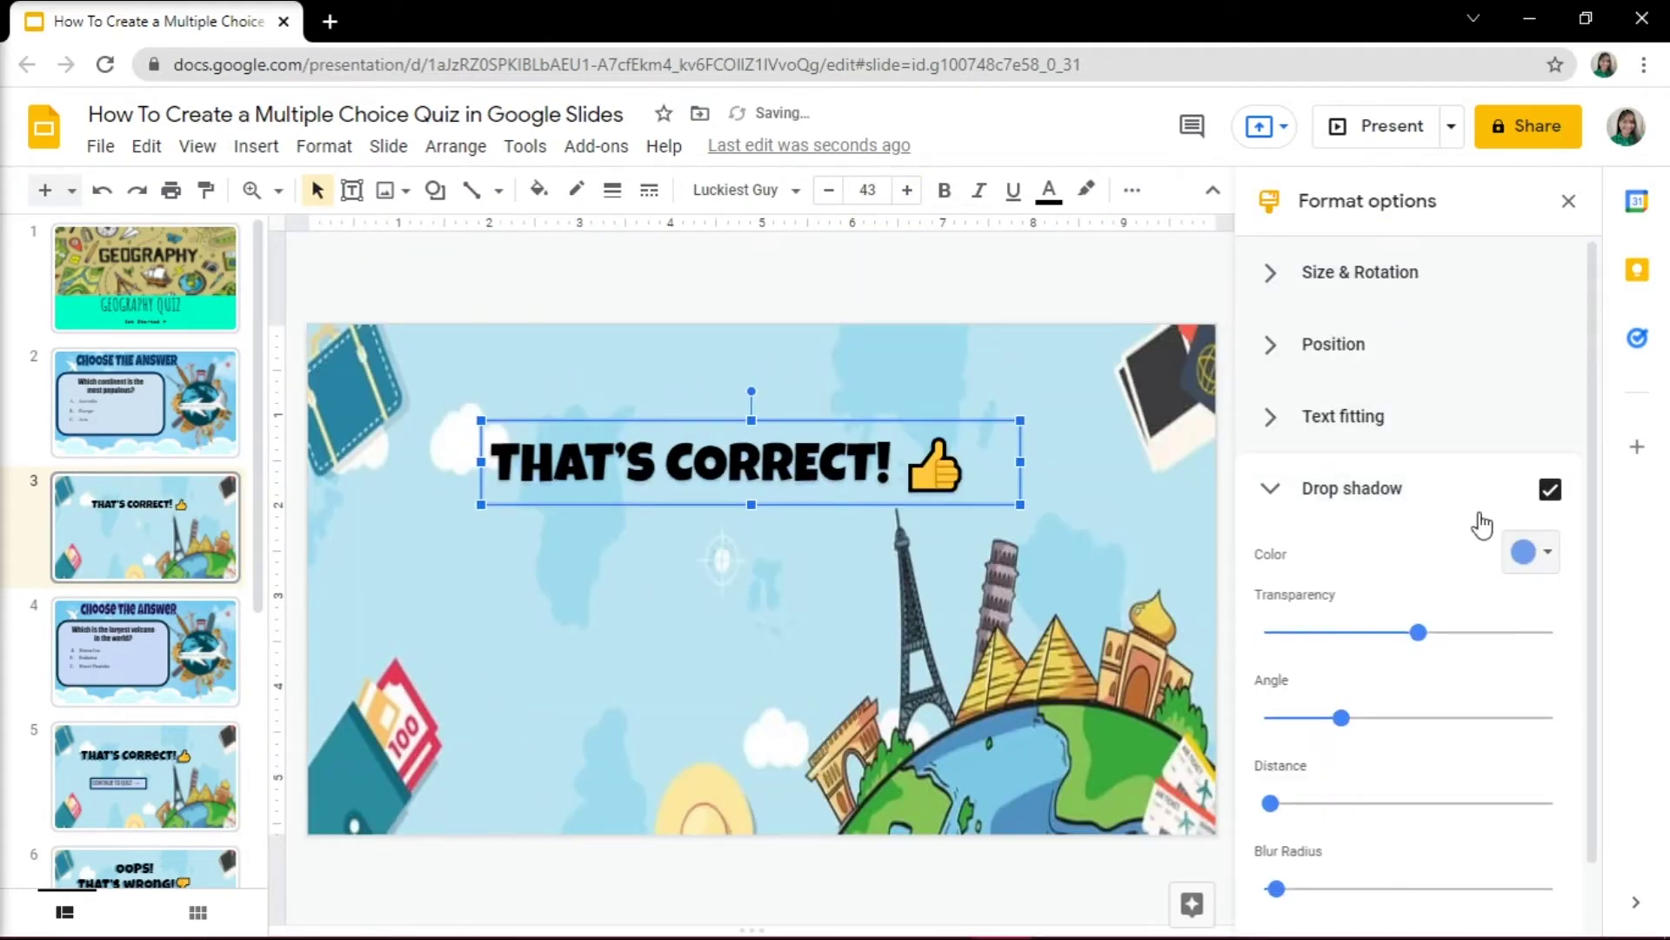
click(1535, 551)
click(1439, 462)
Add a 'CONTINUE TO QUIZ →' box with light fill, thick dark border and Oswald font.
click(256, 145)
click(299, 227)
drag(626, 571, 988, 627)
text(CONTINUE)
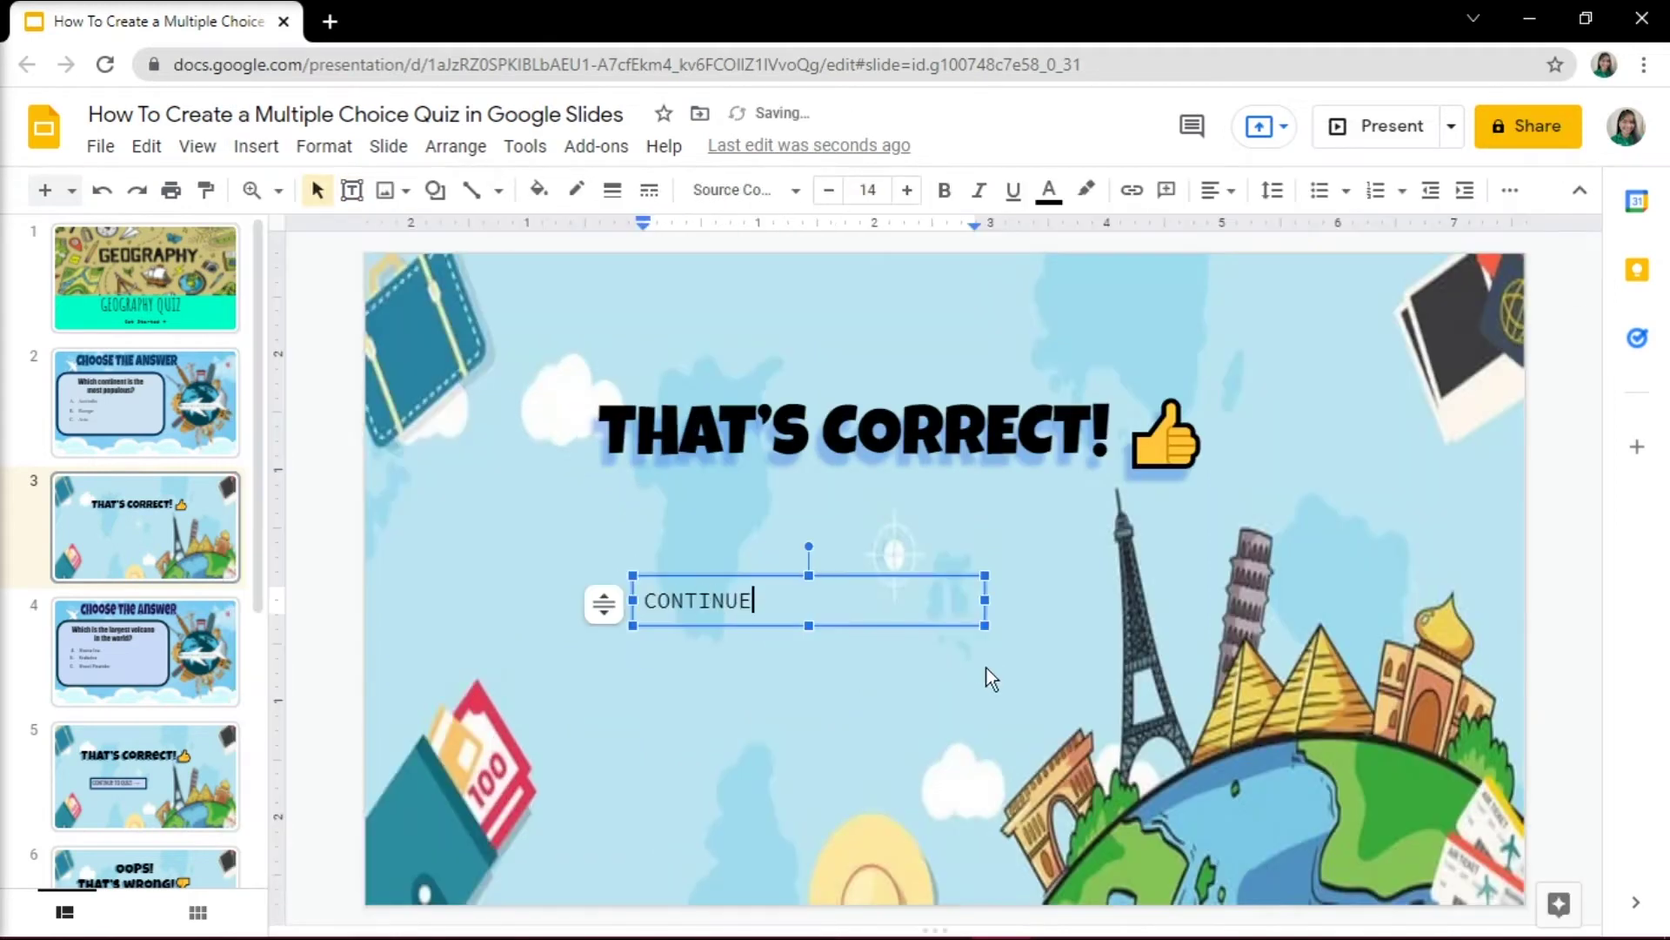
text( TO QUIZ »)
click(538, 189)
click(581, 310)
click(576, 189)
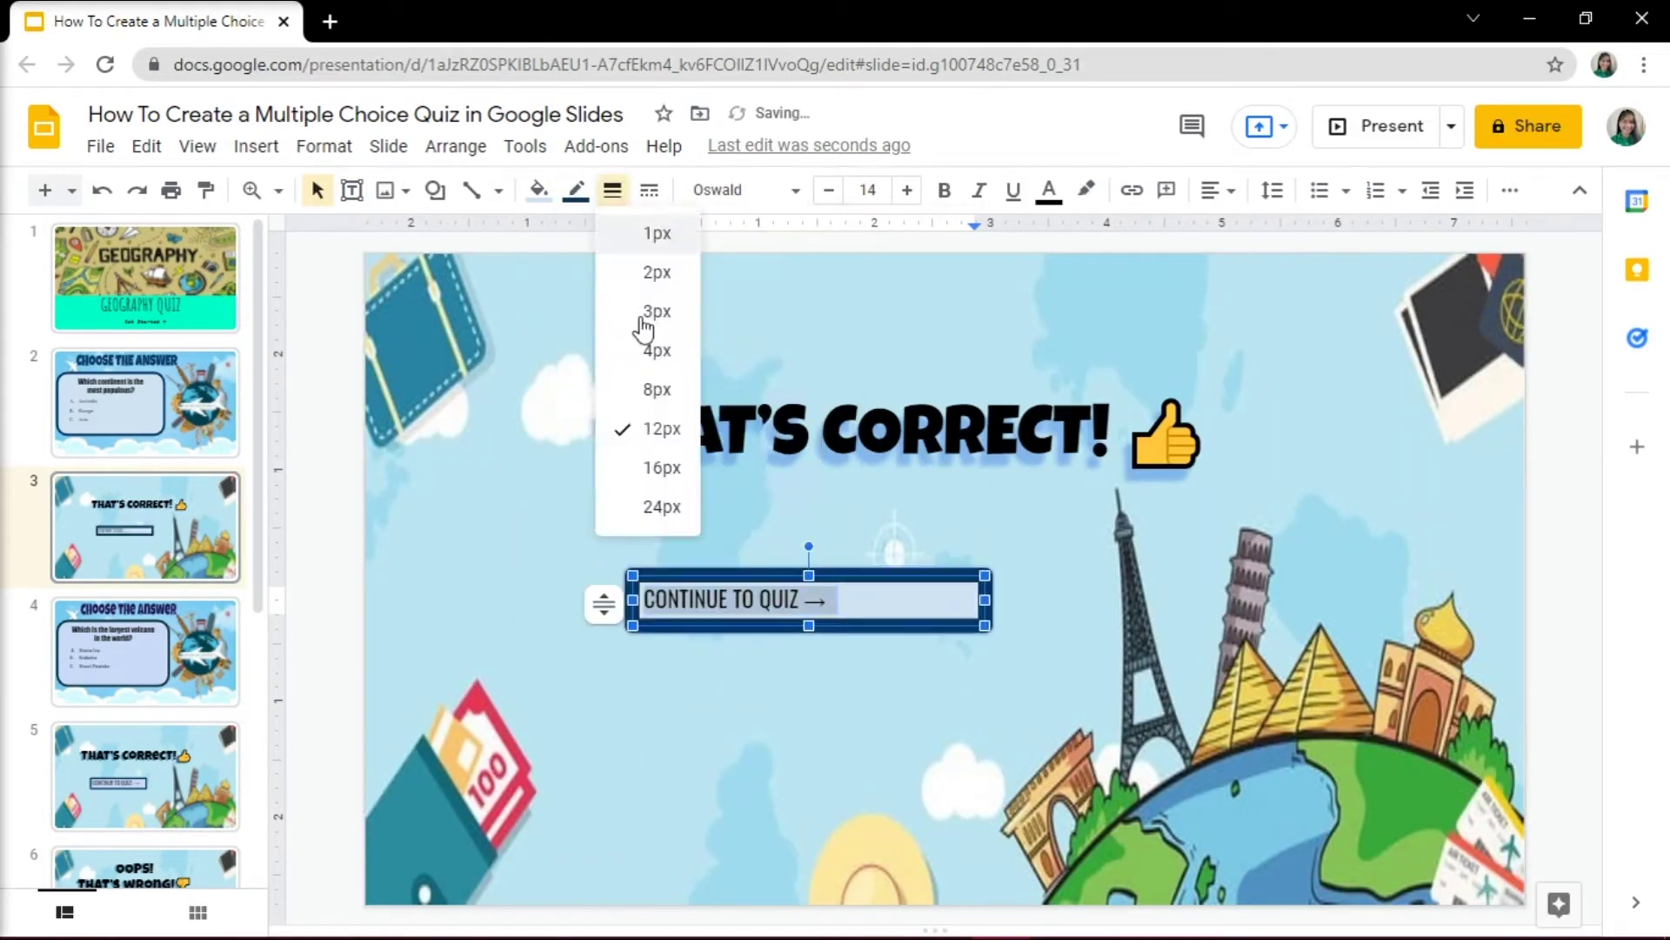
click(641, 340)
click(907, 190)
click(824, 431)
right_click(159, 591)
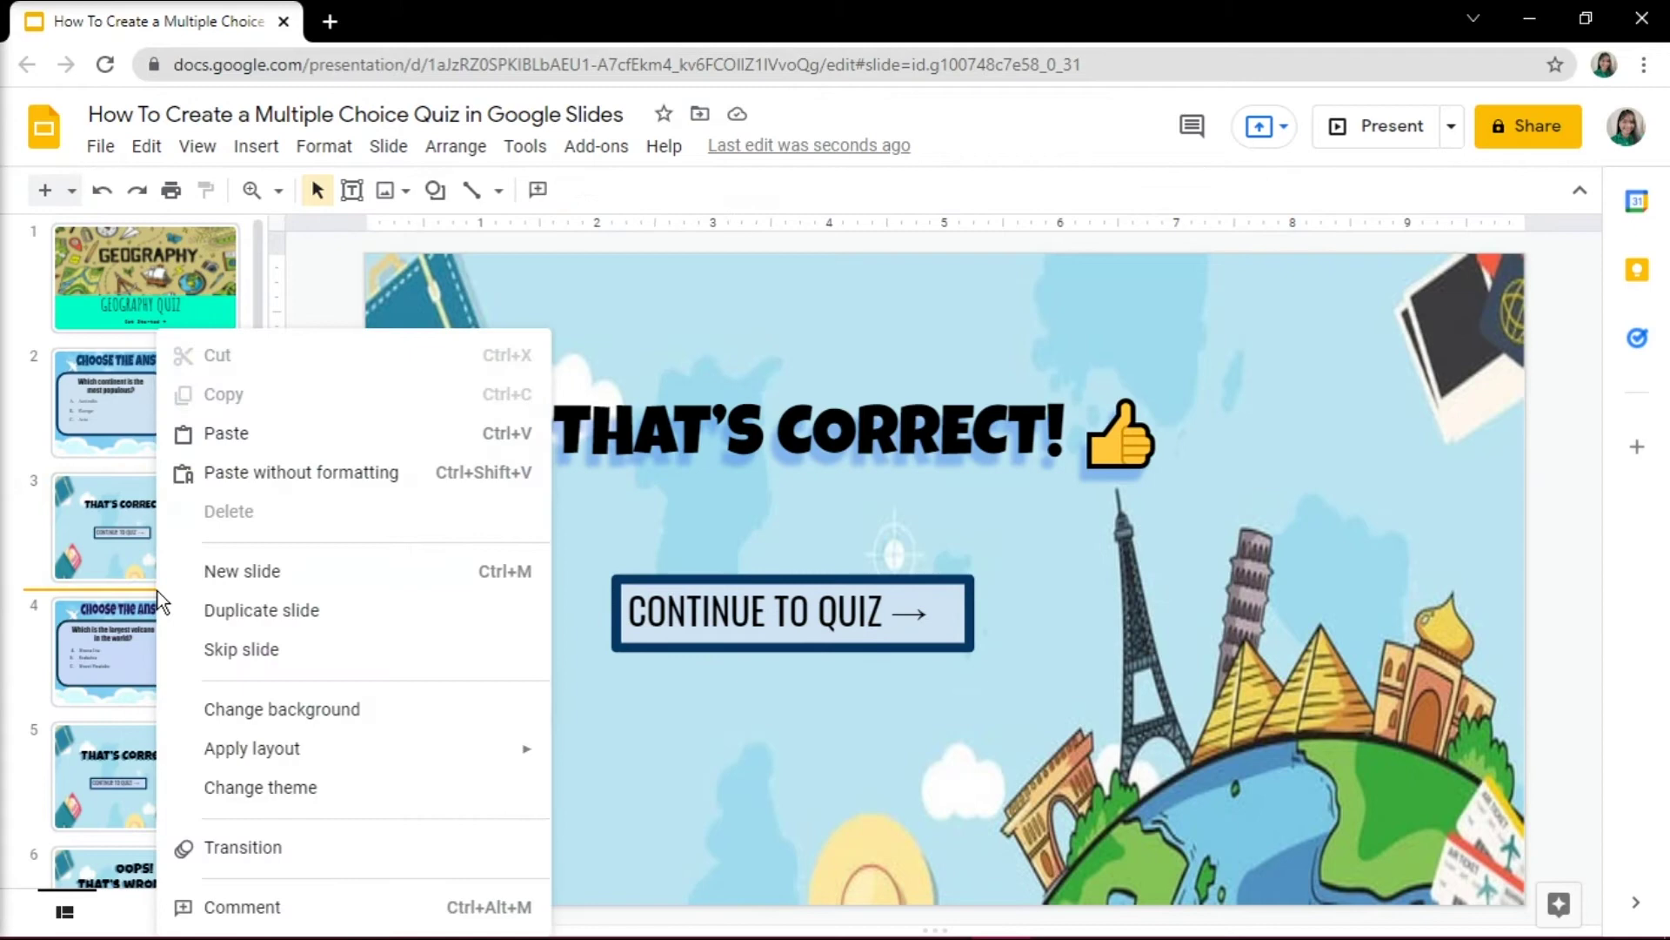
Add slide 4 with a background image and a blue-shadowed 'Oops! That's wrong!' title.
click(216, 574)
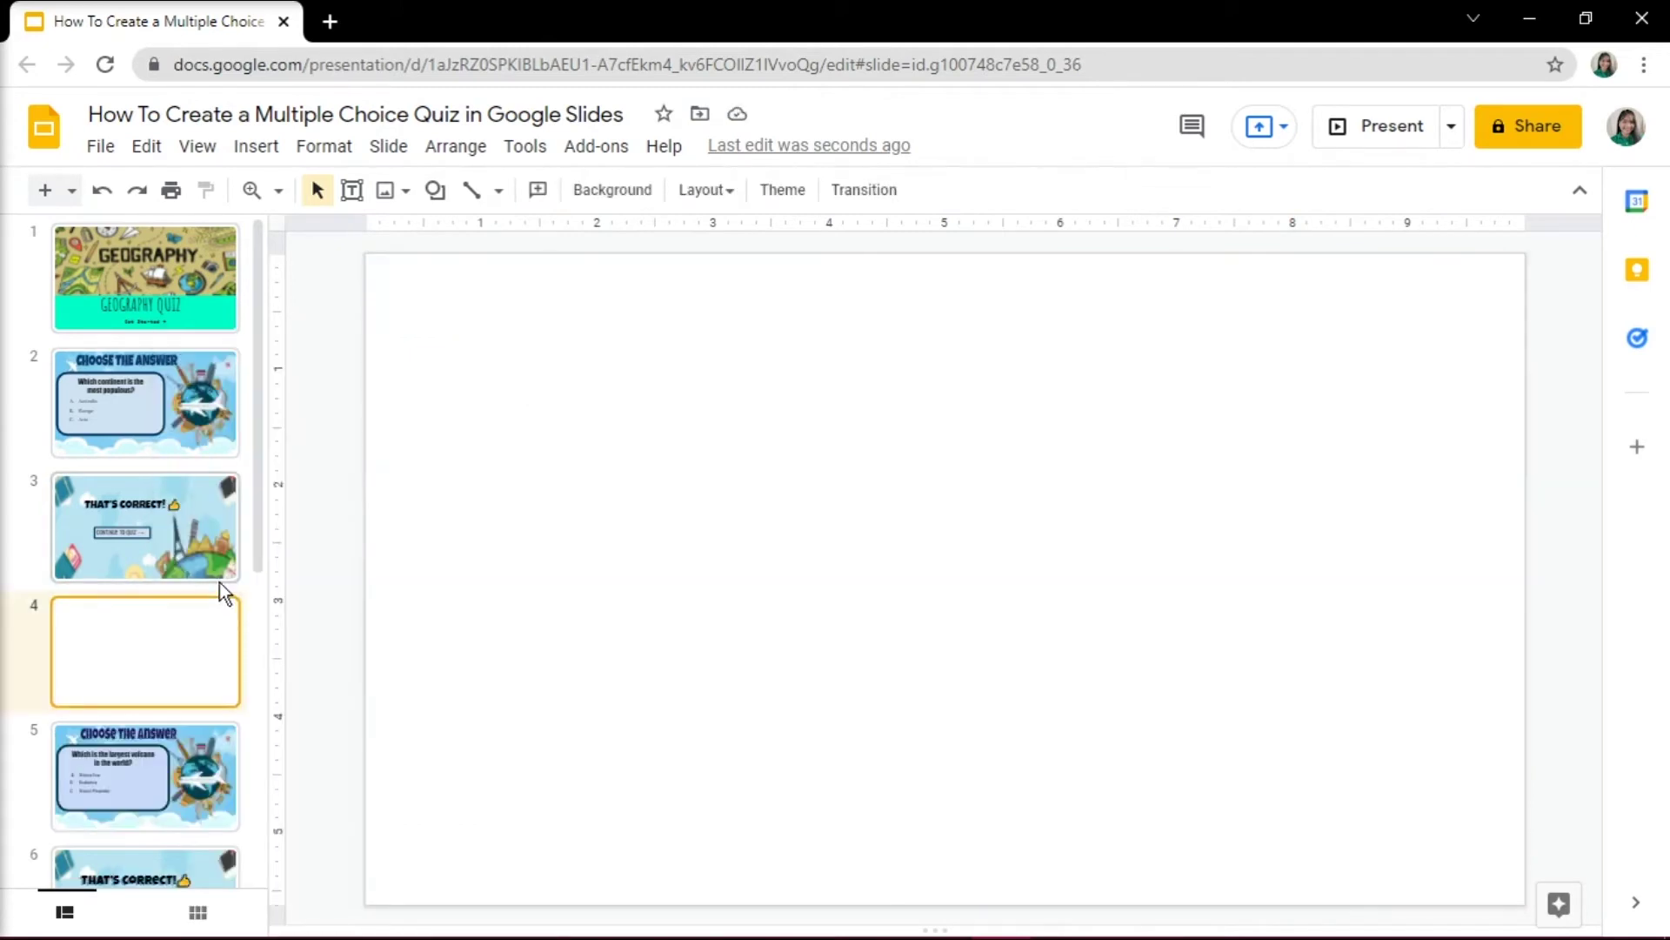
click(954, 599)
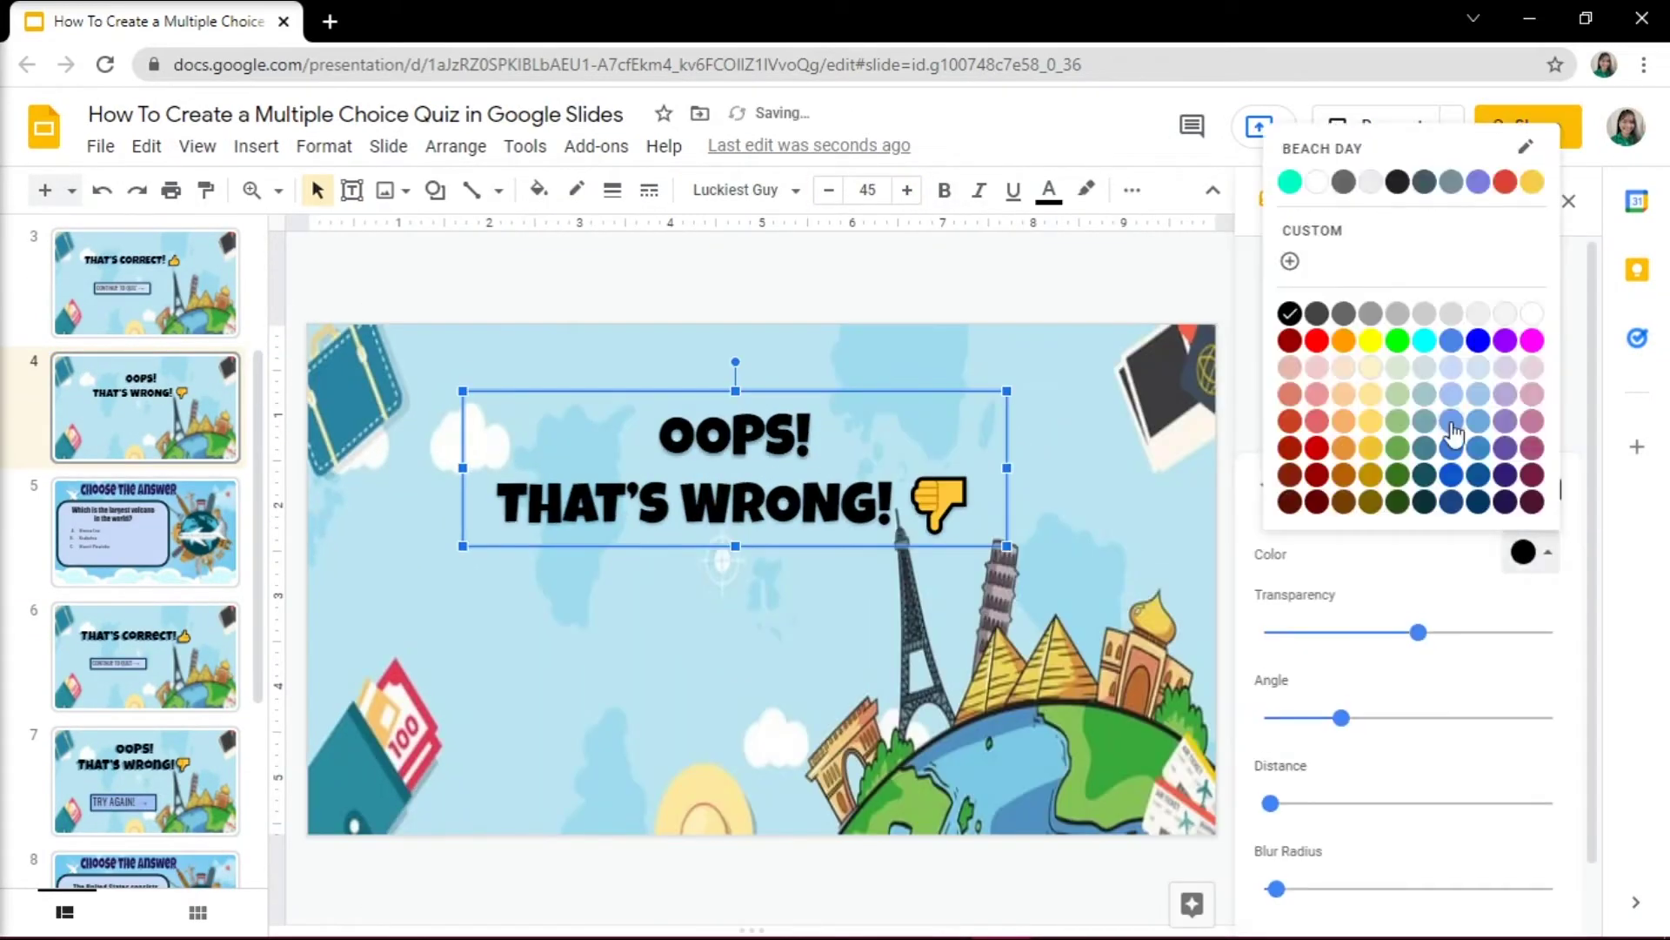
click(1452, 432)
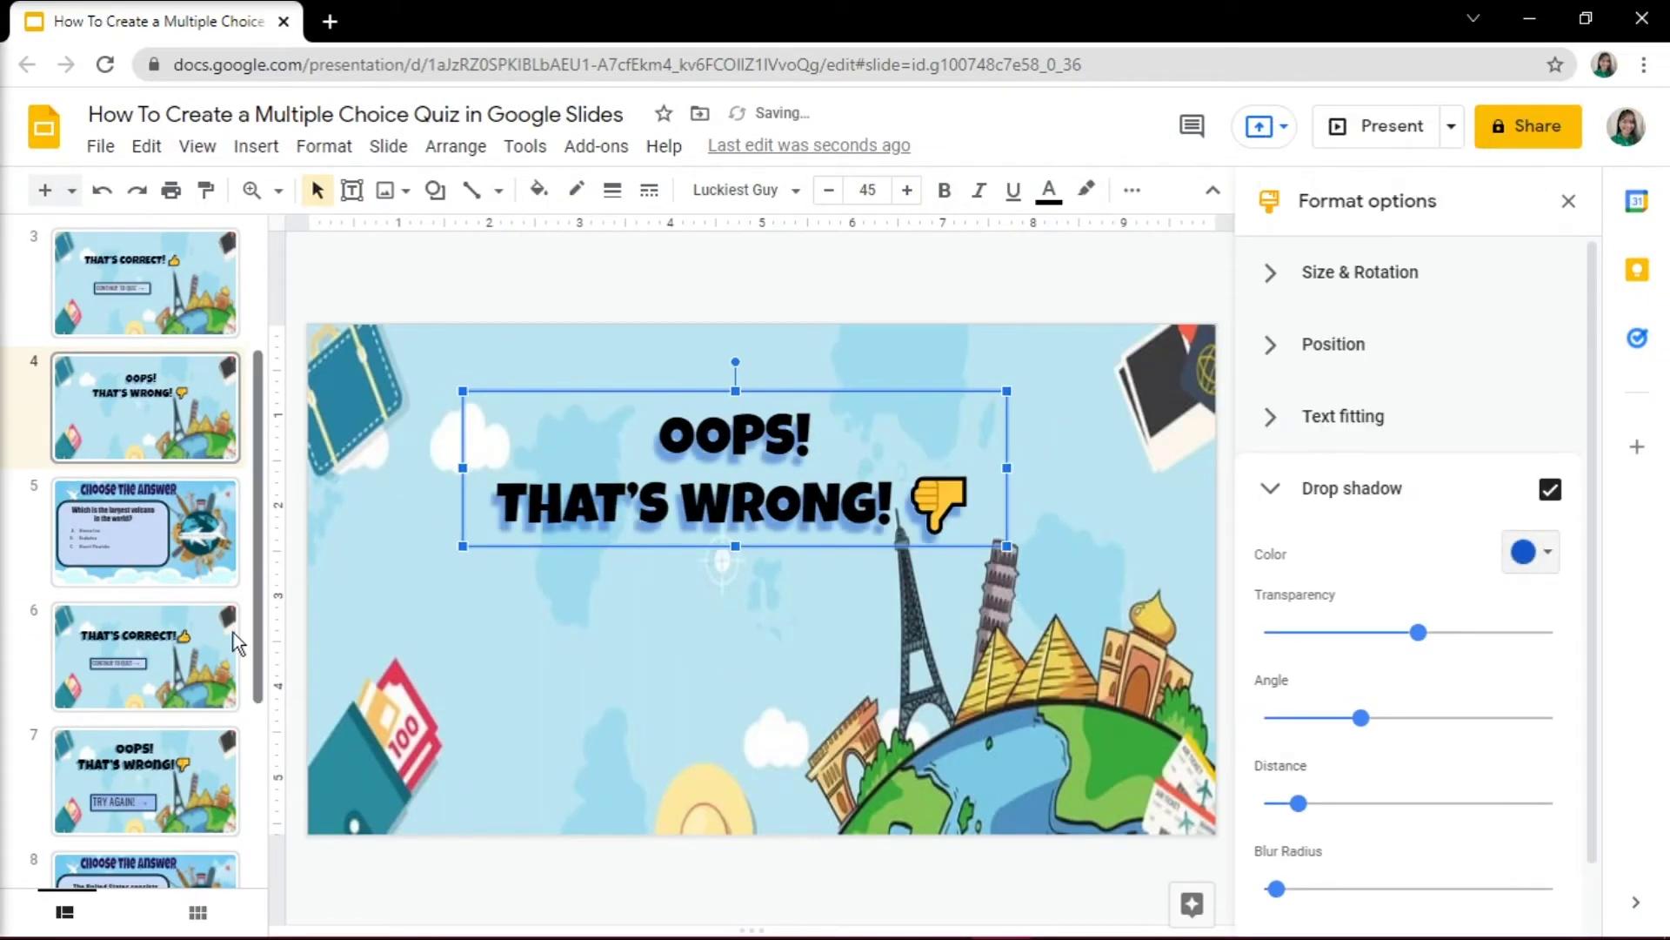
click(843, 634)
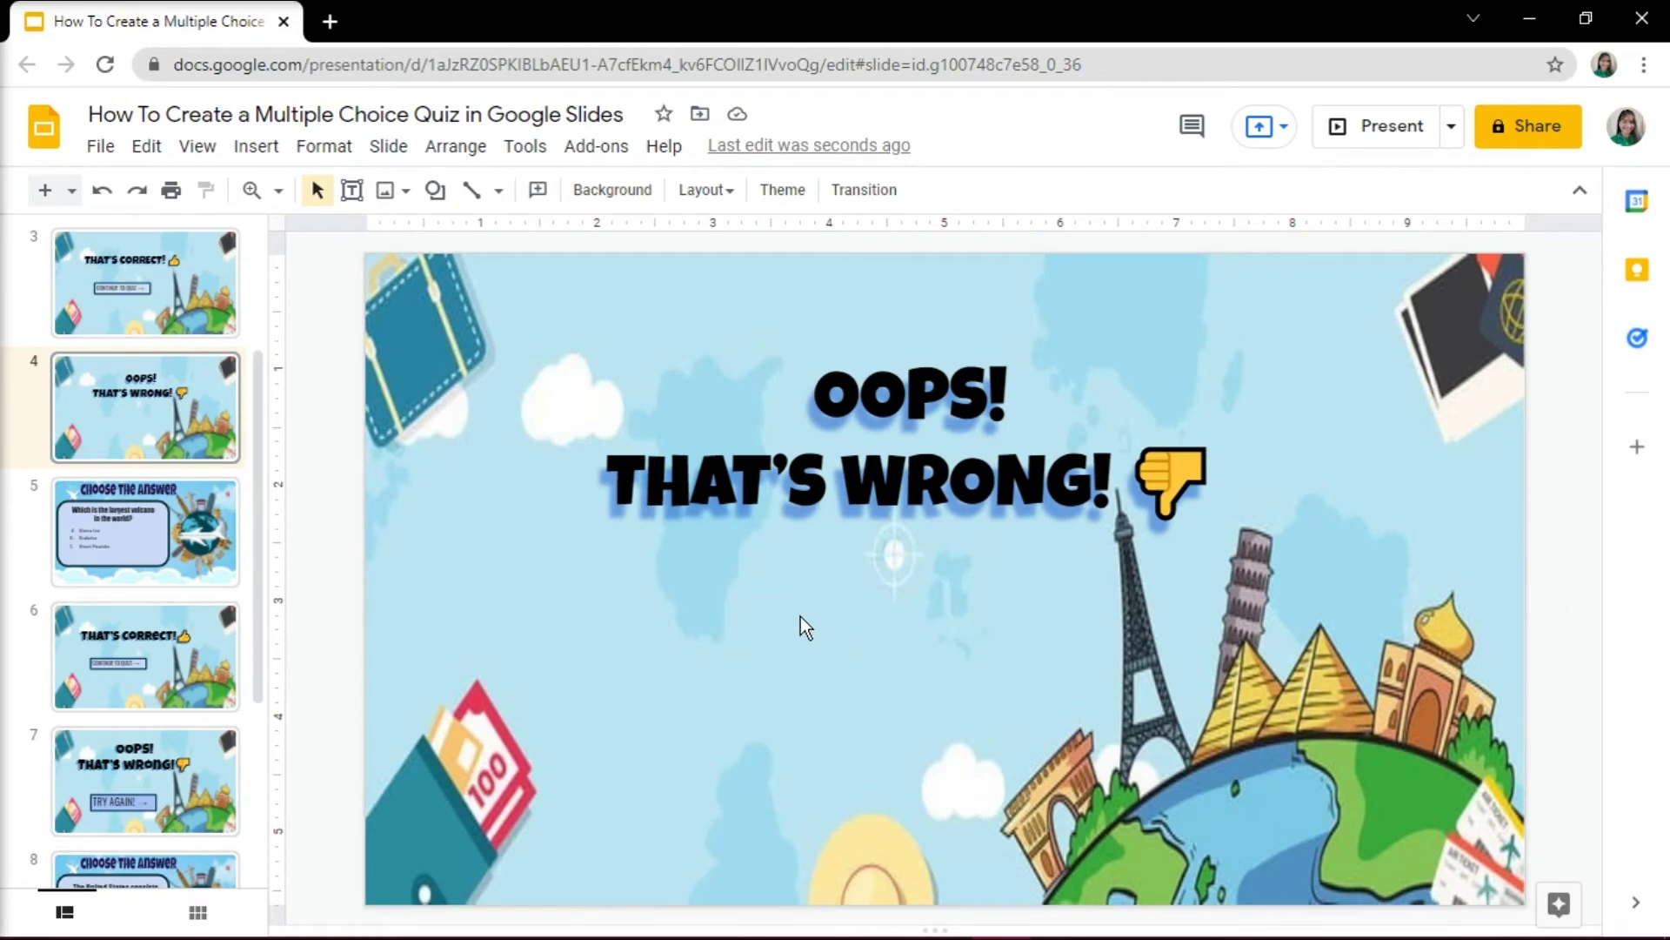
Add a 'TRY AGAIN! →' box with light fill, dark border and Oswald text, lower right.
click(351, 189)
drag(548, 616, 1082, 717)
text(TRY AGAIN! →)
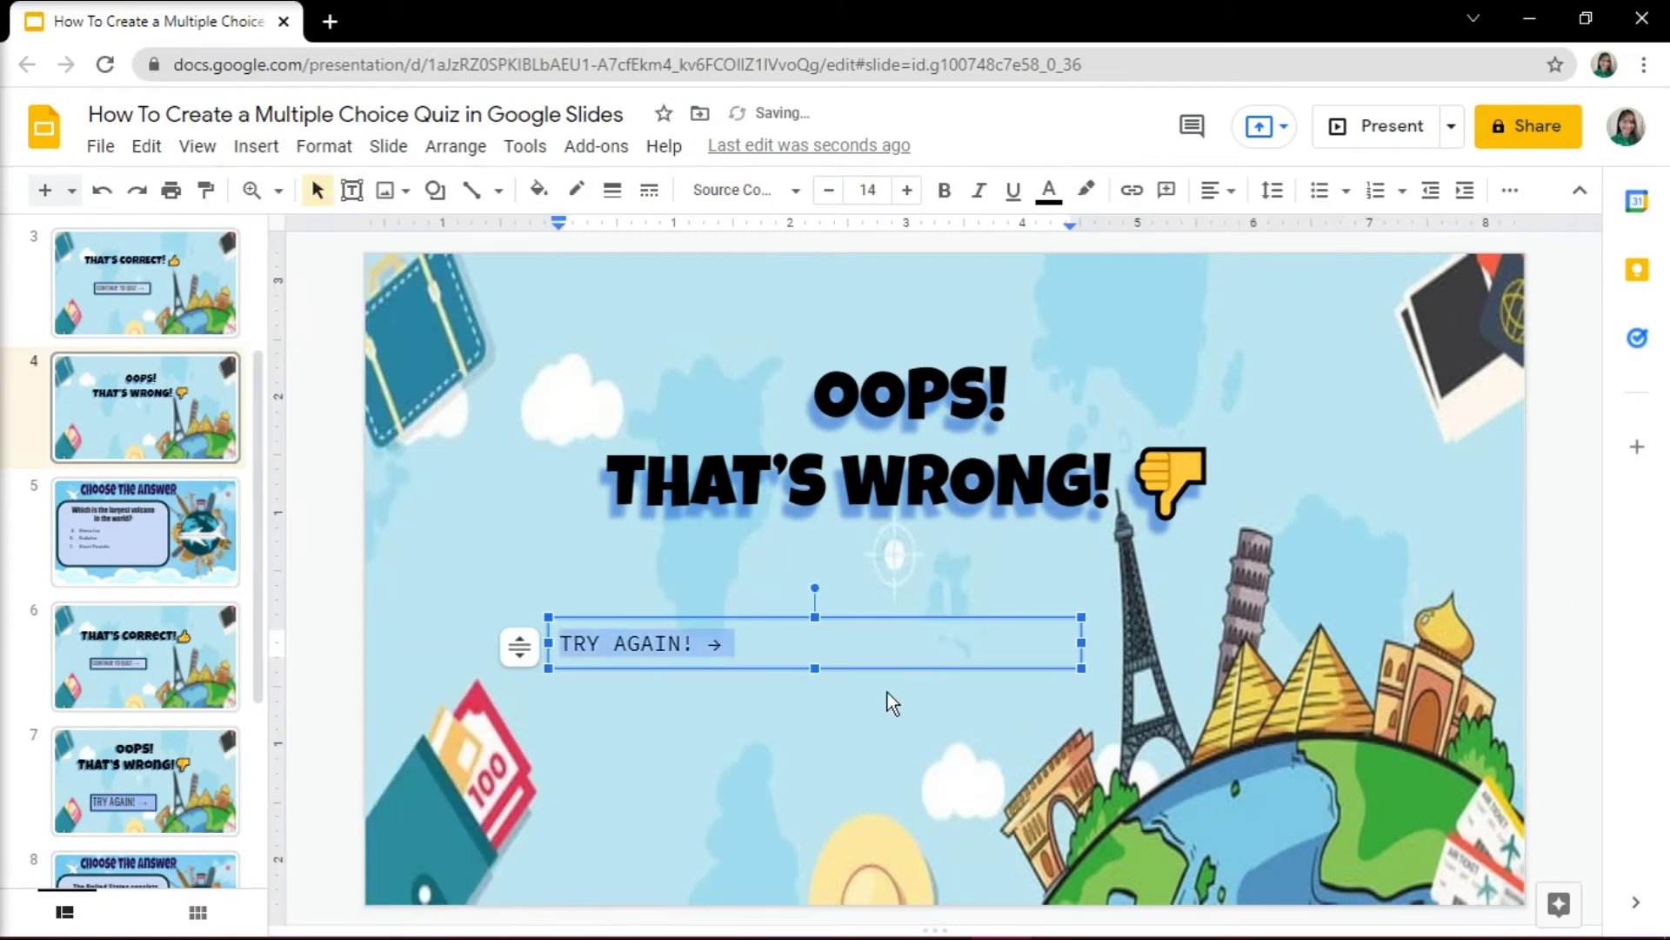
click(538, 190)
click(719, 478)
click(744, 190)
click(749, 511)
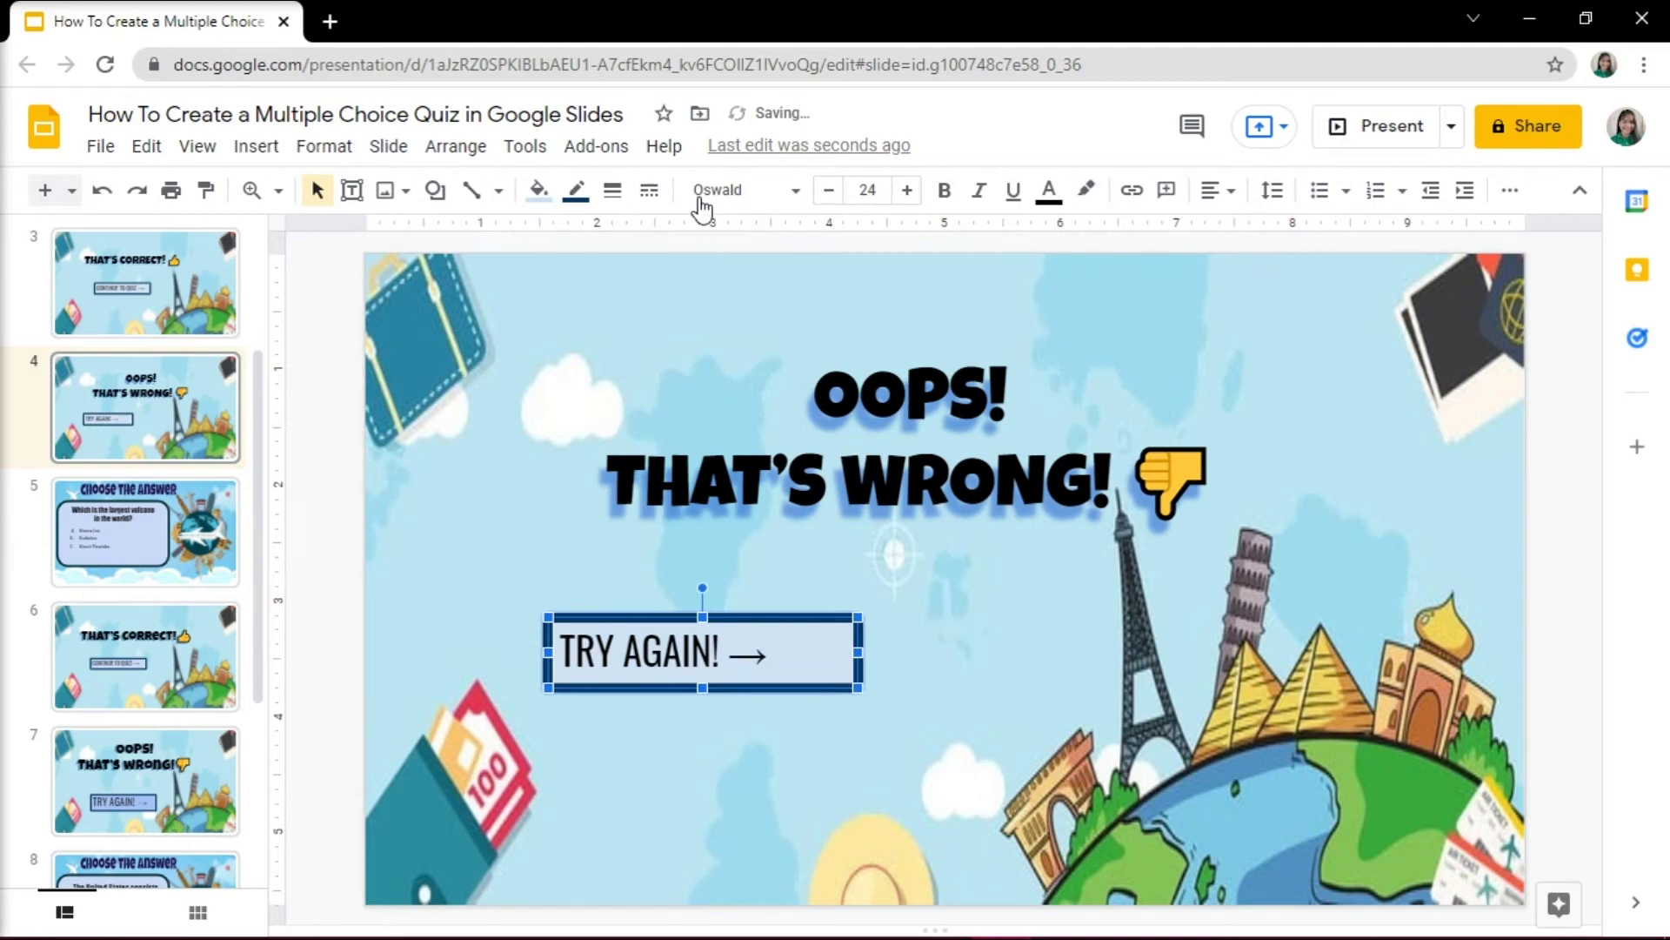
drag(783, 649, 892, 720)
click(918, 615)
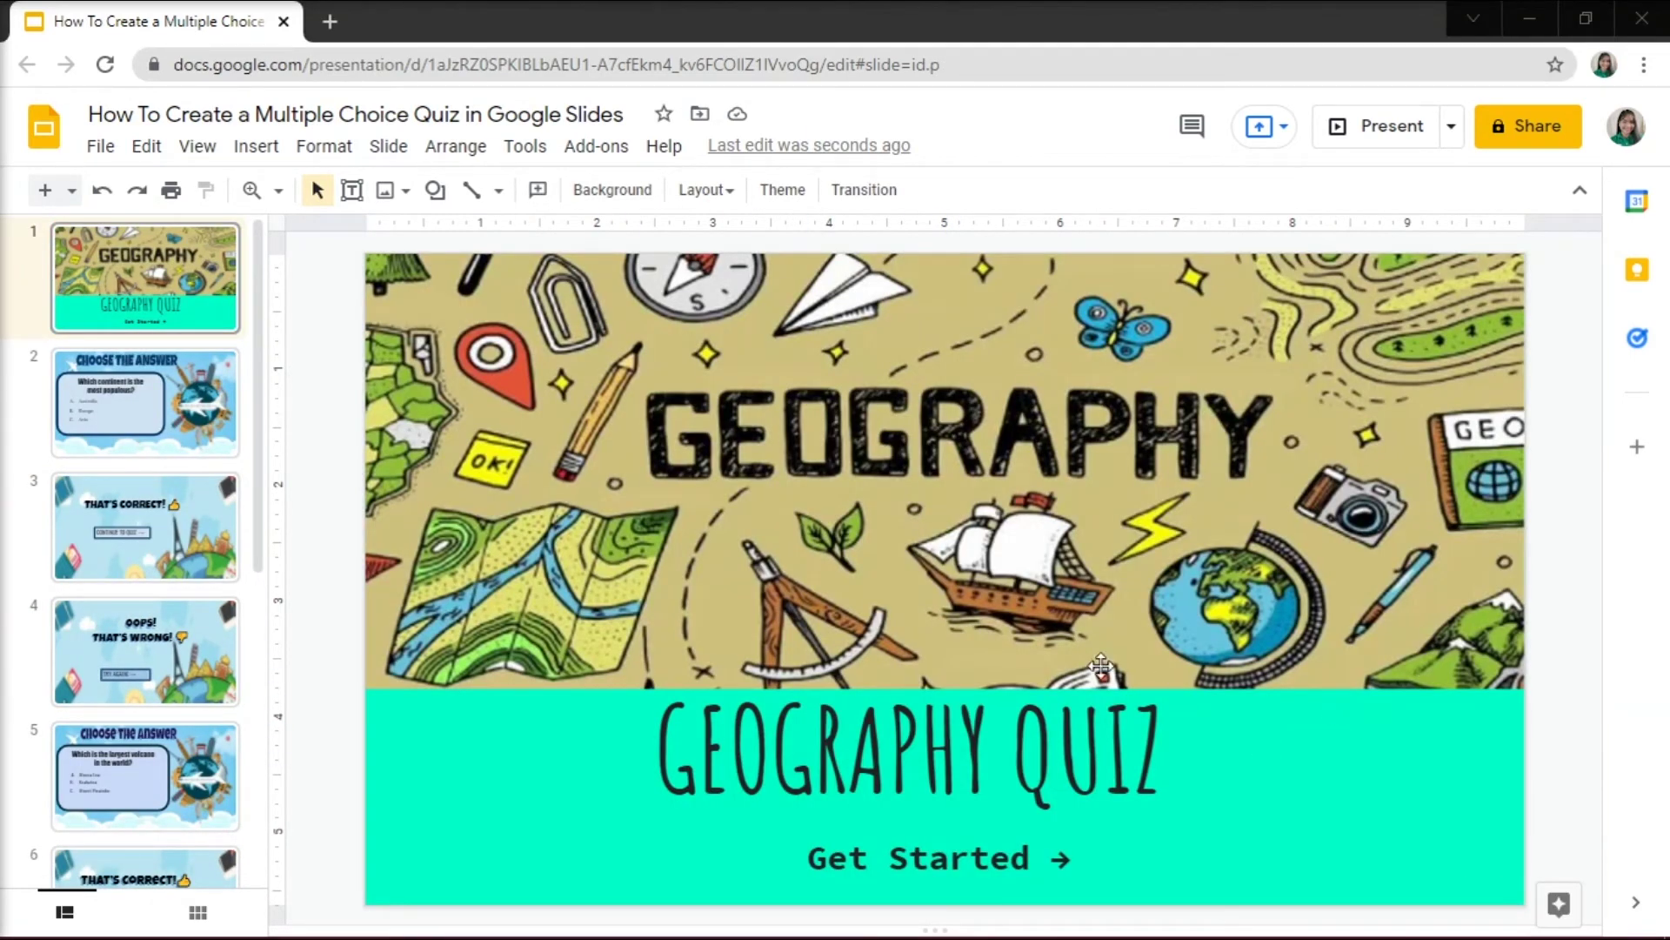
Link the A. Australia answer on the continent question slide to slide 4.
click(190, 424)
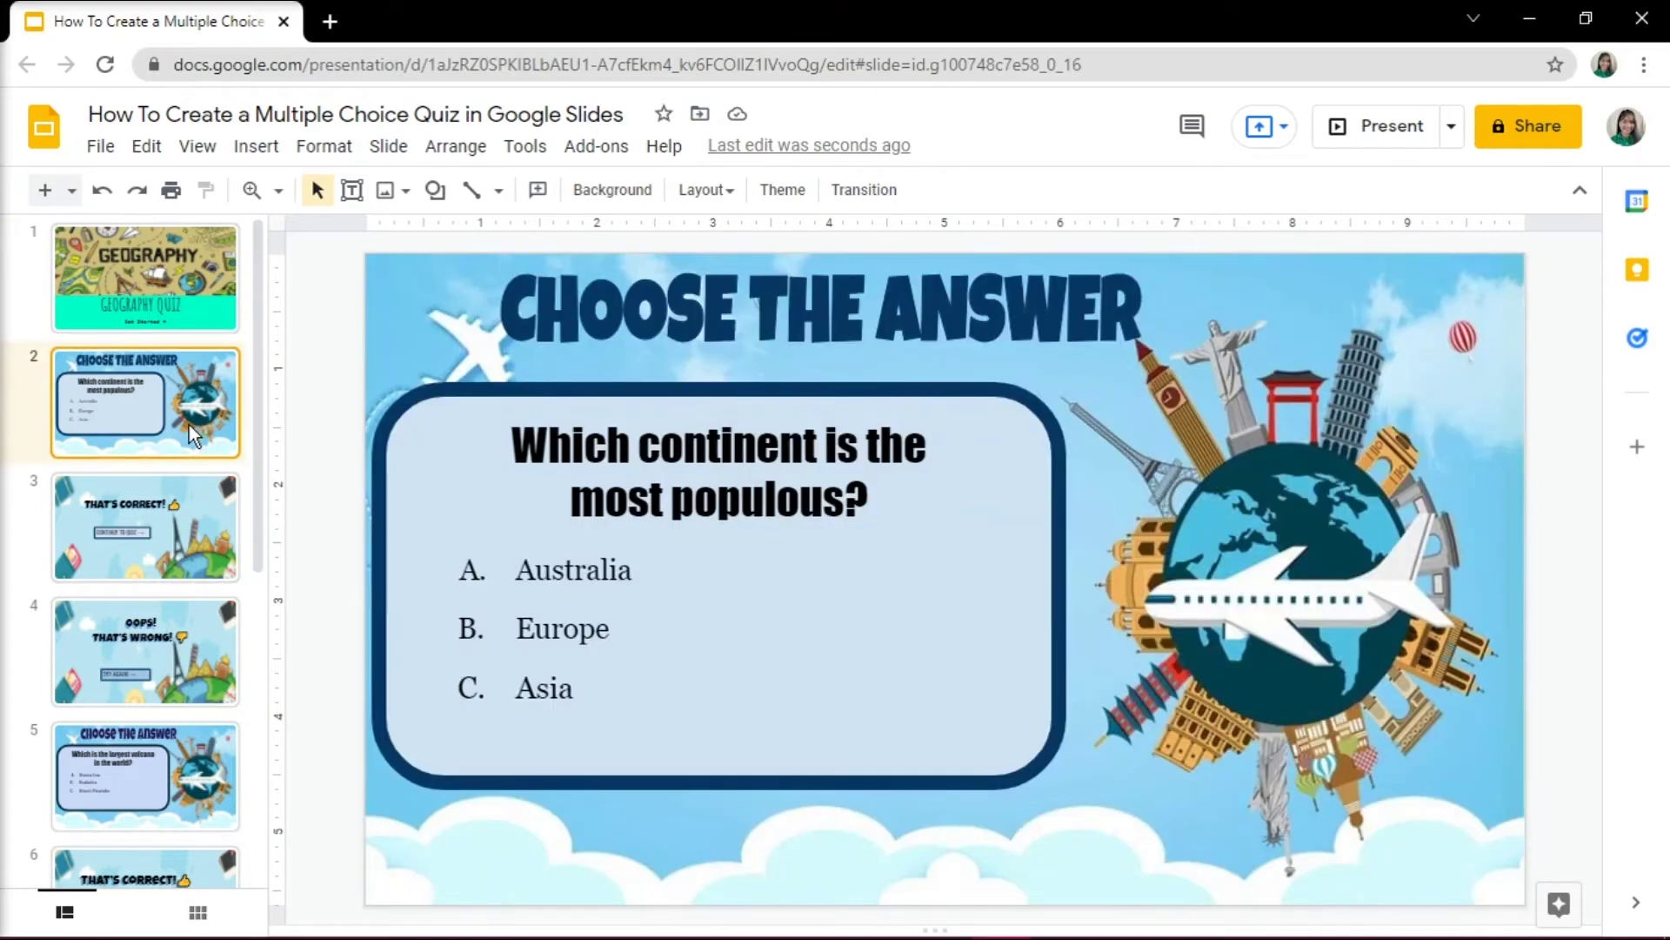
click(644, 579)
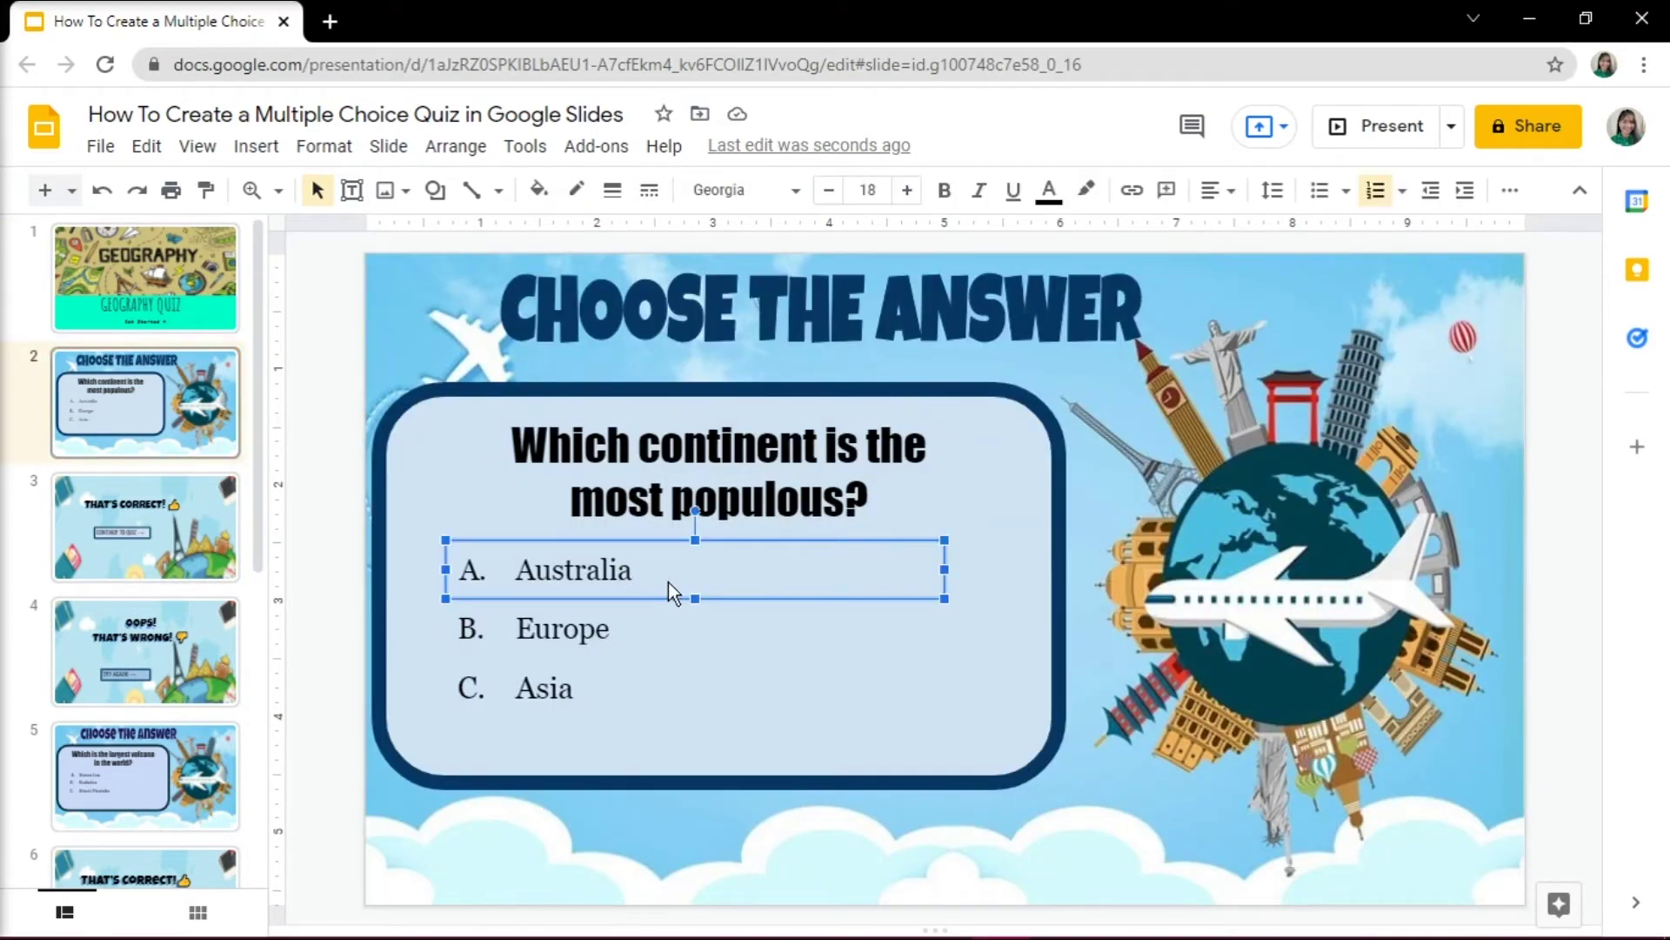
right_click(827, 575)
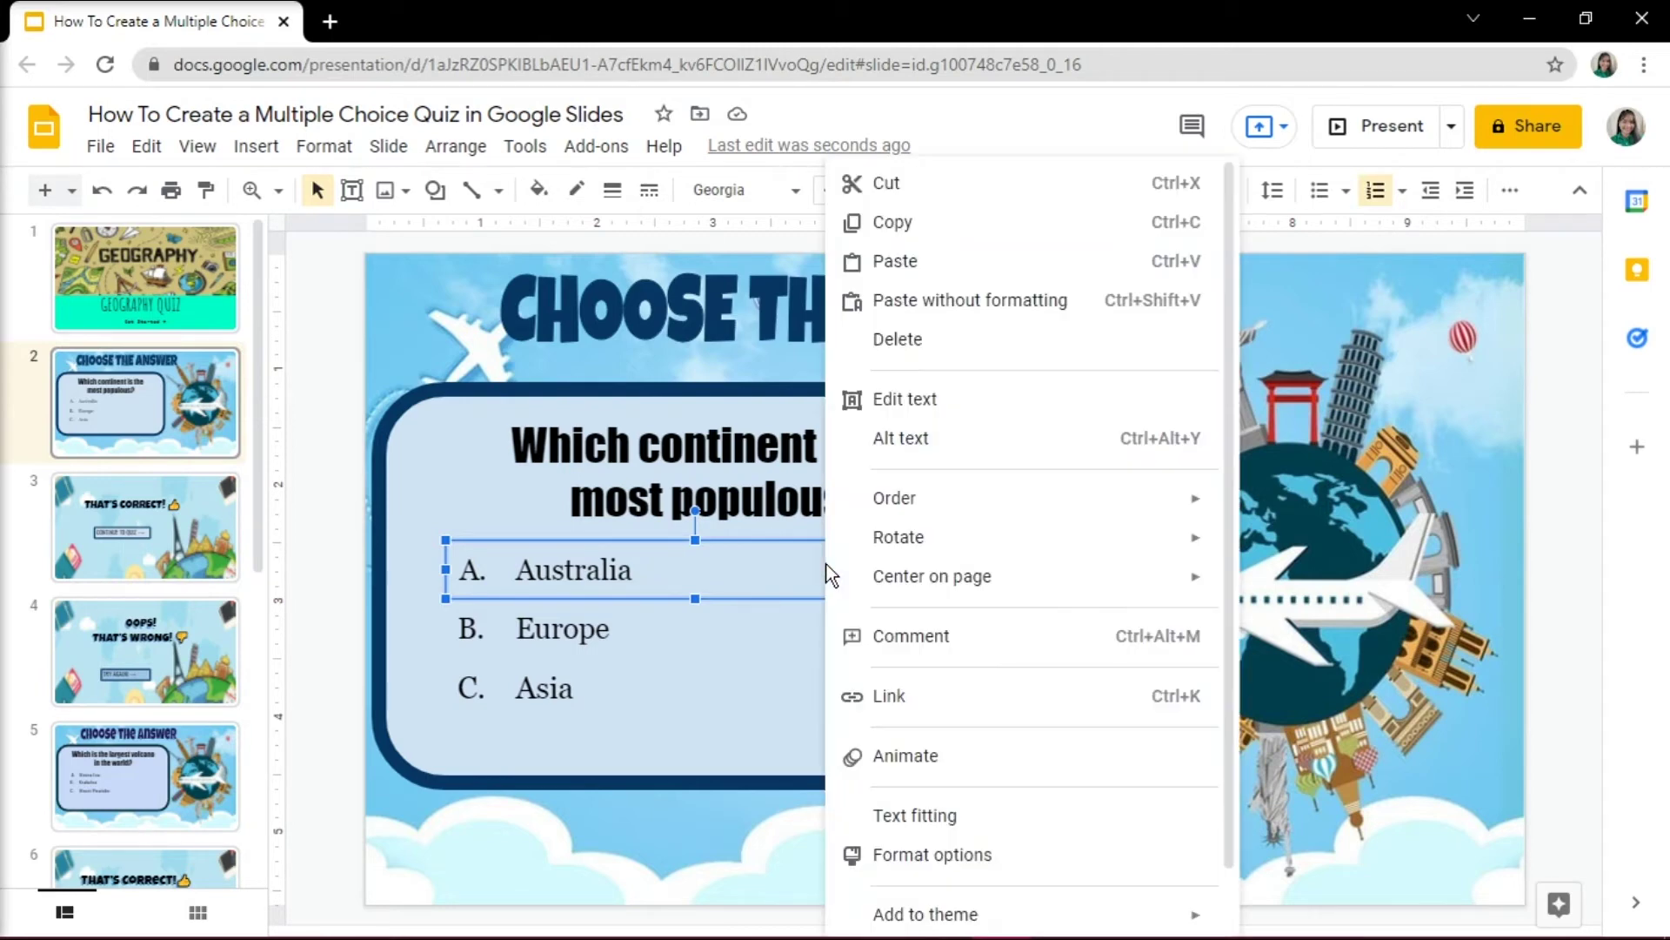
click(868, 691)
text(SLIDE)
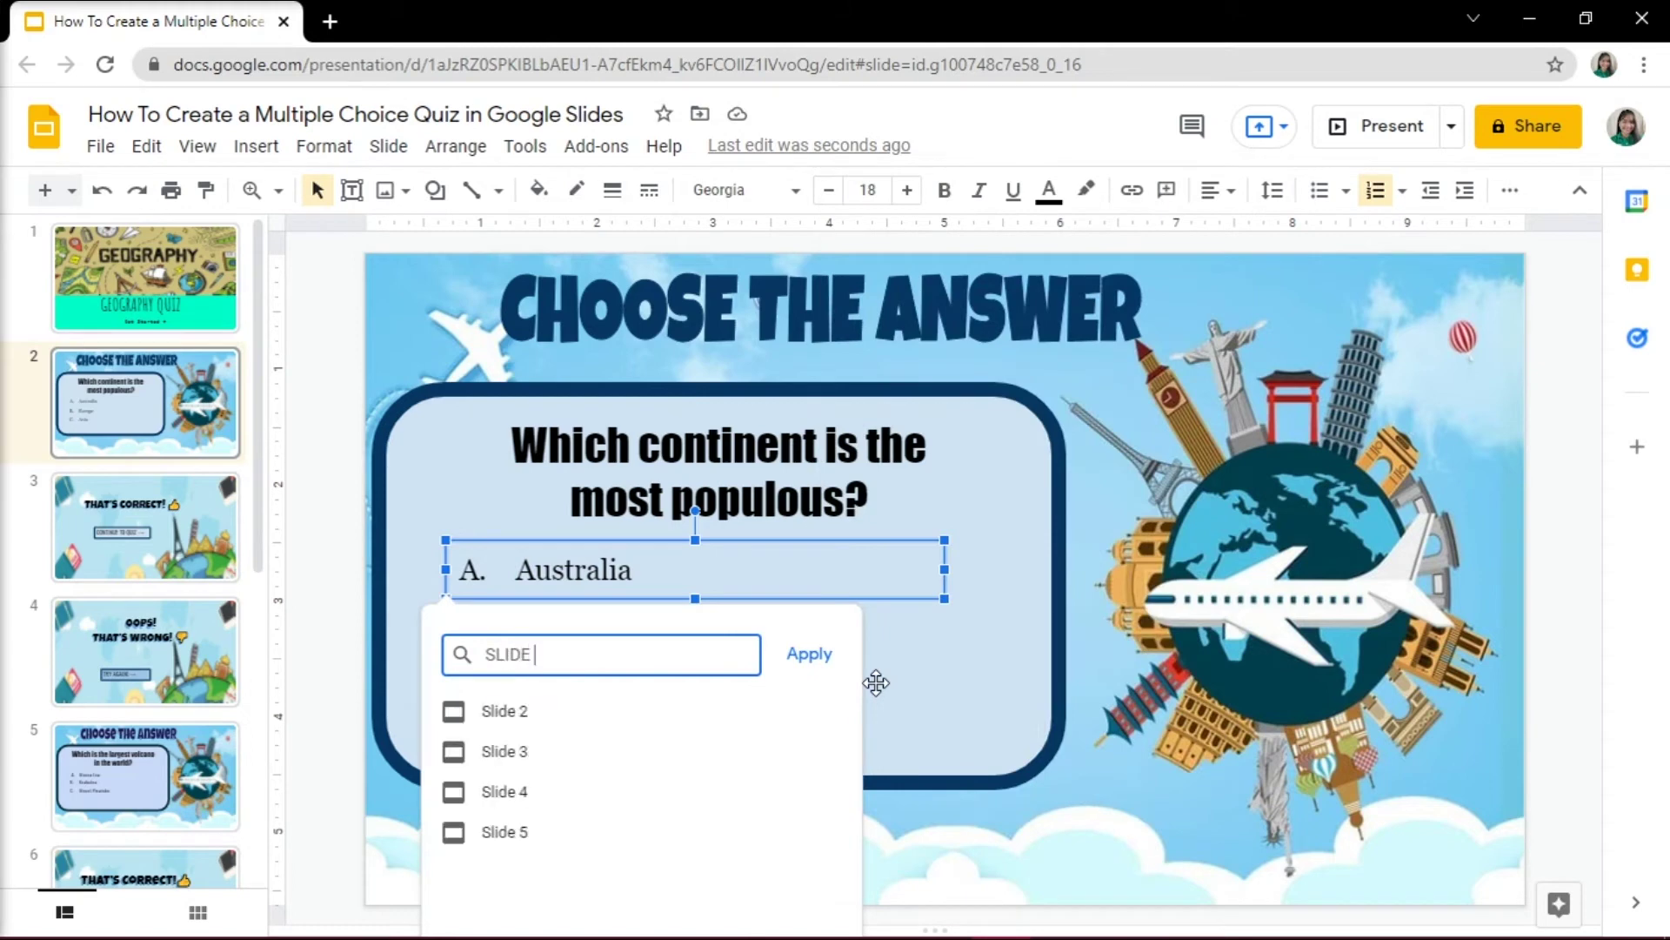
text( 4)
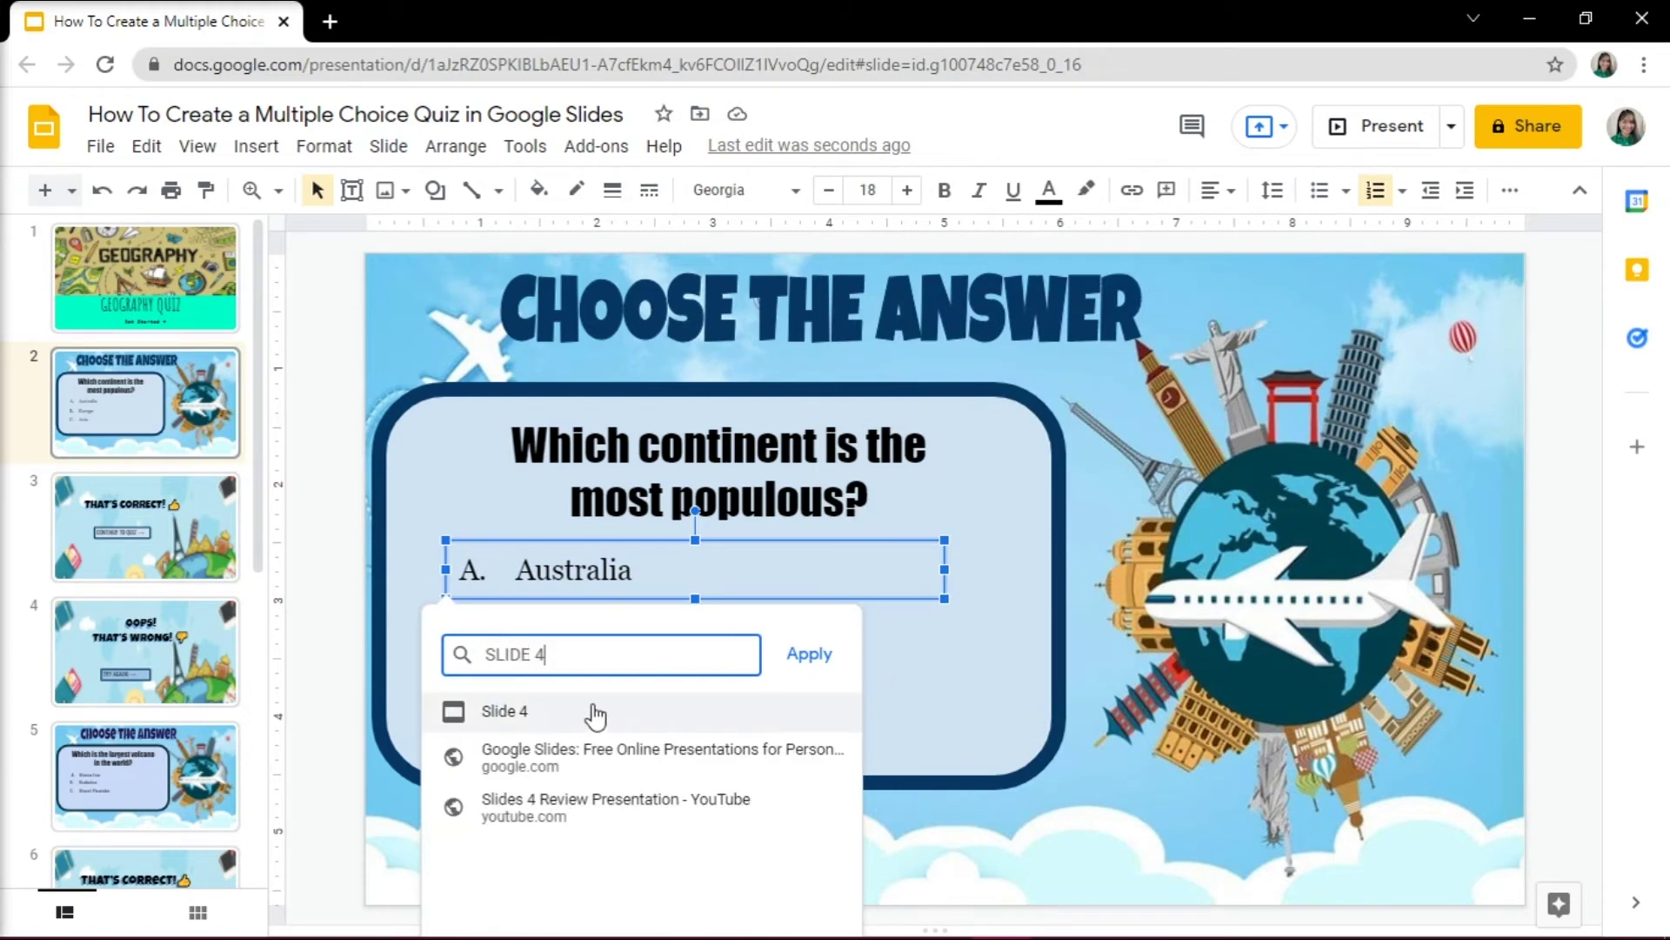
click(575, 710)
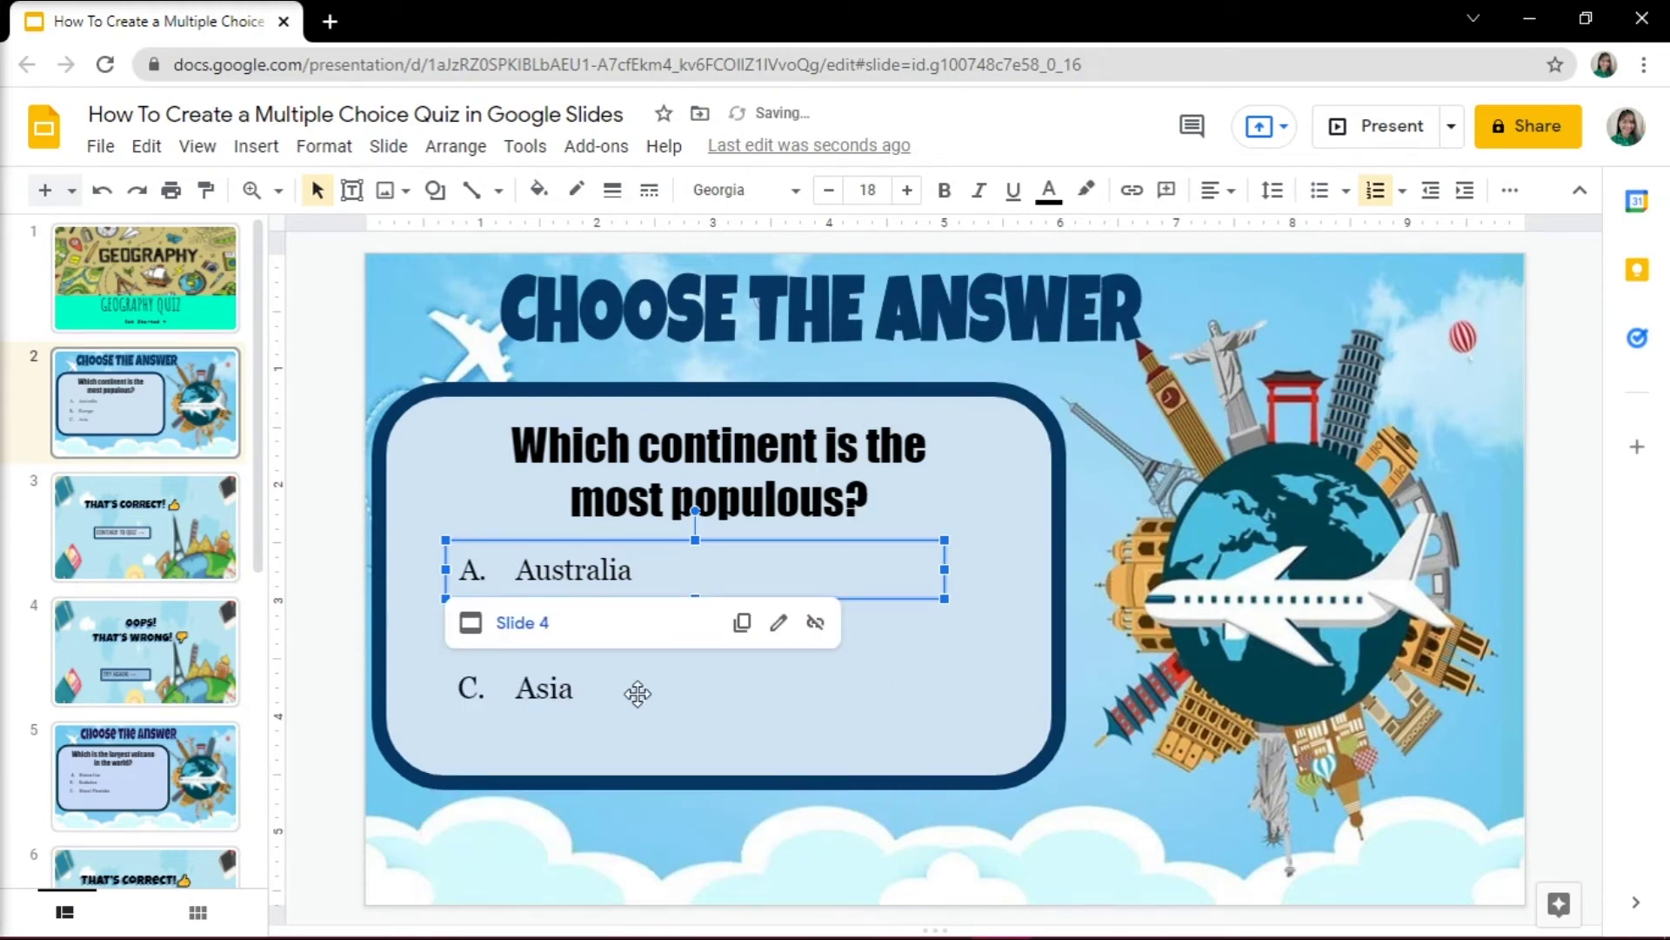
click(637, 694)
Begin linking the B. Europe and C. Asia answers to feedback slides.
click(800, 633)
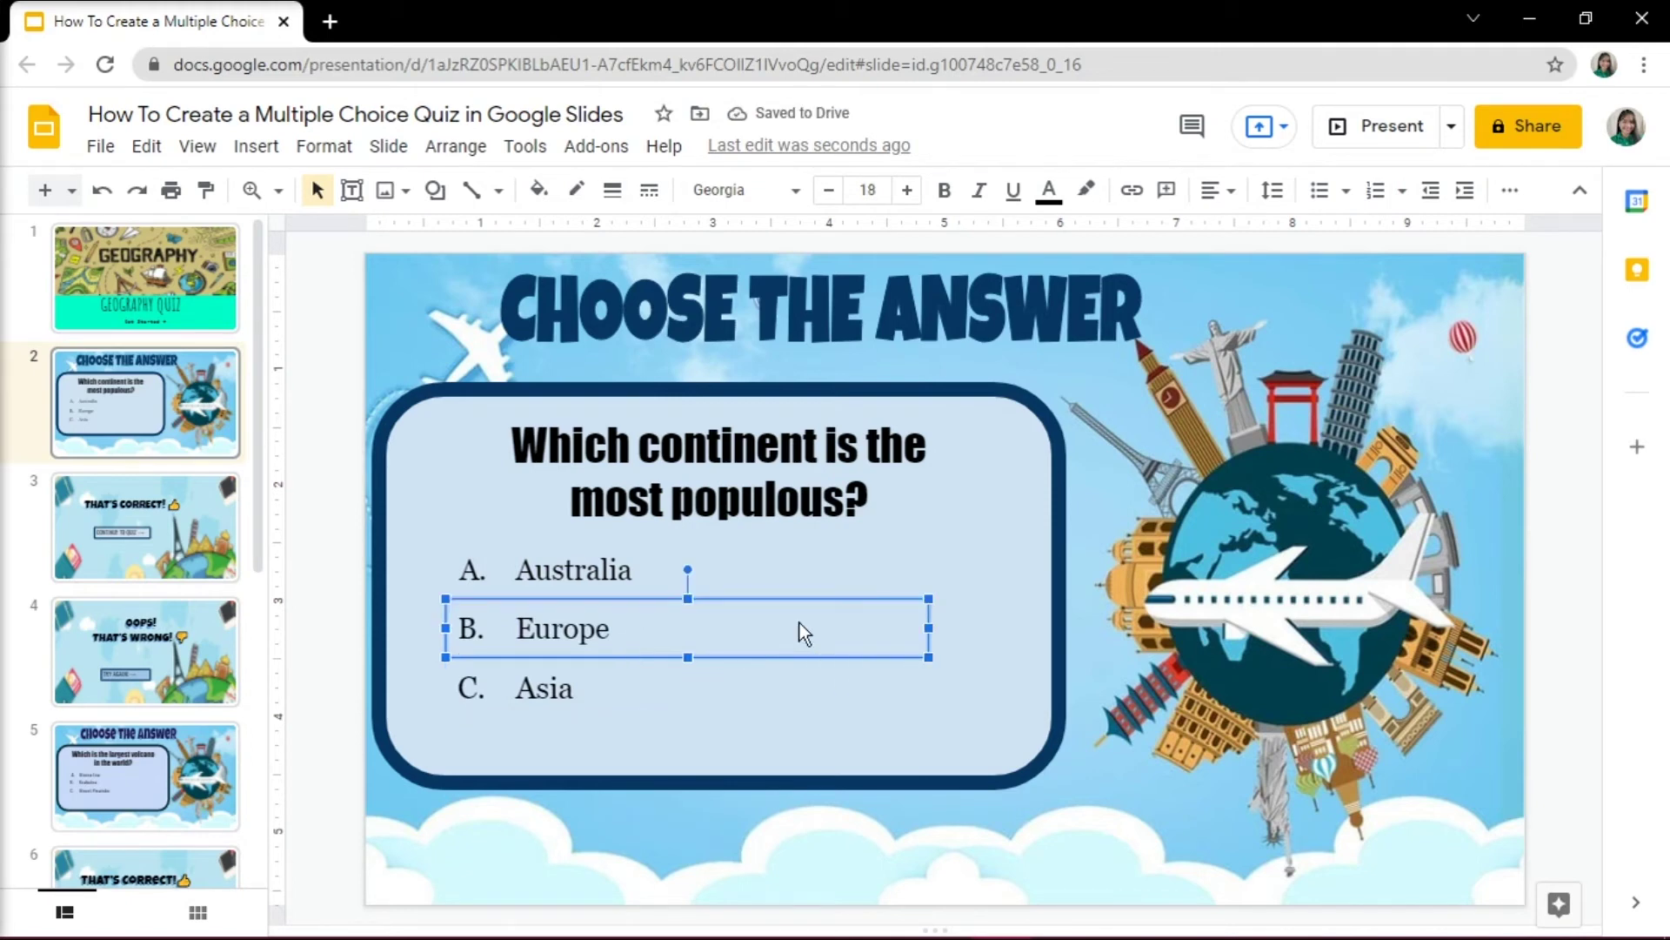
right_click(800, 632)
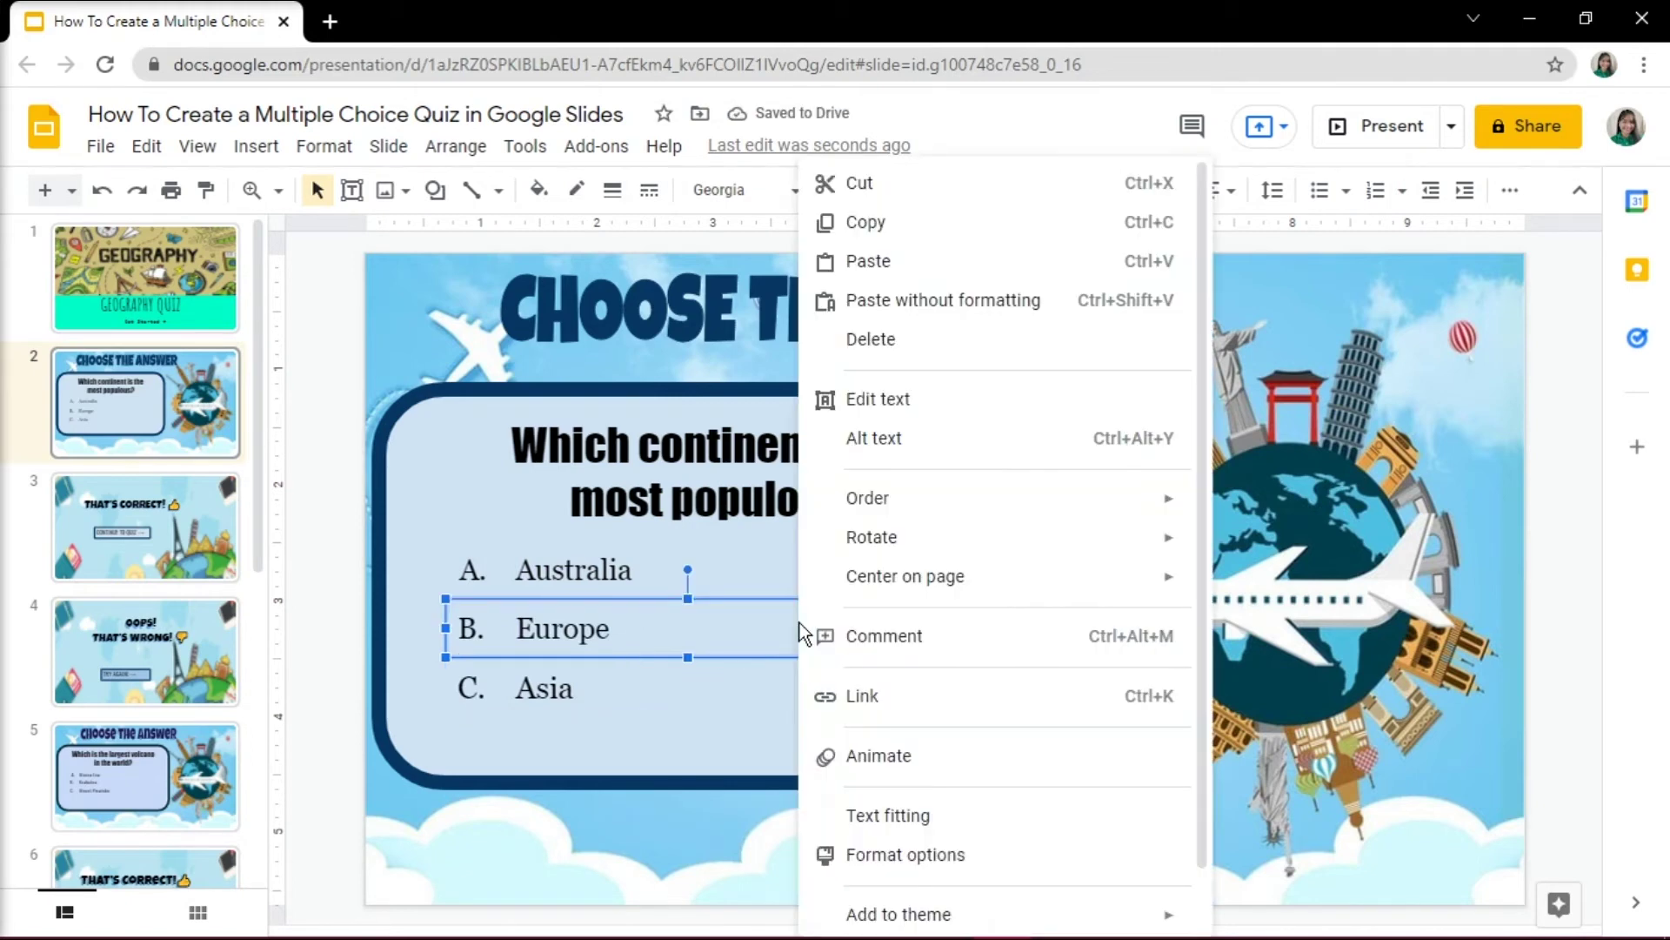
click(850, 692)
click(679, 692)
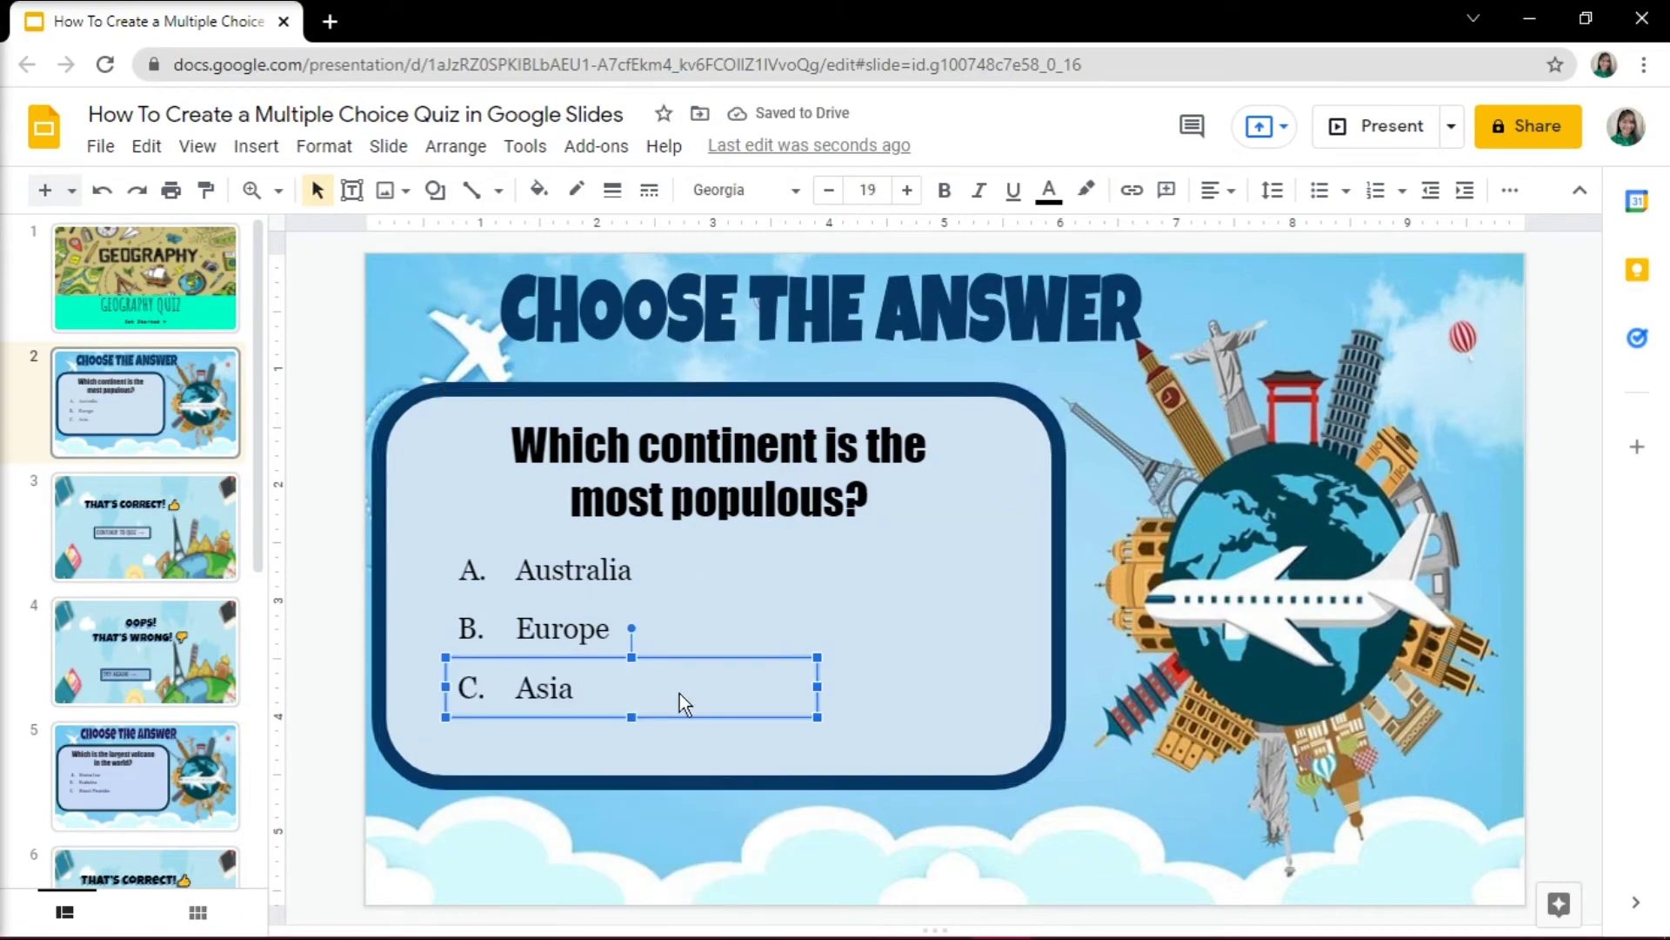
key(ctrl+k)
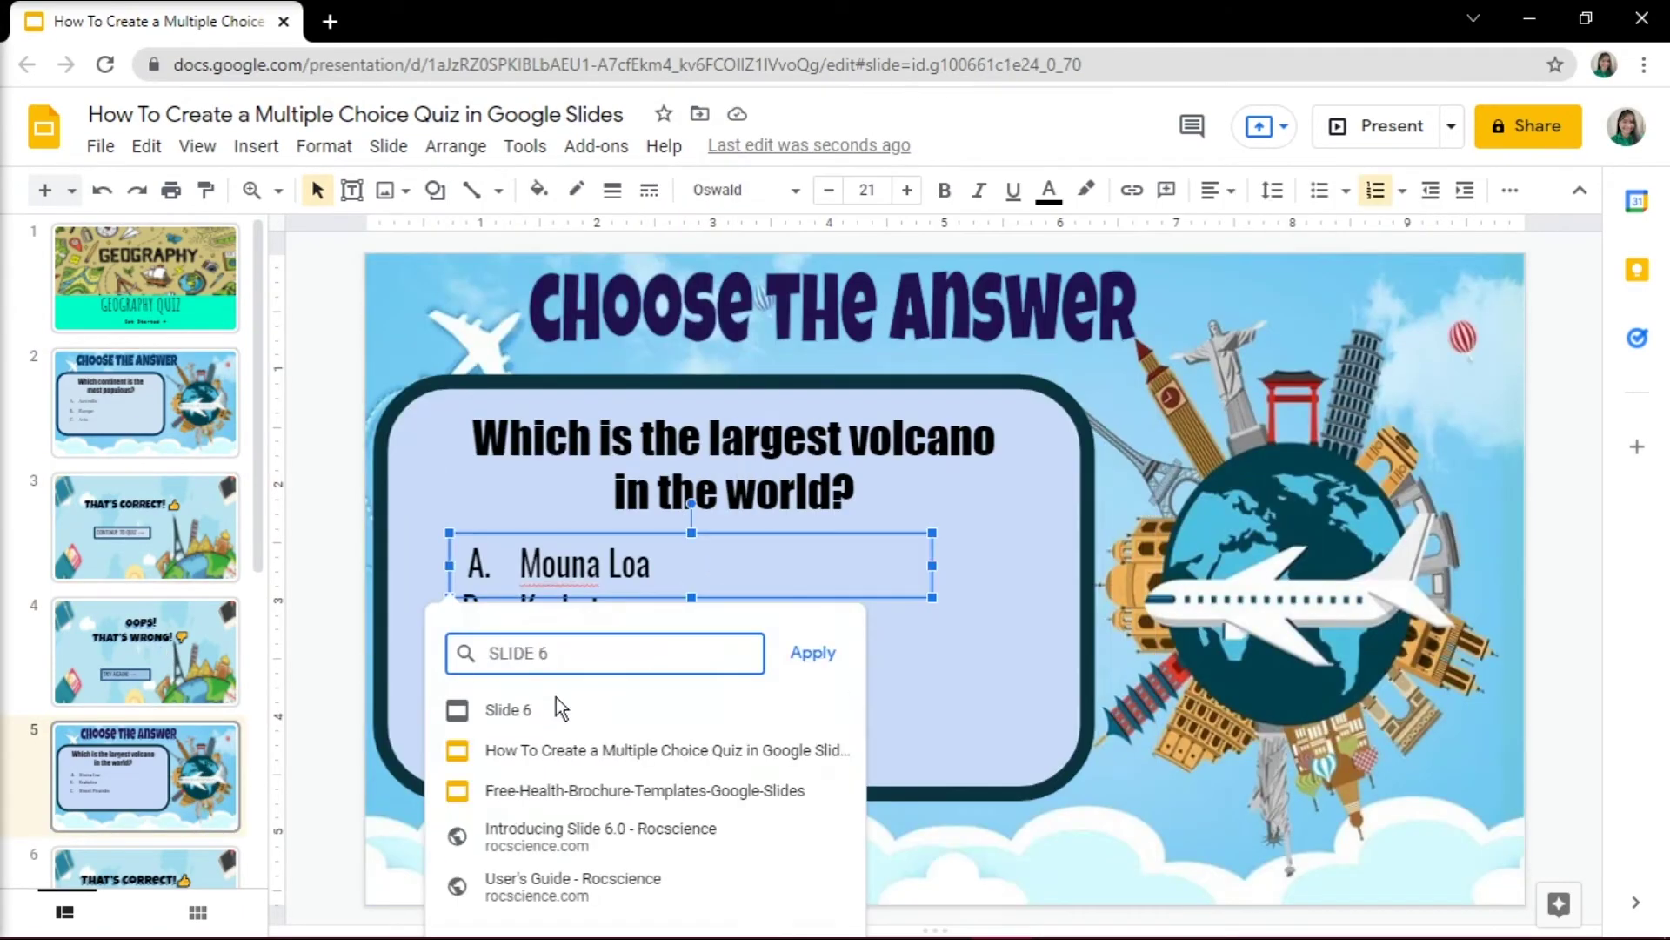
right_click(888, 696)
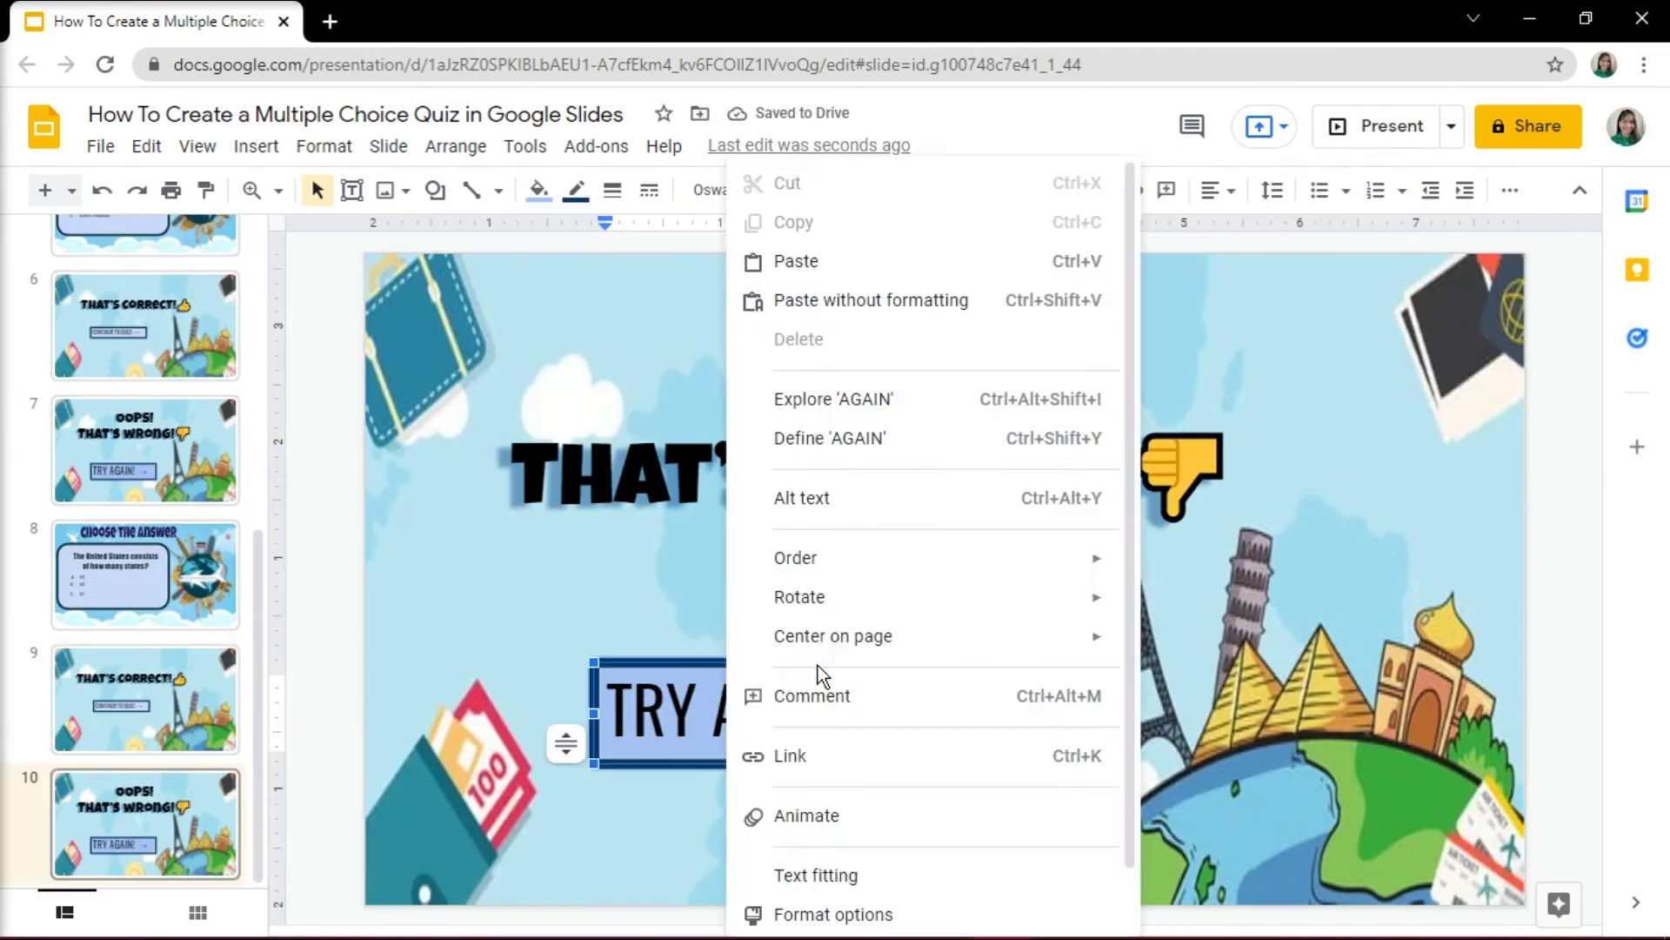
Link the cover slide's Get Started text to the next slide.
click(193, 320)
click(1001, 836)
click(1156, 757)
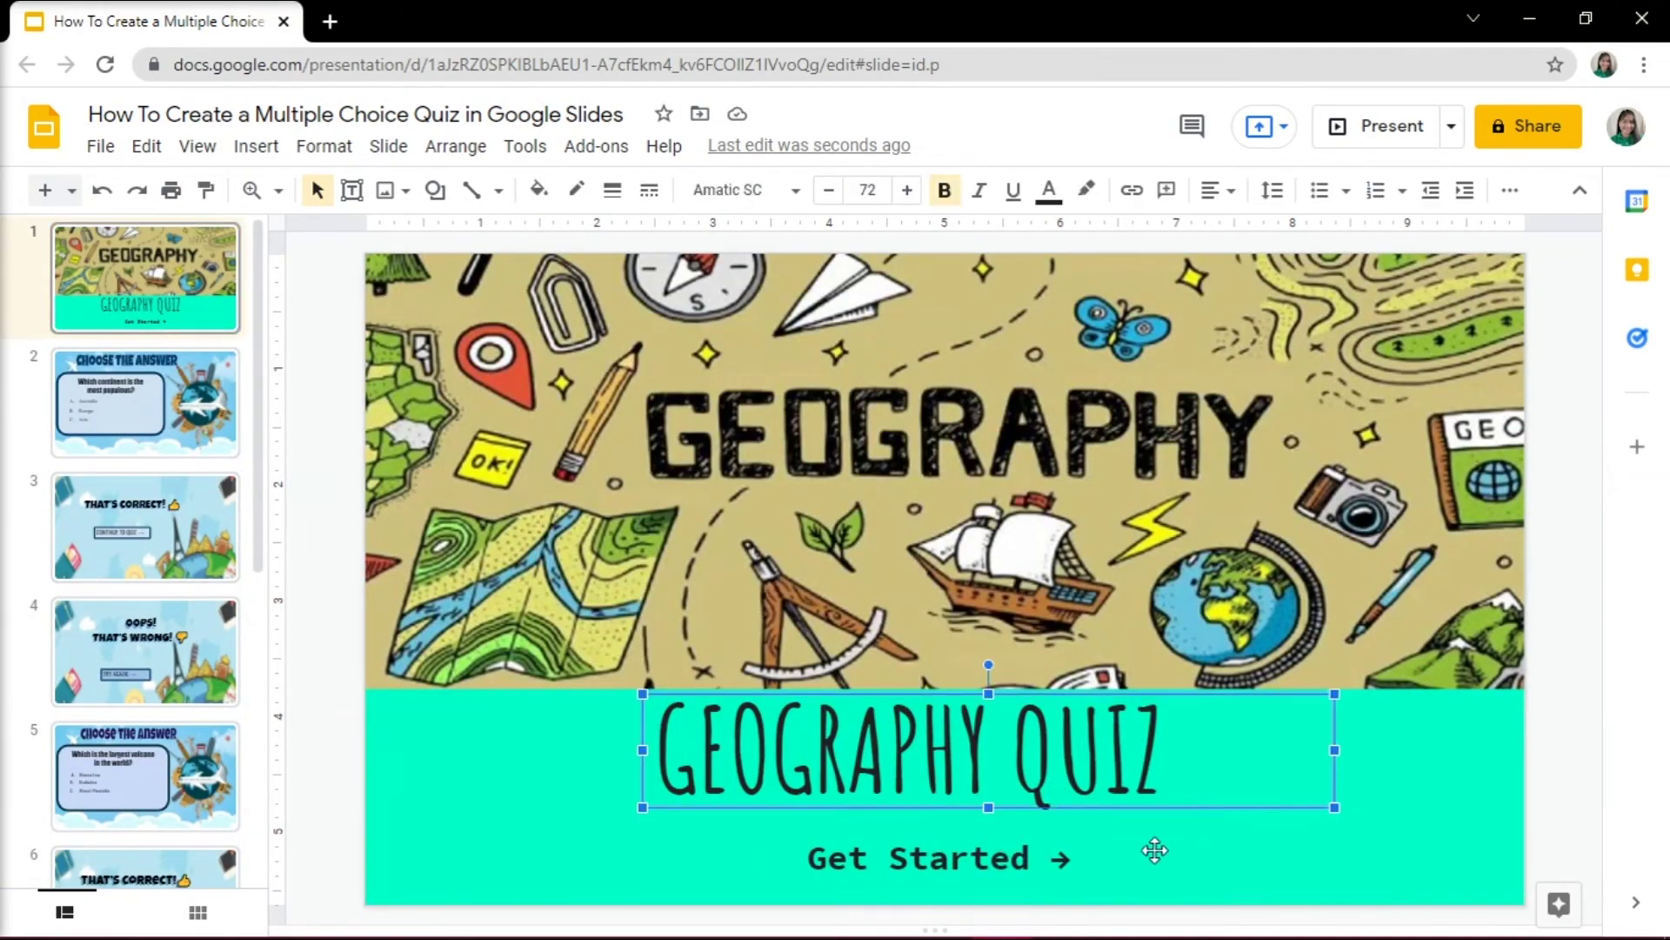
right_click(1286, 840)
click(1331, 693)
Test the slideshow links: Get Started, Continue past 'That's correct!', then a wrong answer reaching 'Oops!'.
click(559, 500)
click(1572, 842)
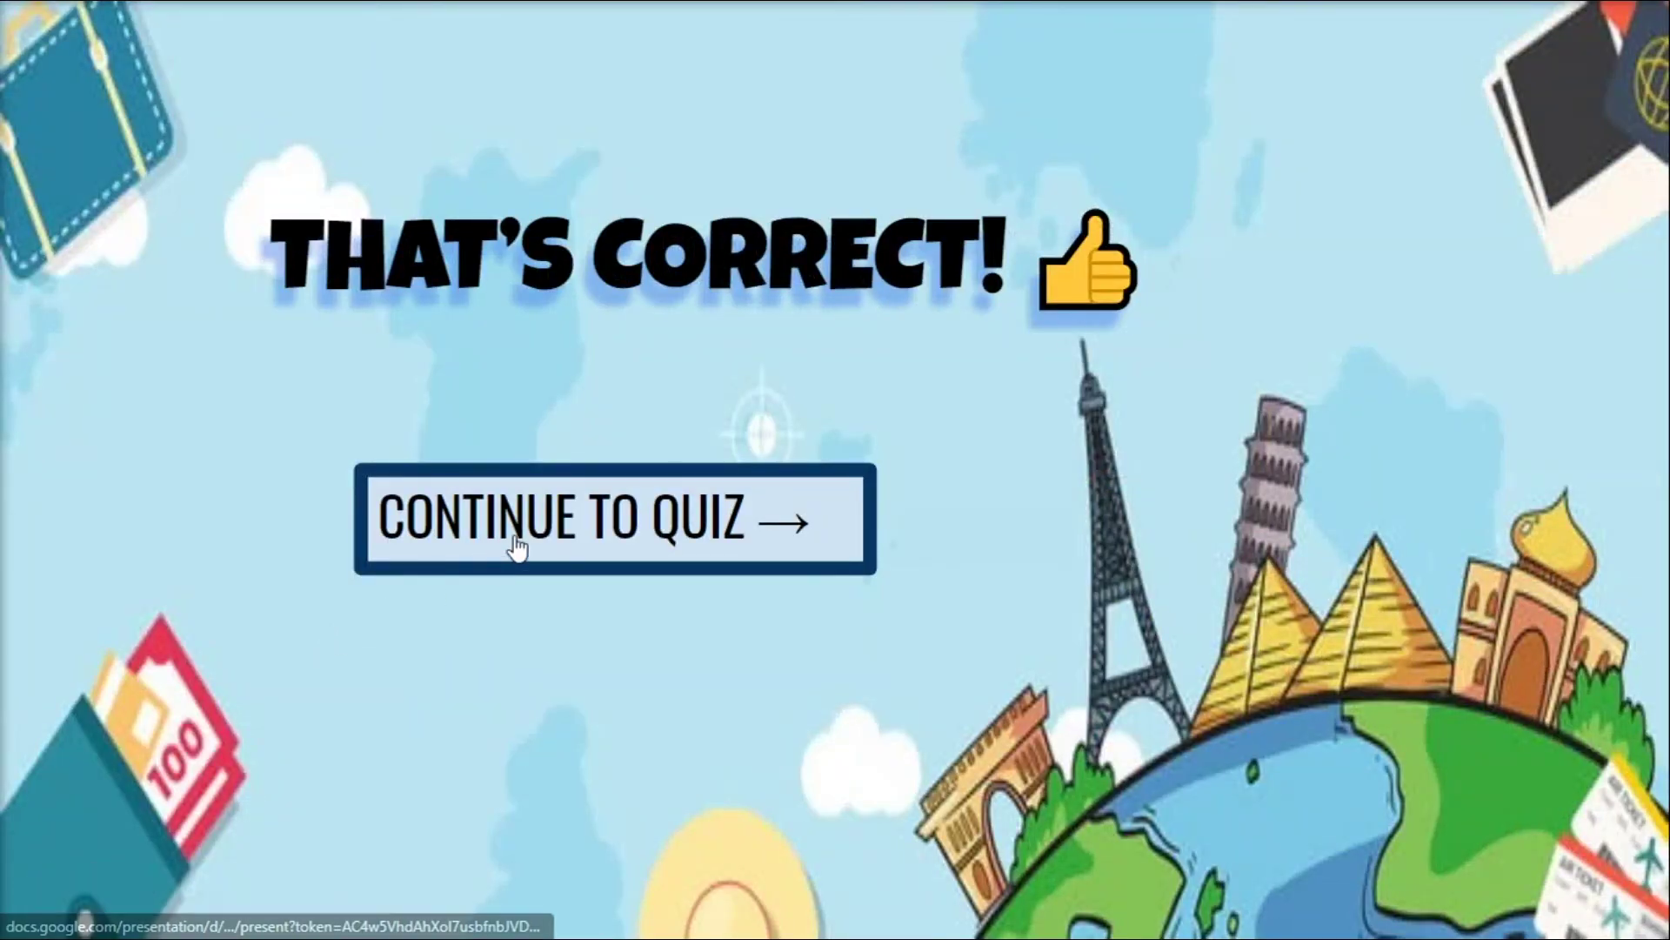
click(514, 539)
click(350, 516)
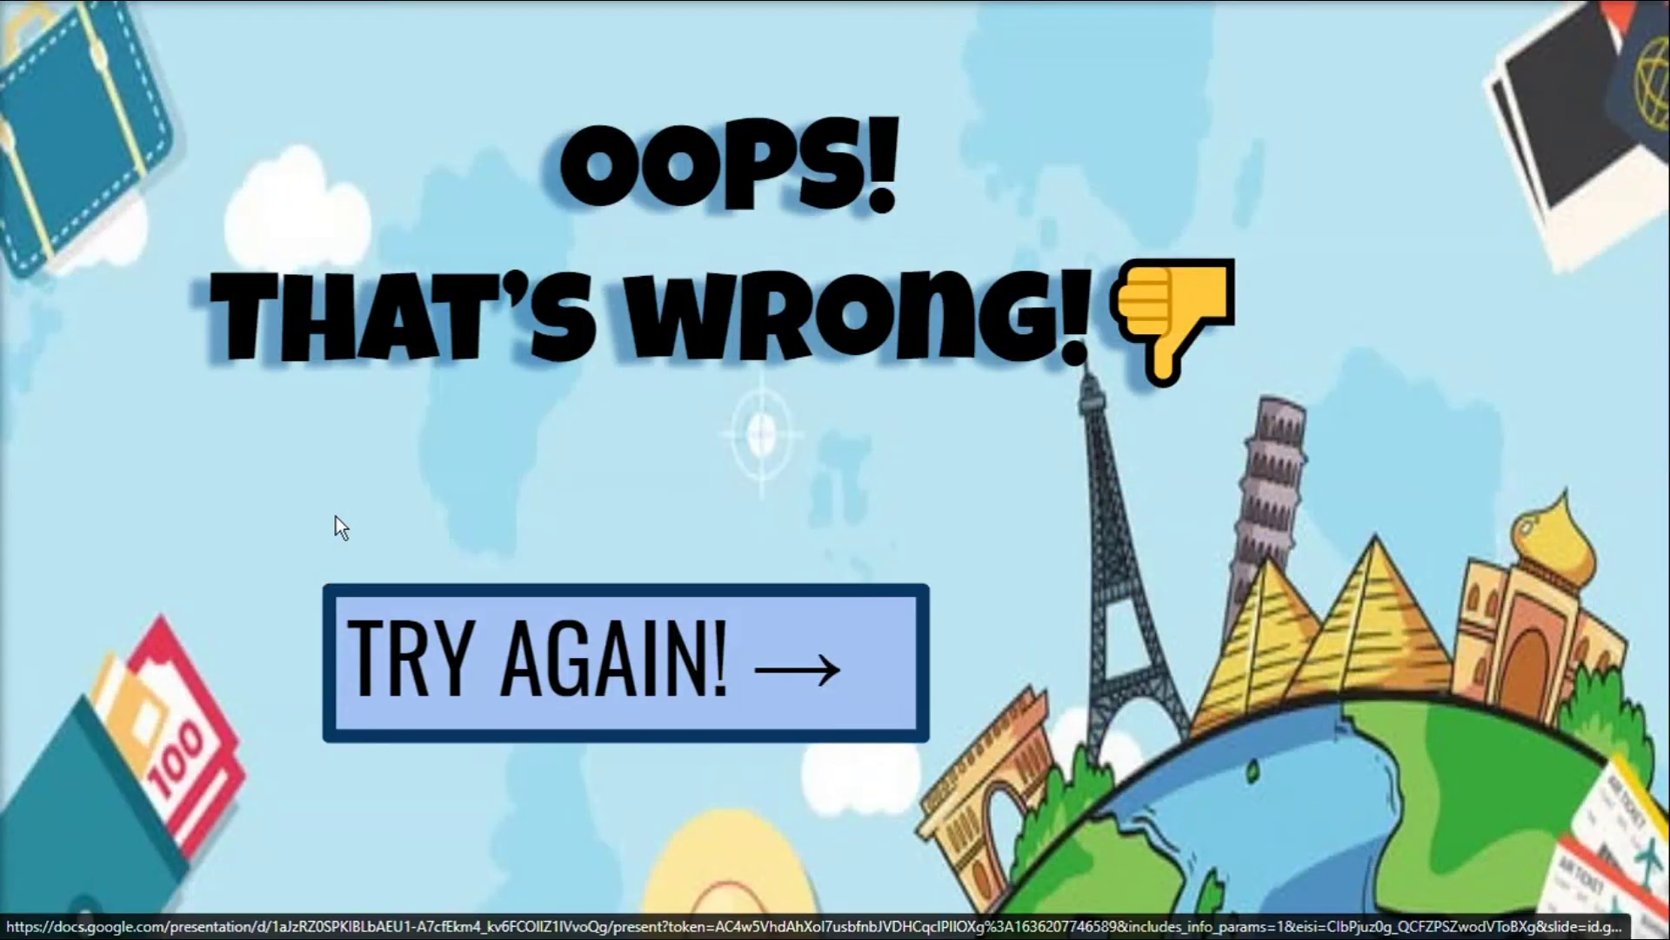